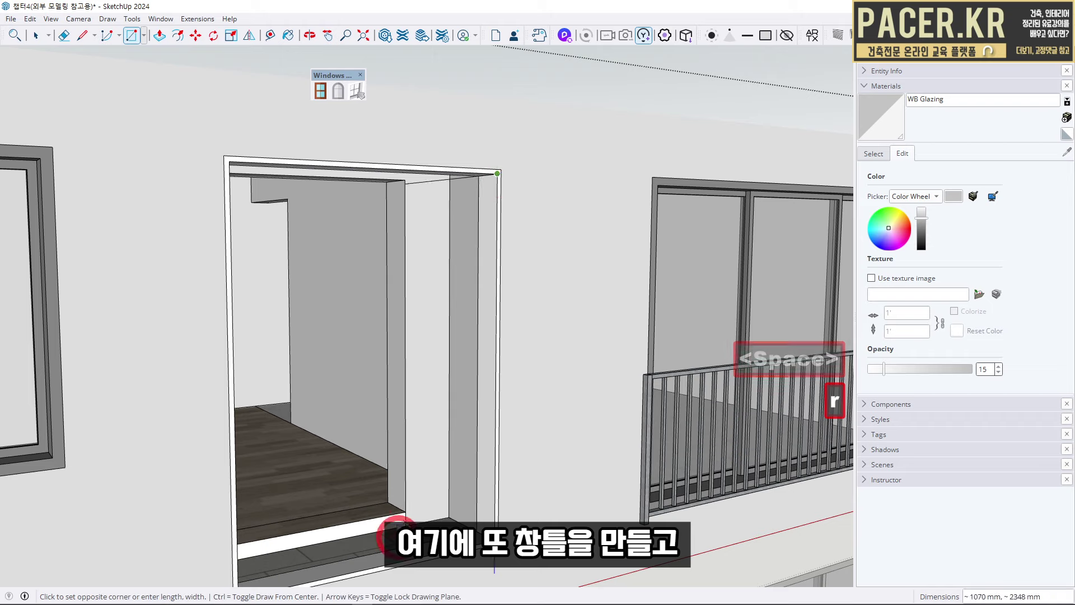
Step: Try to draw a sash rectangle by hand inside the balcony door opening, and undo the manual frame drawing
{"action": "left_click", "coordinate": [394, 566]}
{"action": "key", "text": "space"}
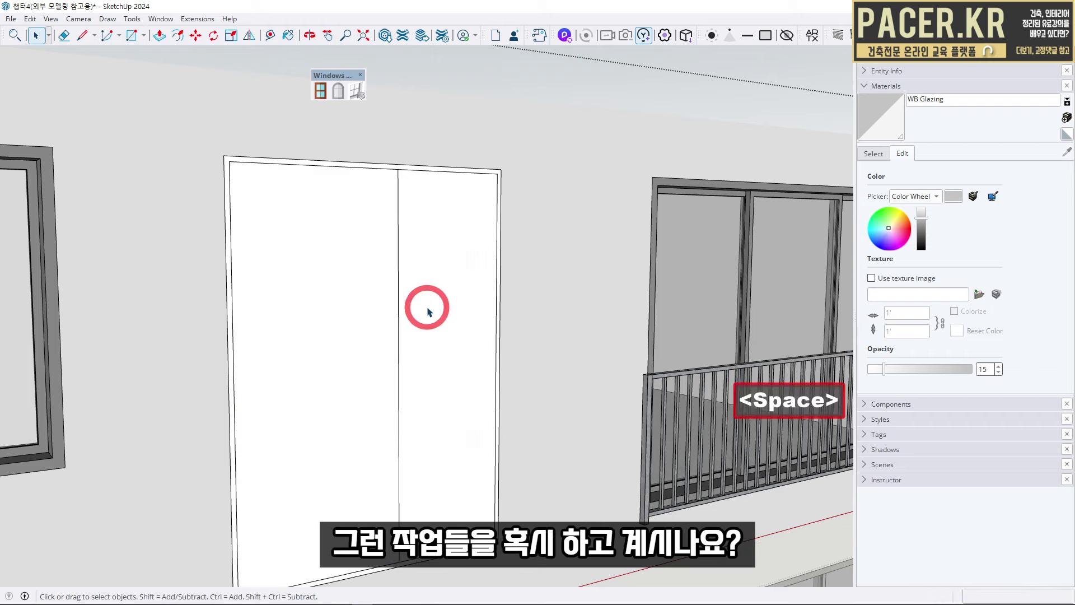
{"action": "left_click", "coordinate": [456, 257], "text": "ctrl"}
{"action": "key", "text": "ctrl+z"}
{"action": "key", "text": "ctrl+z"}
{"action": "key", "text": "ctrl+z"}
{"action": "key", "text": "ctrl+z"}
{"action": "scroll", "coordinate": [535, 258], "scroll_direction": "down", "scroll_amount": 3}
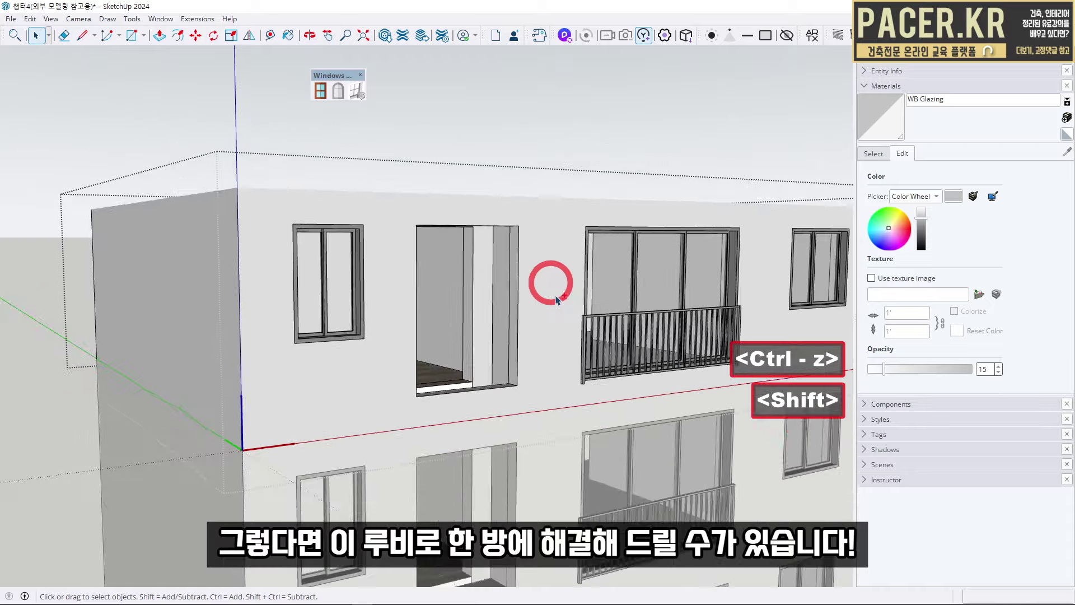
Step: Open the sliding window settings and take the window length and height from the door opening's top and side edges
{"action": "left_click", "coordinate": [320, 89]}
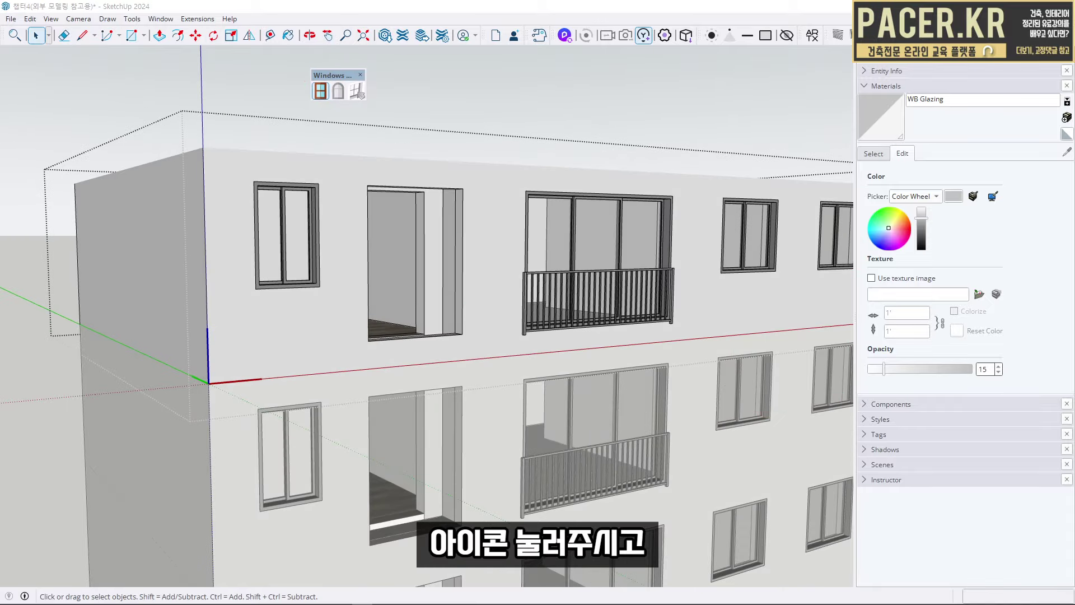
{"action": "key", "text": "space"}
{"action": "key", "text": "Escape"}
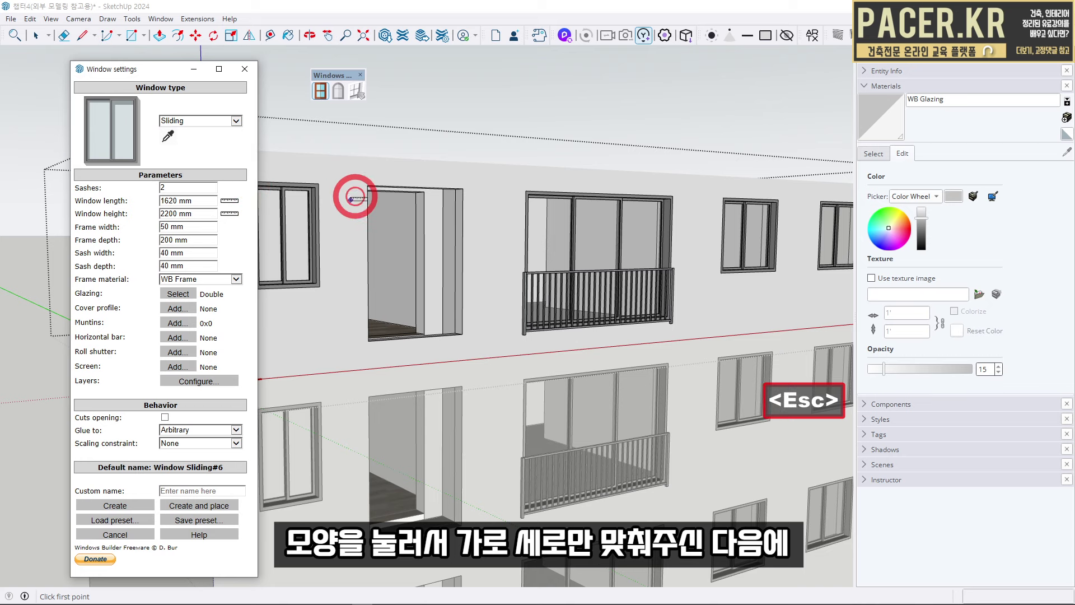
{"action": "left_click", "coordinate": [367, 185]}
{"action": "left_click", "coordinate": [462, 190]}
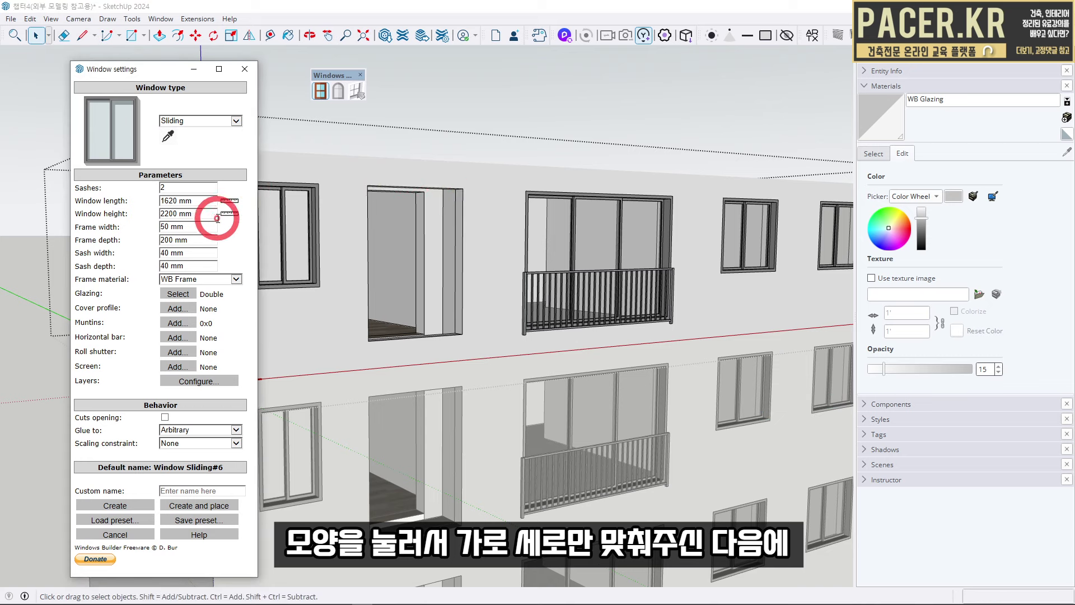
{"action": "left_click", "coordinate": [230, 213]}
{"action": "left_click", "coordinate": [462, 189]}
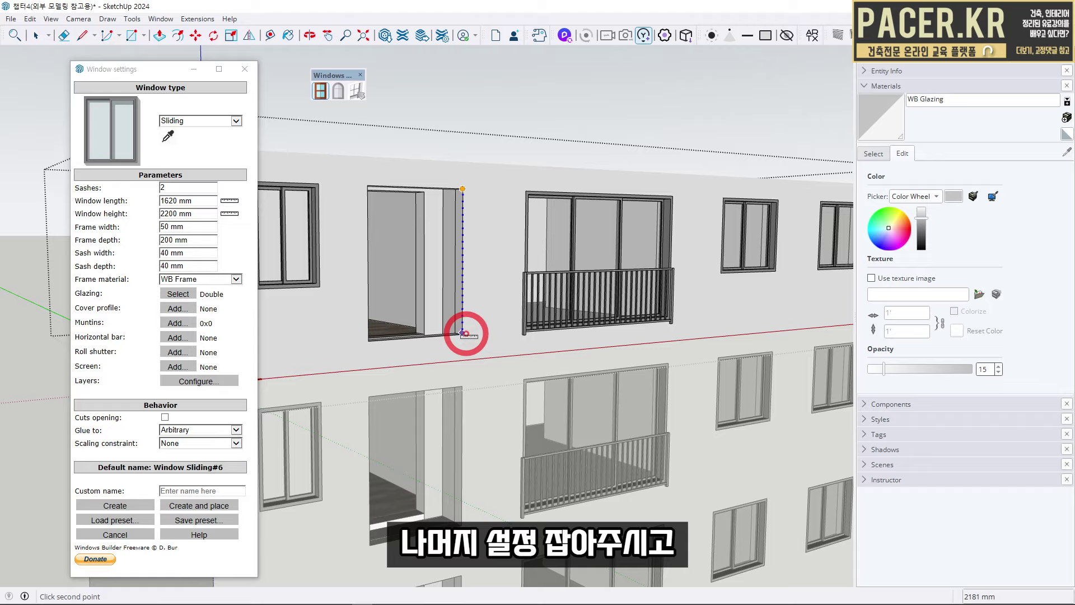
{"action": "left_click", "coordinate": [463, 334]}
Step: Create the two-sash sliding window and place it at the lower corner of the door opening
{"action": "left_click", "coordinate": [221, 507]}
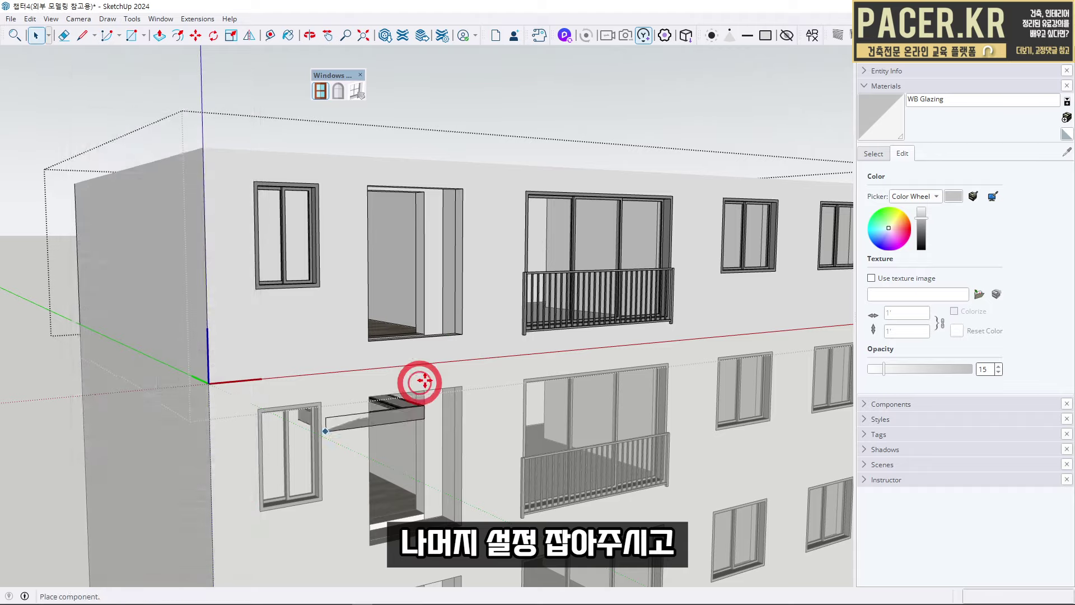
{"action": "scroll", "coordinate": [378, 347], "scroll_direction": "up", "scroll_amount": 6}
{"action": "left_click", "coordinate": [378, 349]}
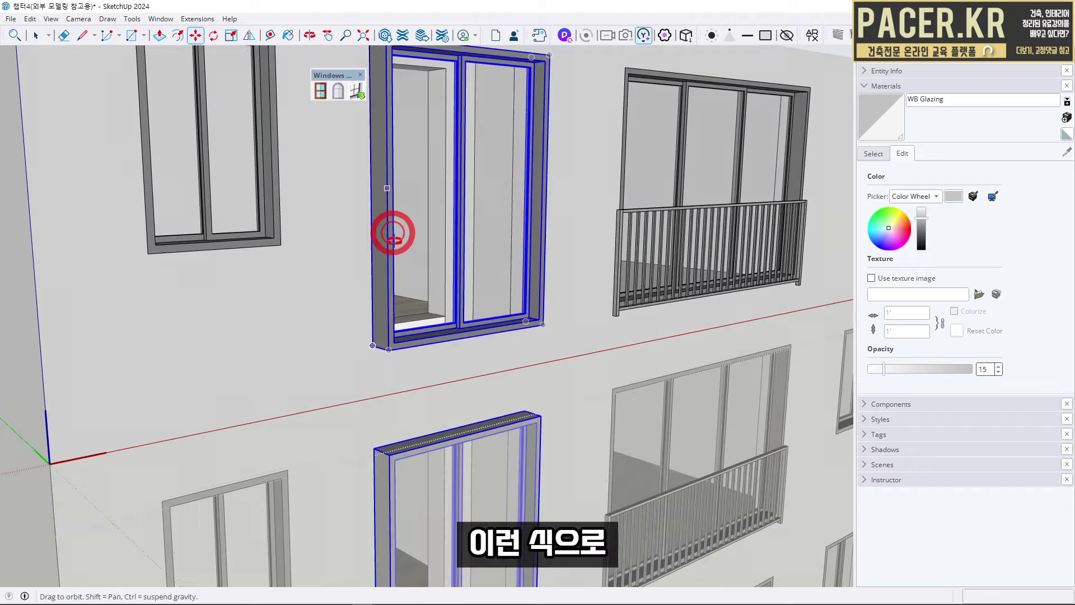
Step: Copy the placed window inward by its frame depth, from its front top corner to its back top corner
{"action": "key", "text": "space"}
{"action": "middle_click_drag", "start_coordinate": [393, 233], "coordinate": [392, 269]}
{"action": "middle_click_drag", "start_coordinate": [392, 269], "coordinate": [403, 243], "text": "shift"}
{"action": "scroll", "coordinate": [403, 238], "scroll_direction": "up", "scroll_amount": 3}
{"action": "key", "text": "m"}
{"action": "left_click", "coordinate": [414, 210]}
{"action": "key", "text": "space"}
{"action": "key", "text": "m"}
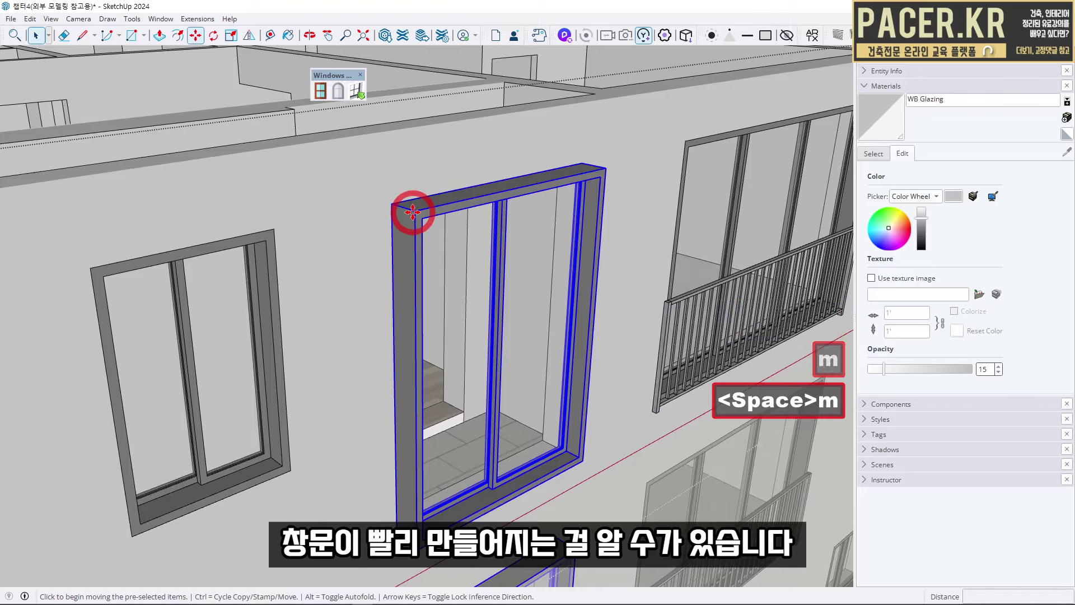
{"action": "left_click", "coordinate": [415, 212]}
{"action": "key", "text": "ctrl"}
{"action": "left_click", "coordinate": [396, 207]}
Step: Delete the original window that protrudes from the wall in front of the door opening
{"action": "key", "text": "space"}
{"action": "left_click", "coordinate": [420, 216]}
{"action": "key", "text": "Delete"}
{"action": "scroll", "coordinate": [421, 216], "scroll_direction": "down", "scroll_amount": 3}
{"action": "middle_click_drag", "start_coordinate": [421, 216], "coordinate": [448, 243]}
{"action": "scroll", "coordinate": [391, 216], "scroll_direction": "down", "scroll_amount": 2}
{"action": "key", "text": "ctrl+shift+h"}
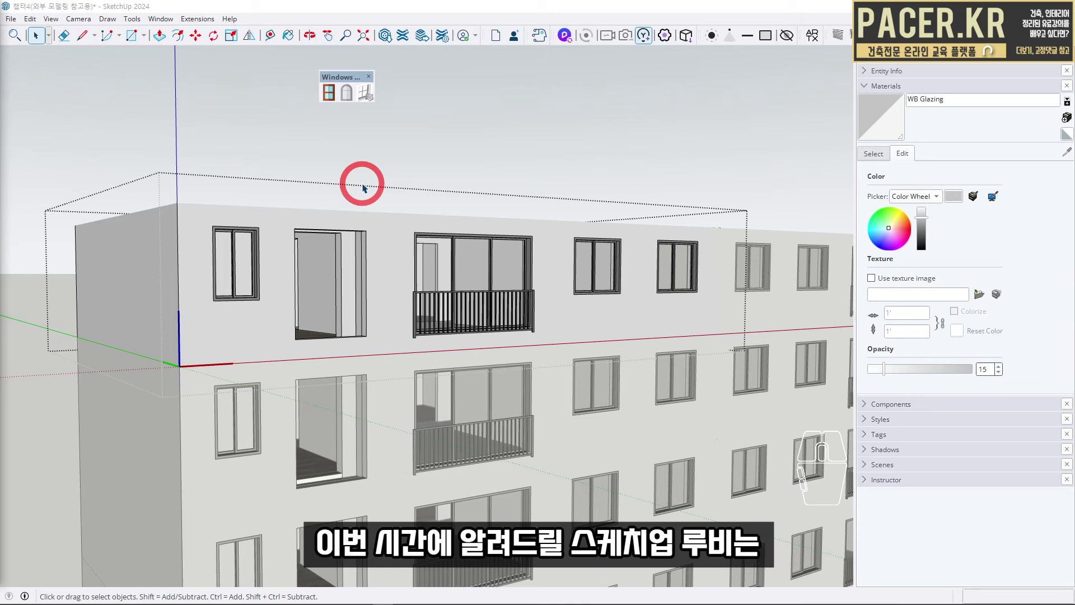
{"action": "left_click_drag", "start_coordinate": [335, 77], "coordinate": [271, 103]}
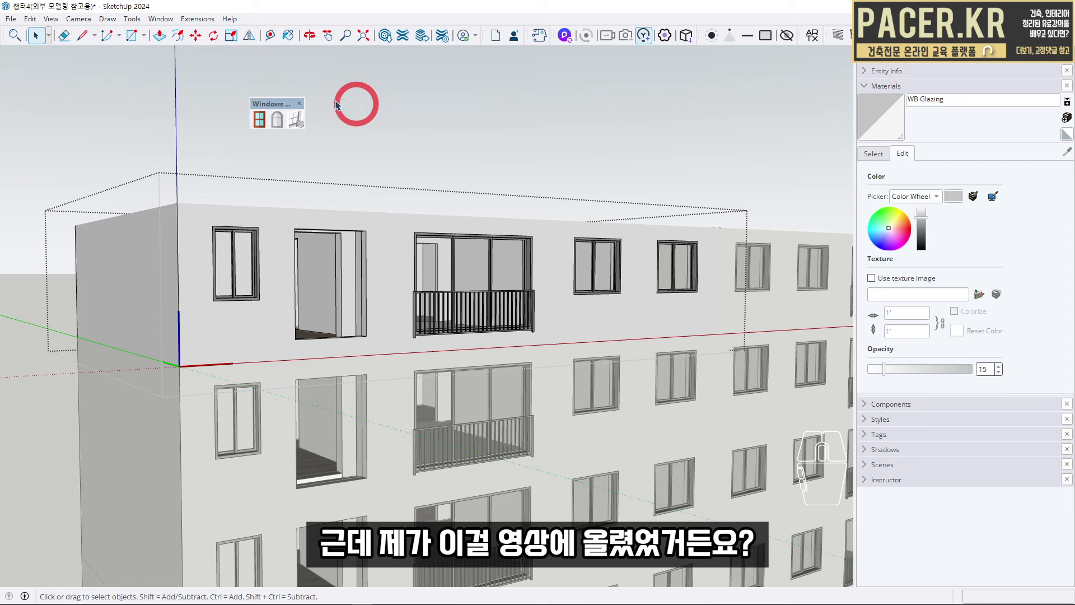
{"action": "left_click_drag", "start_coordinate": [283, 104], "coordinate": [292, 103]}
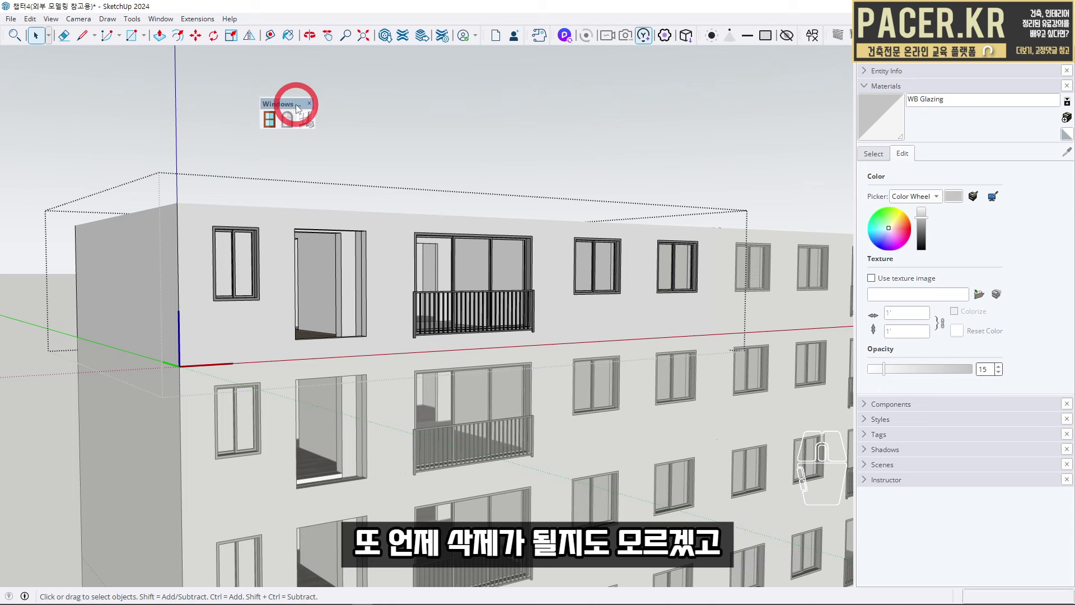
{"action": "left_click", "coordinate": [252, 116]}
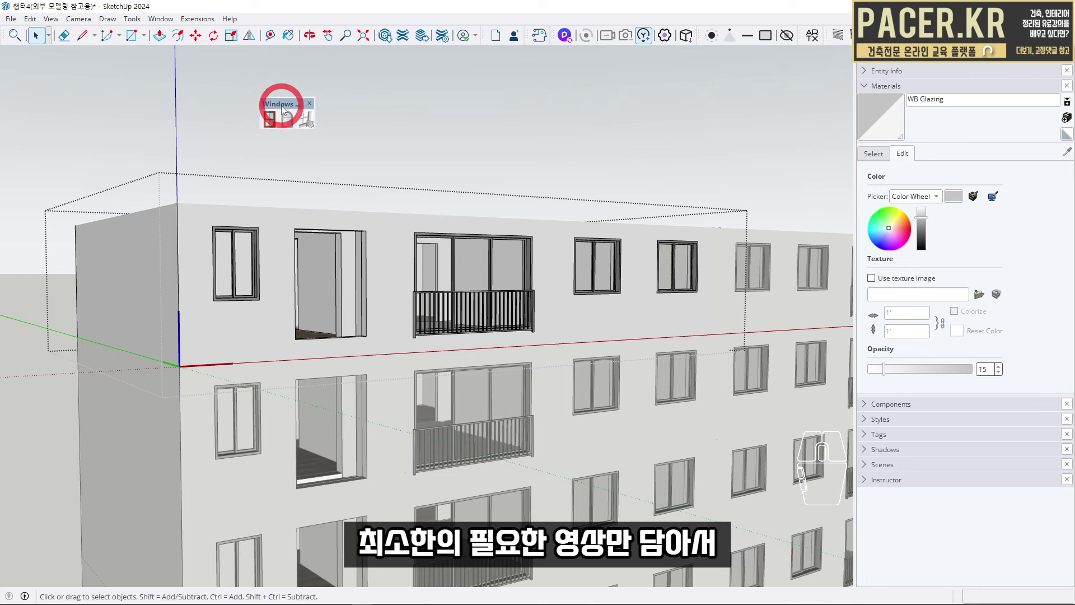
{"action": "left_click_drag", "start_coordinate": [282, 107], "coordinate": [281, 100]}
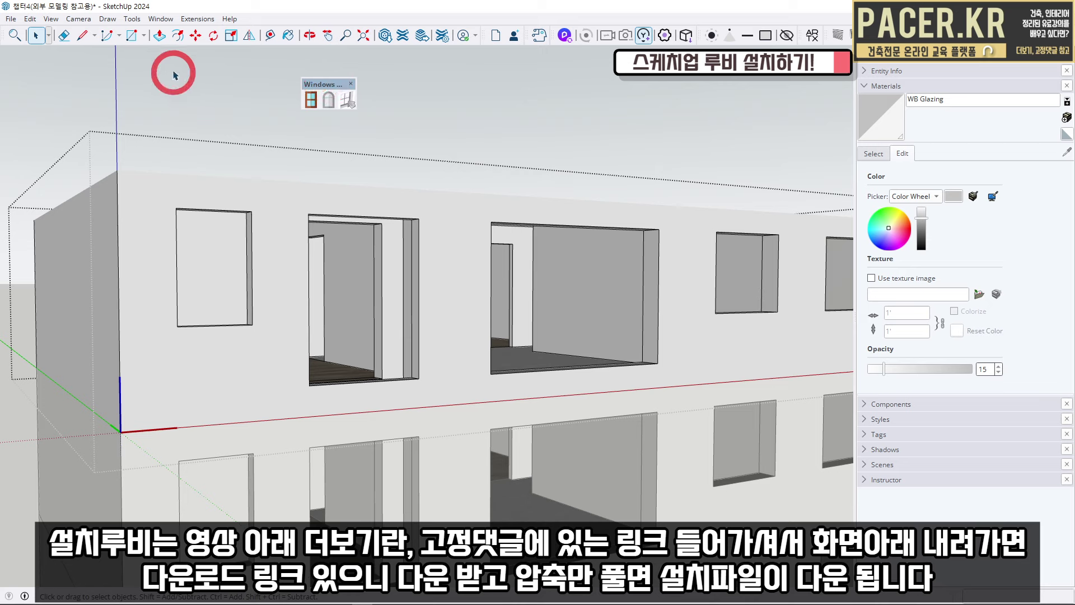
Step: Open the Extension Manager to look at the installed extensions and the install option, and close it
{"action": "left_click", "coordinate": [197, 18]}
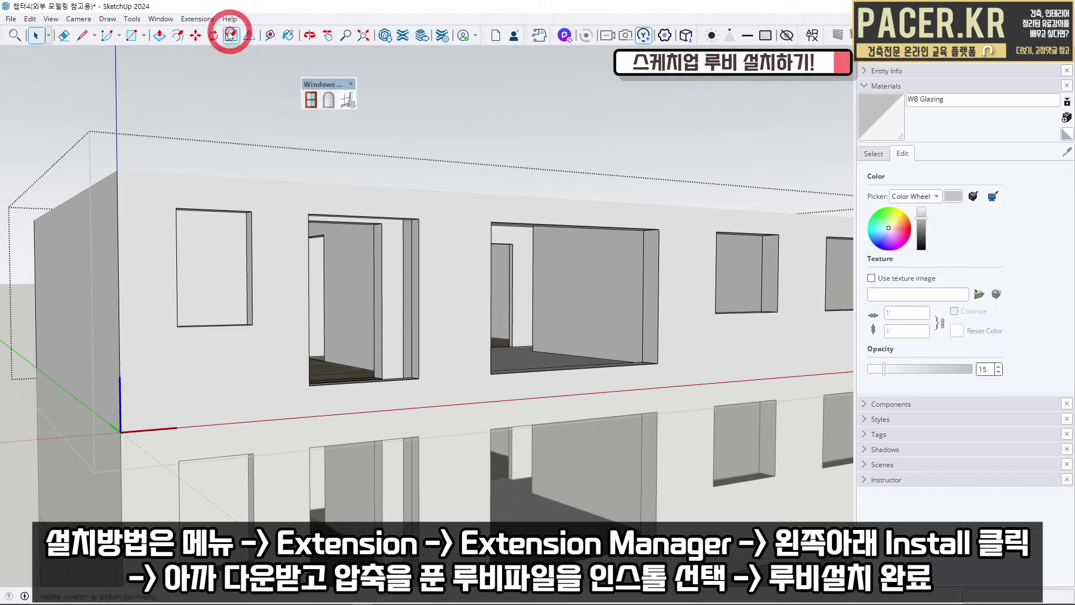
{"action": "left_click", "coordinate": [197, 18]}
{"action": "left_click", "coordinate": [215, 52]}
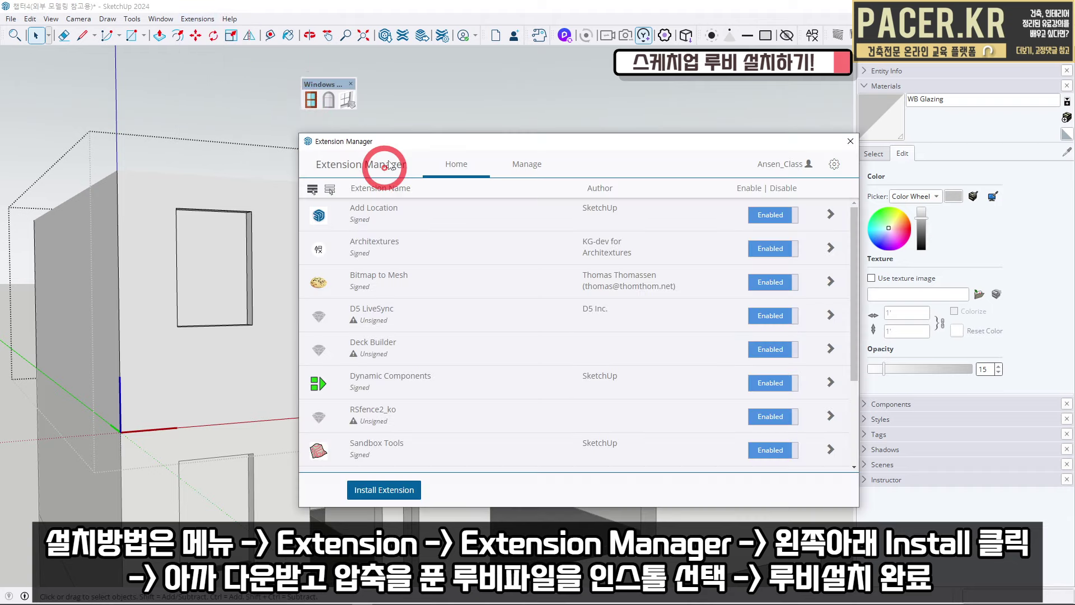
{"action": "left_click", "coordinate": [353, 507]}
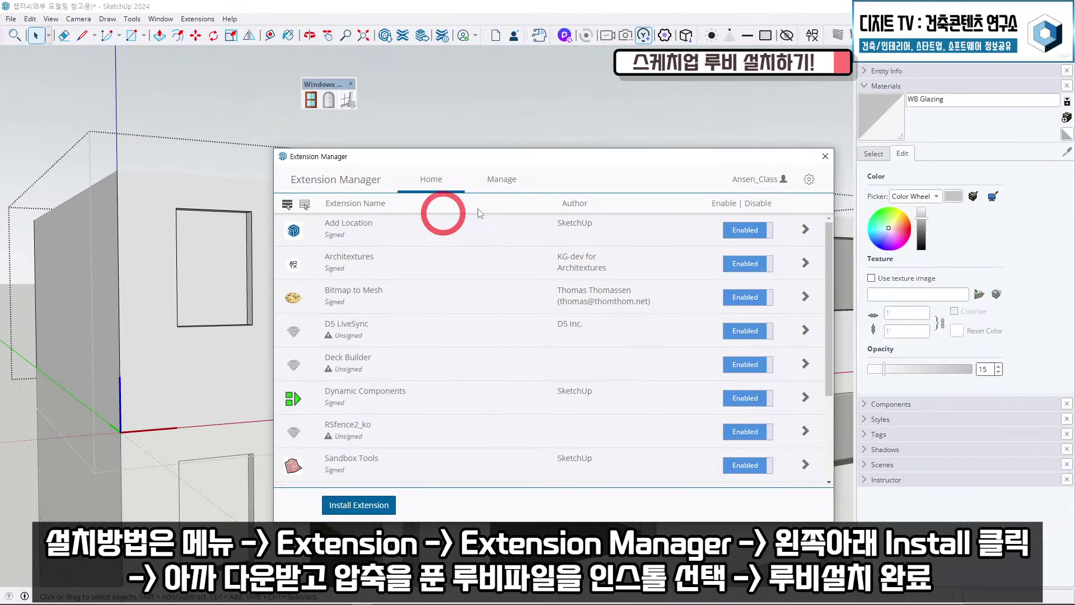
{"action": "left_click", "coordinate": [825, 156]}
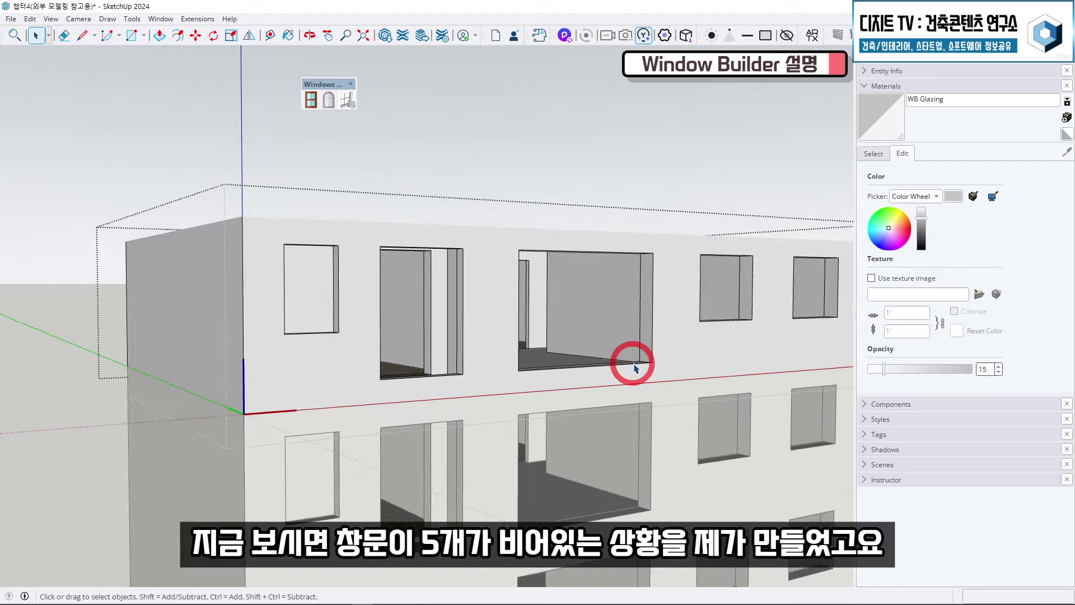
Step: Open the window settings for a new window to fill the empty openings in the facade
{"action": "middle_click_drag", "start_coordinate": [631, 365], "coordinate": [689, 283], "text": "shift"}
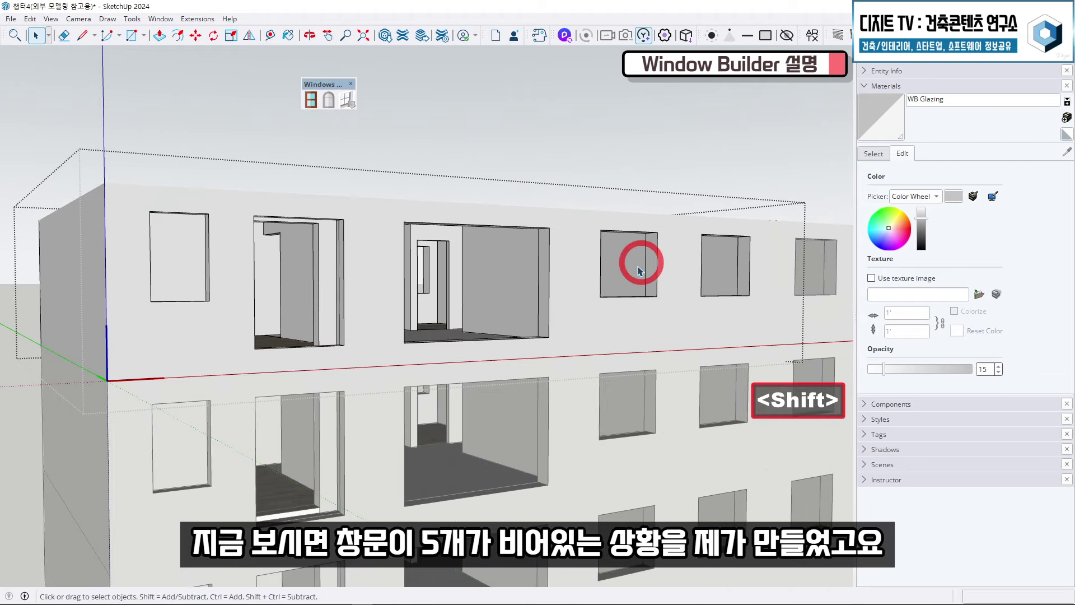
{"action": "middle_click_drag", "start_coordinate": [360, 319], "coordinate": [510, 367]}
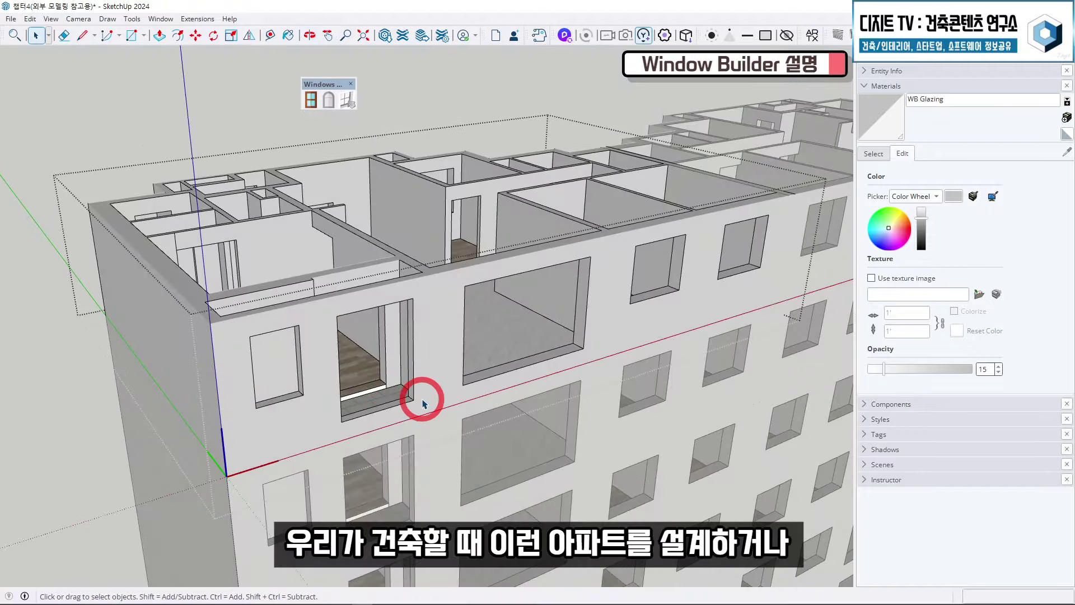
{"action": "middle_click_drag", "start_coordinate": [456, 408], "coordinate": [502, 242]}
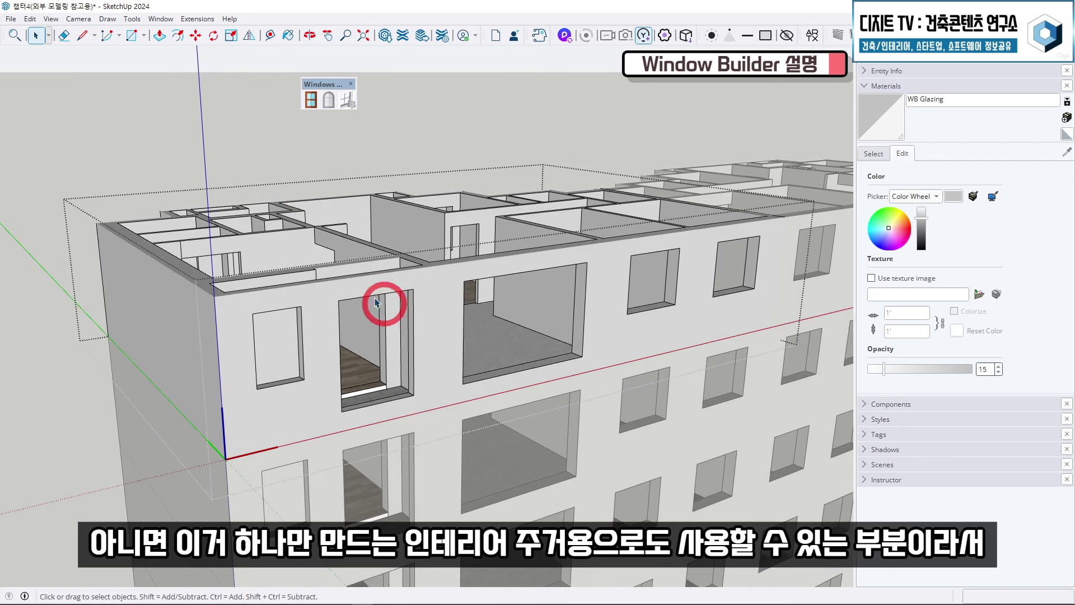
{"action": "scroll", "coordinate": [385, 354], "scroll_direction": "up", "scroll_amount": 3}
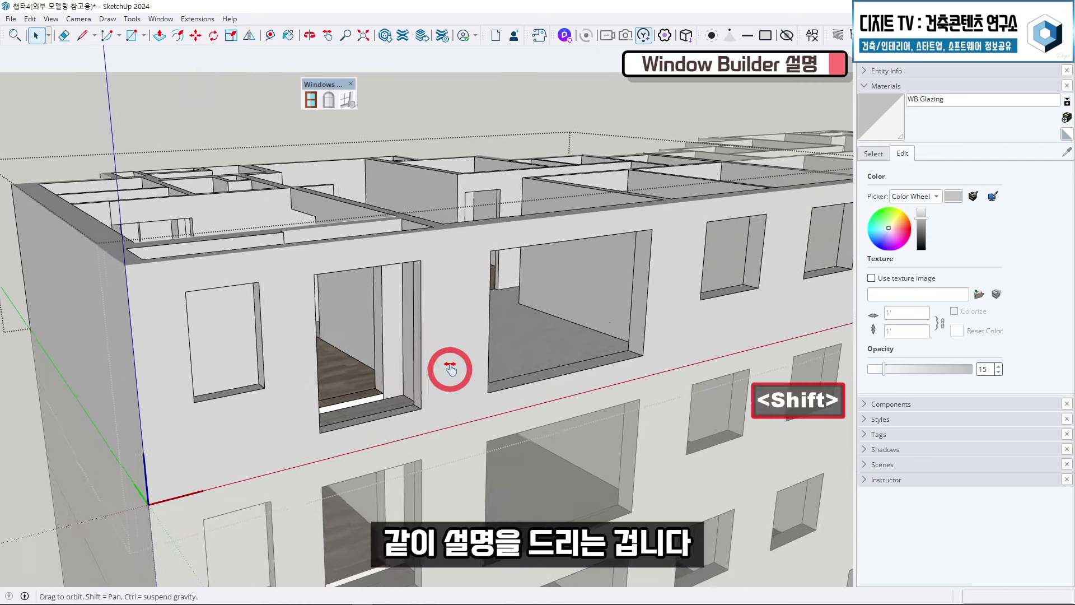
{"action": "middle_click_drag", "start_coordinate": [463, 305], "coordinate": [463, 298], "text": "shift"}
{"action": "left_click", "coordinate": [310, 100]}
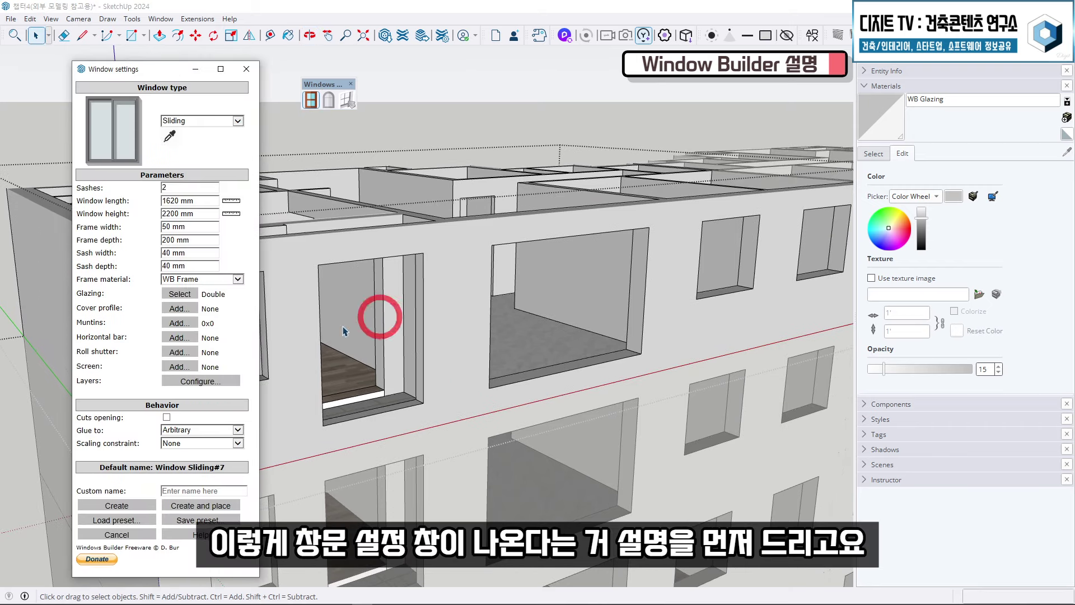
{"action": "middle_click_drag", "start_coordinate": [490, 266], "coordinate": [500, 266], "text": "shift"}
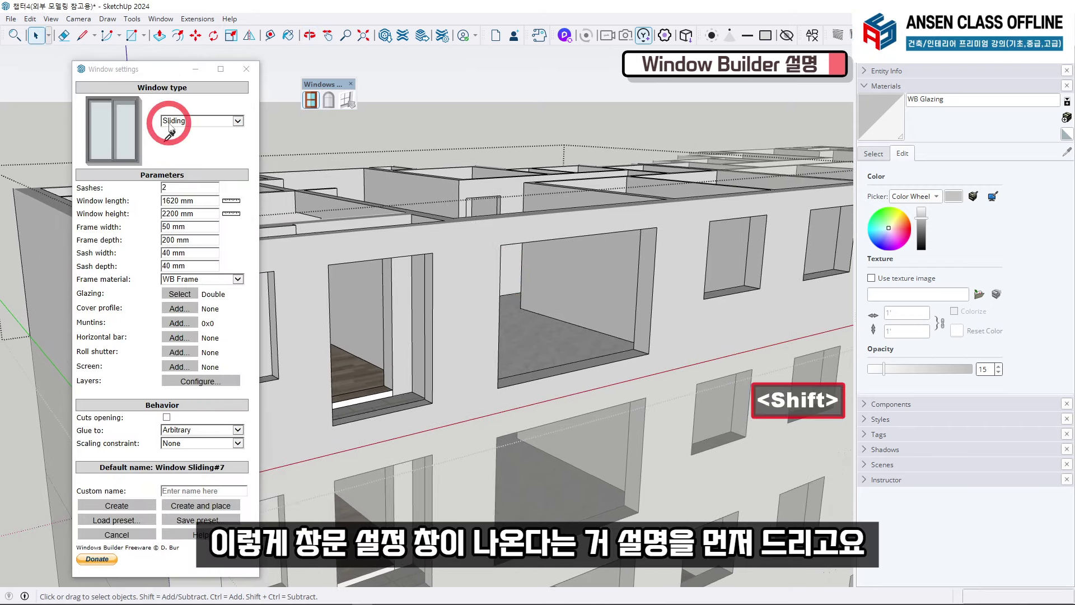
Step: Try the other window types in the window settings, including Single-double hung
{"action": "left_click", "coordinate": [187, 122]}
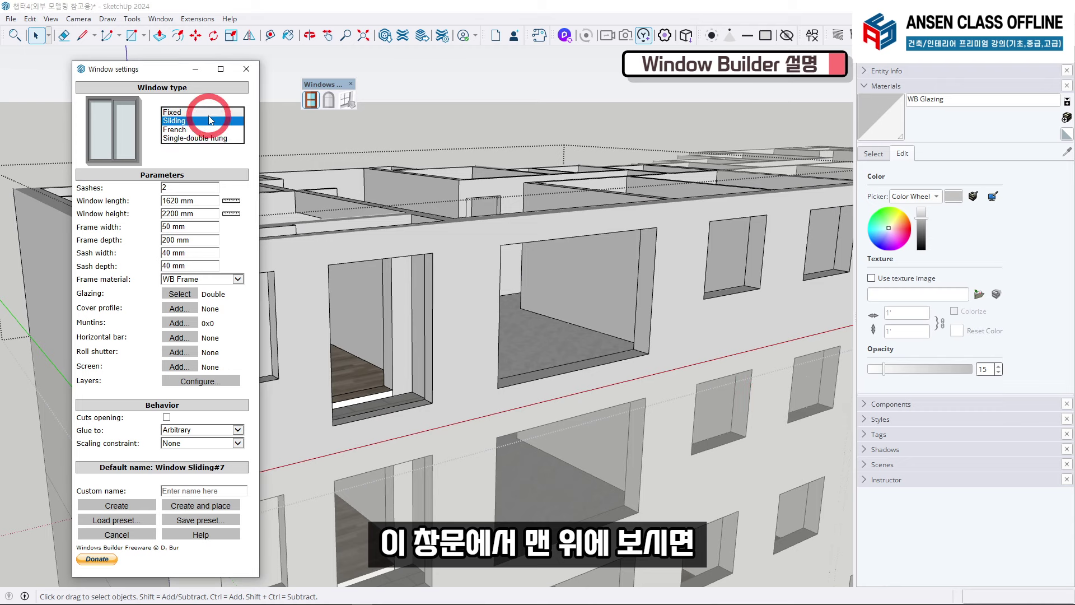
{"action": "left_click", "coordinate": [206, 121]}
{"action": "left_click", "coordinate": [205, 122]}
{"action": "left_click", "coordinate": [200, 129]}
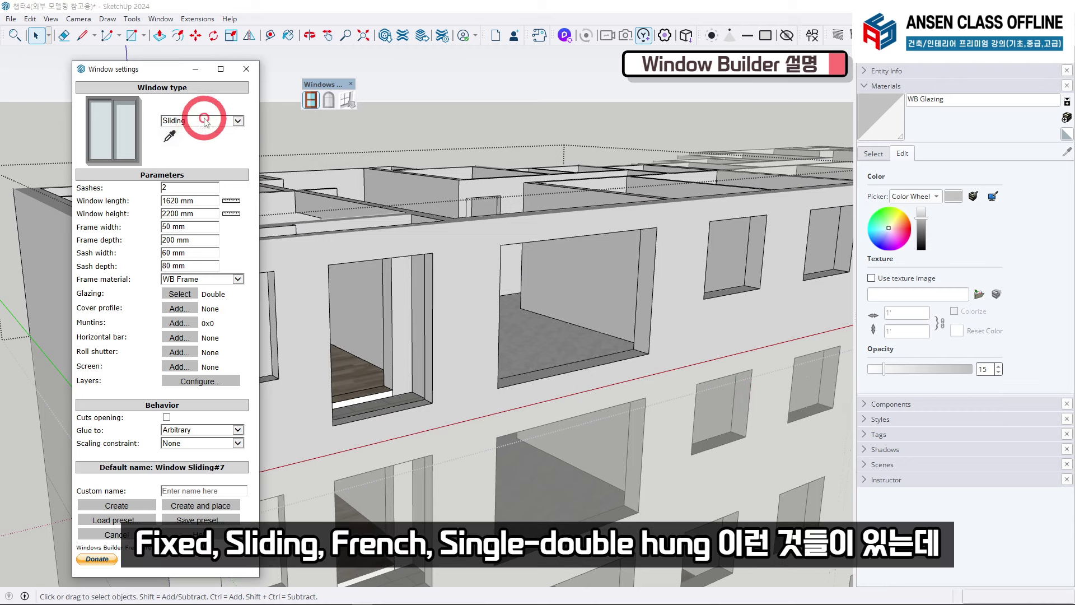
{"action": "left_click", "coordinate": [203, 121]}
{"action": "left_click", "coordinate": [210, 130]}
{"action": "left_click", "coordinate": [211, 133]}
{"action": "left_click", "coordinate": [212, 130]}
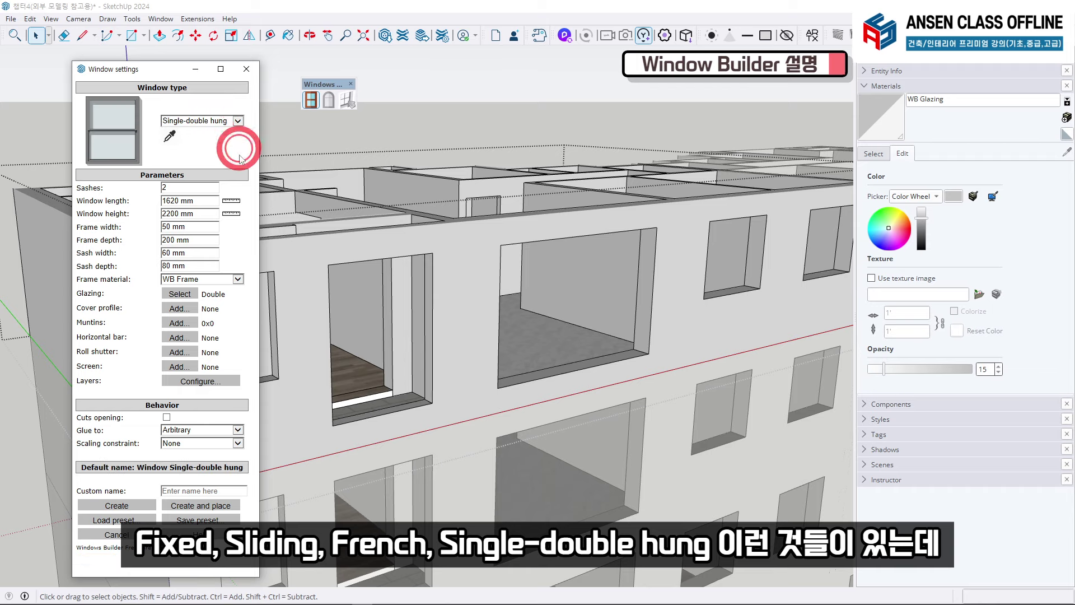
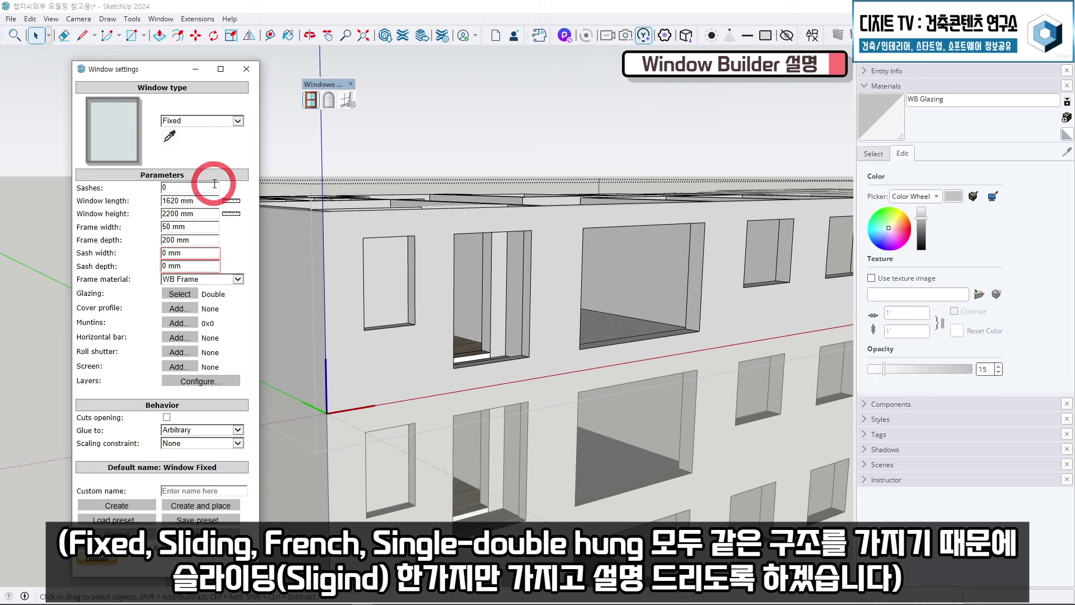
Step: Set the window type to Sliding
{"action": "left_click", "coordinate": [221, 123]}
{"action": "key", "text": "Down"}
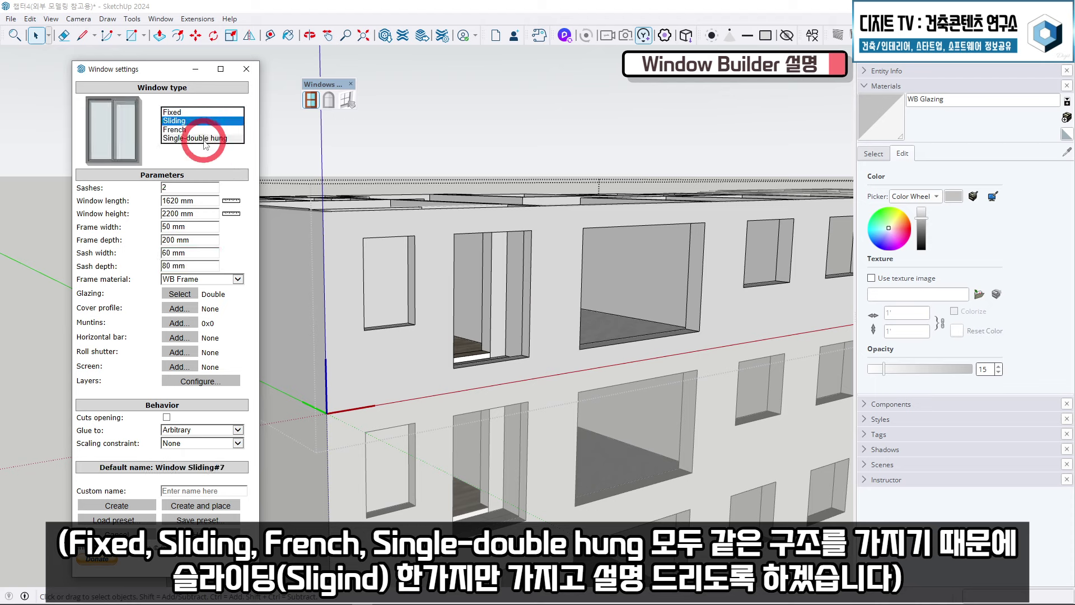
{"action": "left_click", "coordinate": [207, 121]}
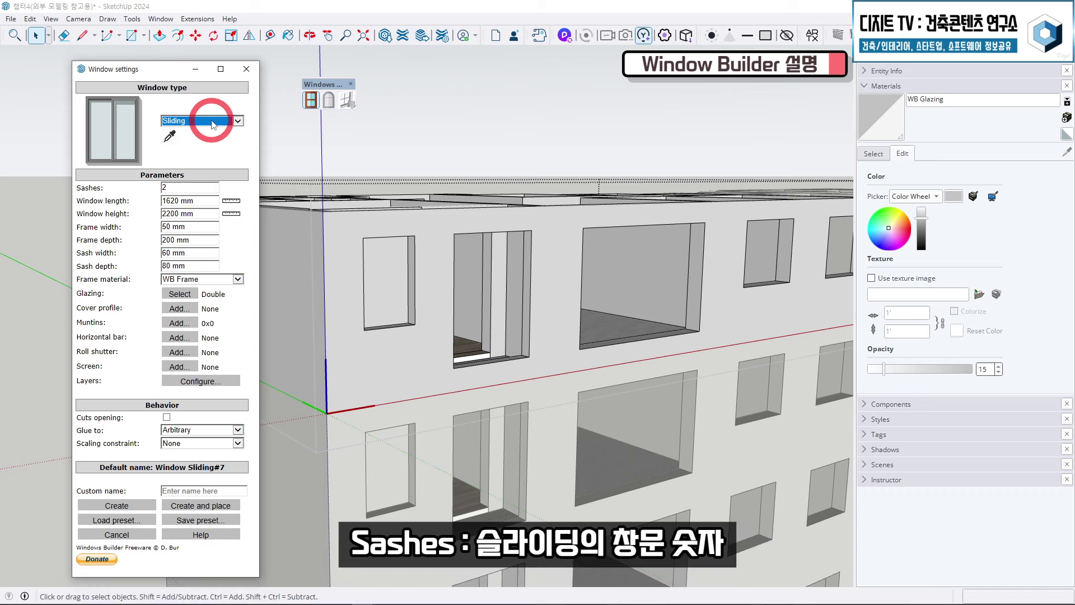
Step: Measure the width and height of the small window opening nearest the building's corner
{"action": "scroll", "coordinate": [343, 246], "scroll_direction": "up", "scroll_amount": 1}
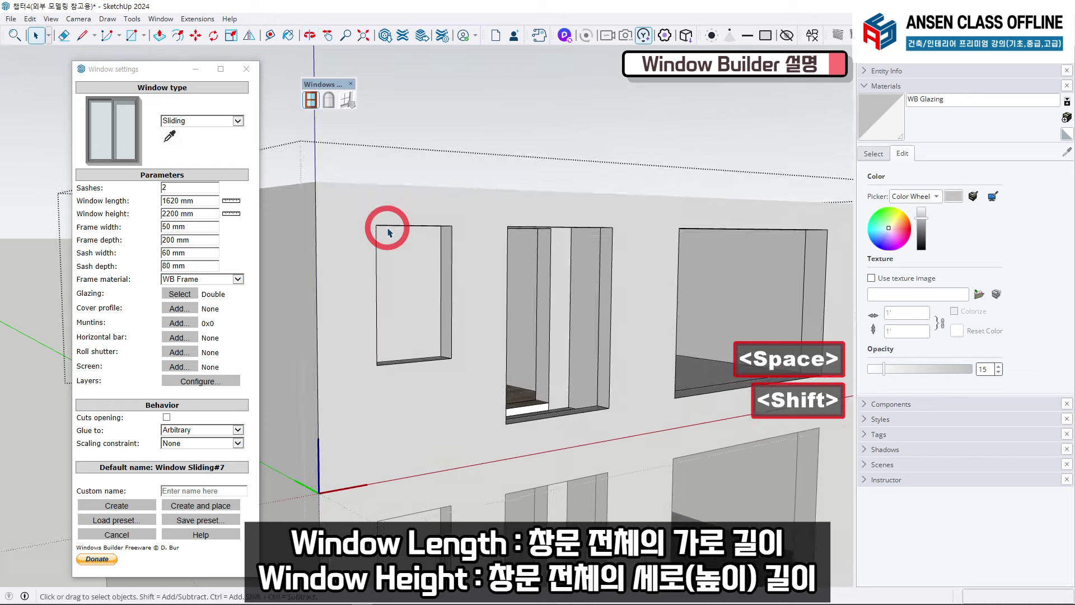
{"action": "scroll", "coordinate": [386, 231], "scroll_direction": "up", "scroll_amount": 4}
{"action": "middle_click_drag", "start_coordinate": [384, 233], "coordinate": [379, 207]}
{"action": "key", "text": "t"}
{"action": "left_click", "coordinate": [372, 205]}
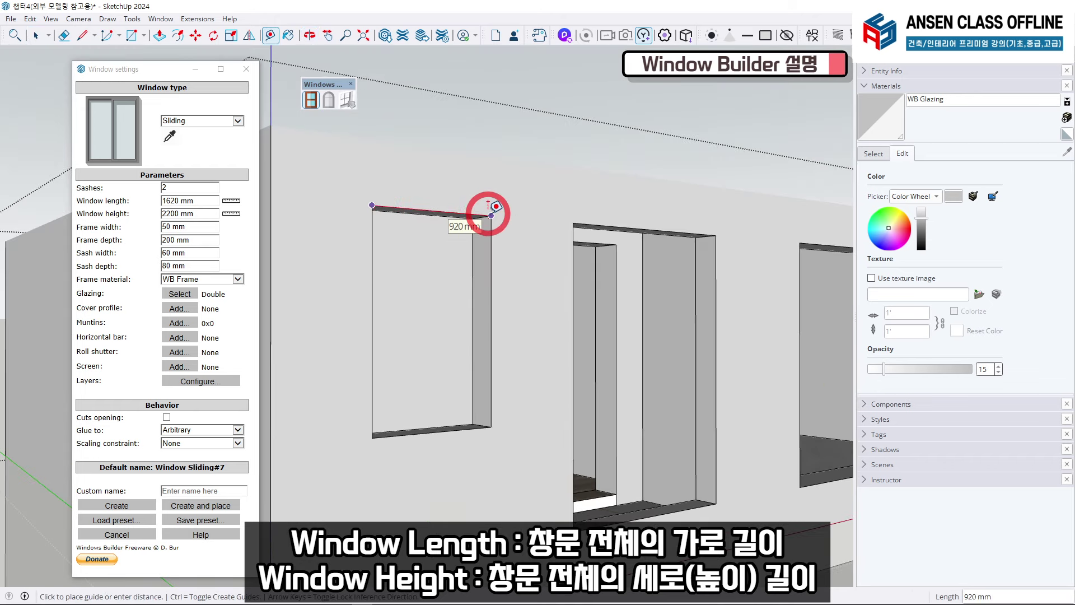
{"action": "key", "text": "space"}
{"action": "key", "text": "t"}
{"action": "left_click", "coordinate": [491, 216]}
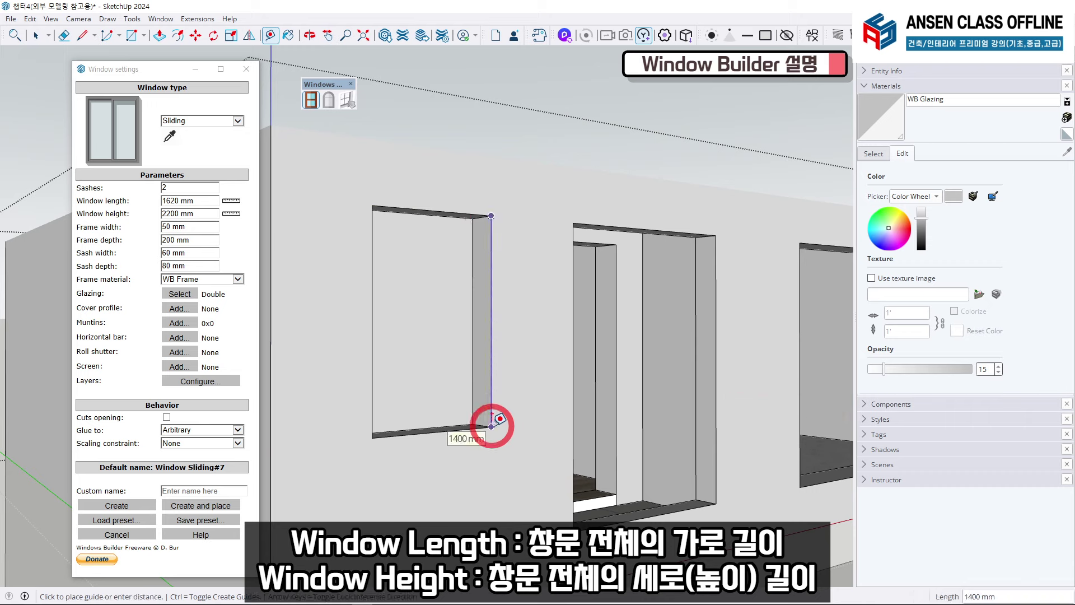
{"action": "key", "text": "space"}
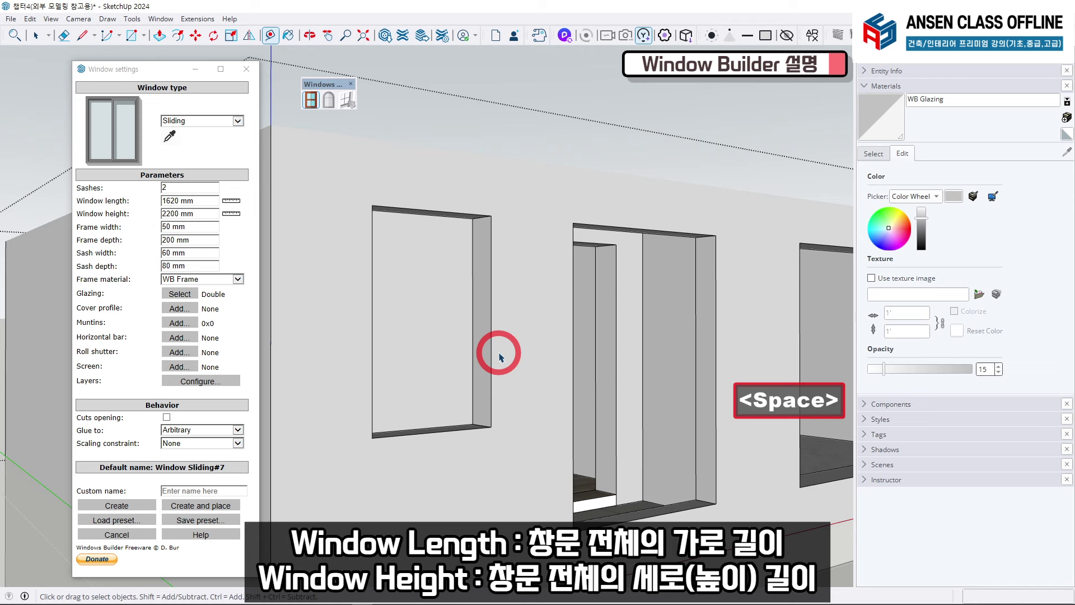
{"action": "scroll", "coordinate": [499, 353], "scroll_direction": "down", "scroll_amount": 1}
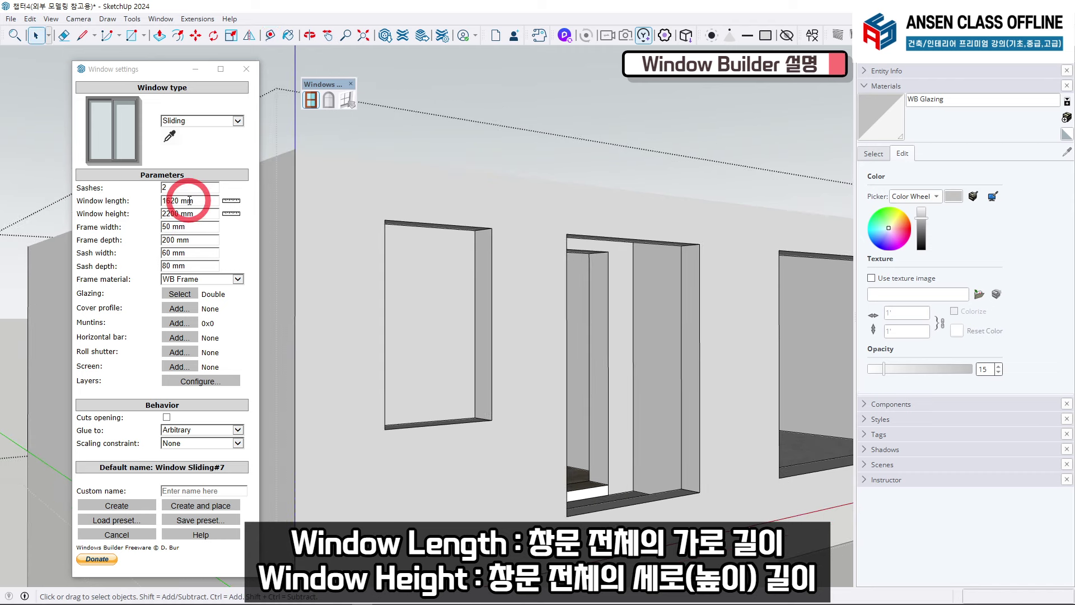
Step: Set the window length to 920 mm and height to 1400 mm by measuring the edges of the small opening nearest the building's corner
{"action": "left_click", "coordinate": [240, 205]}
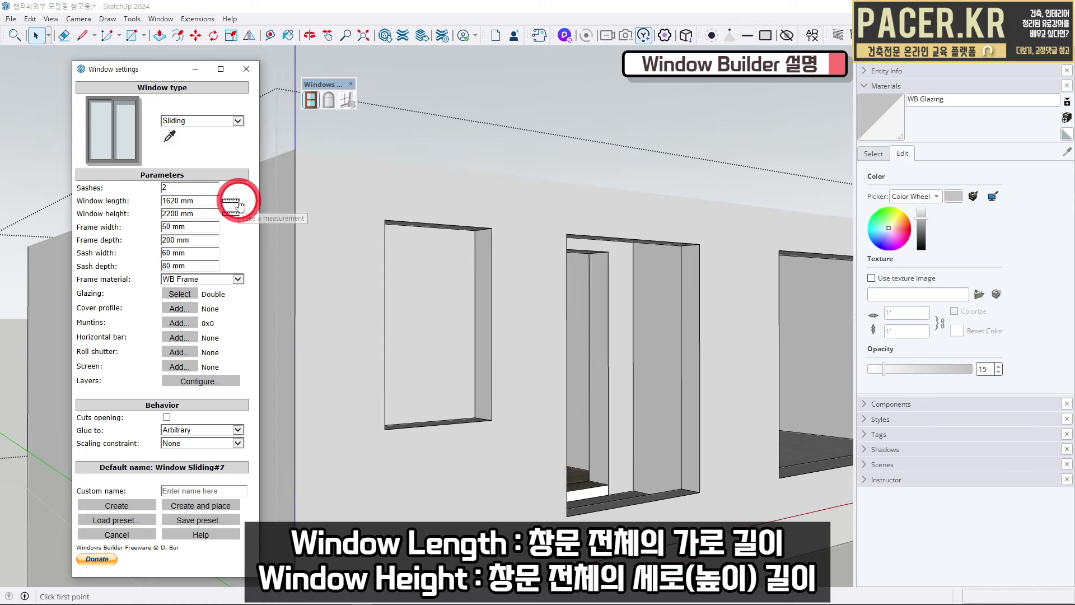
{"action": "left_click", "coordinate": [384, 220]}
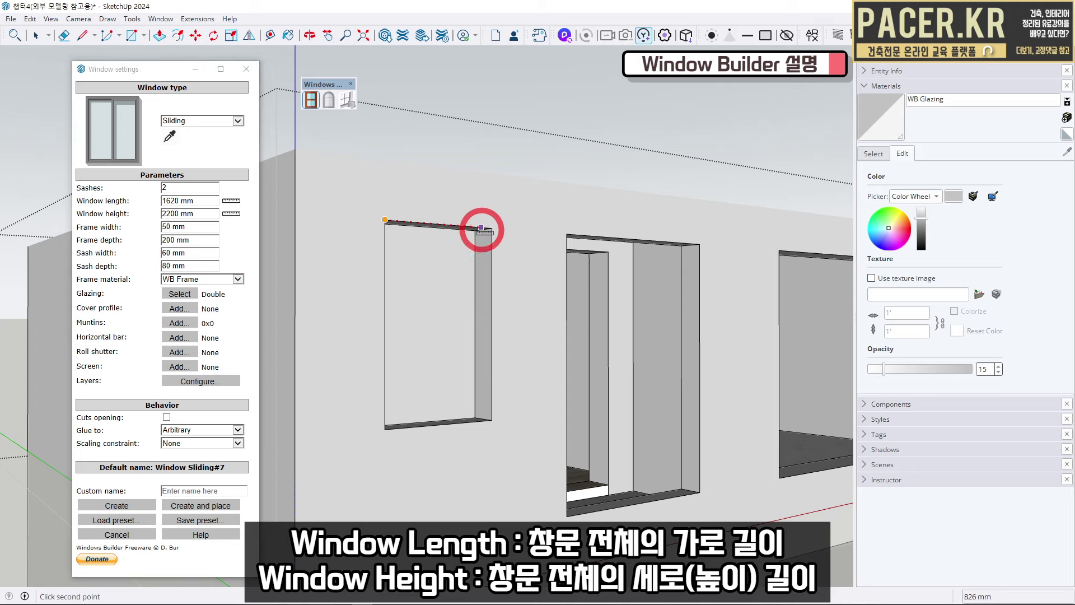
{"action": "left_click", "coordinate": [491, 228]}
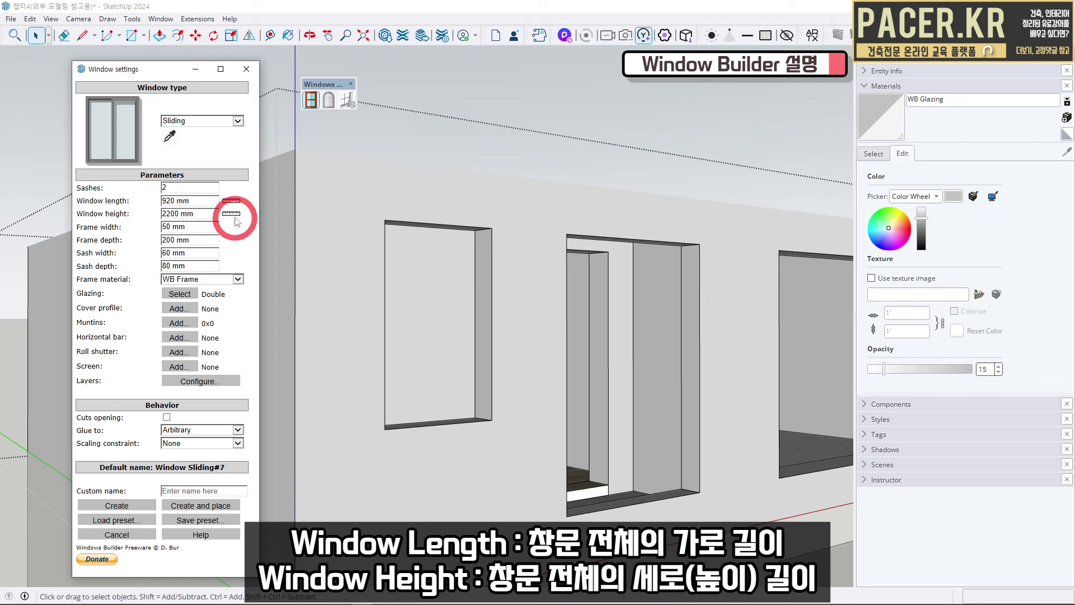
{"action": "left_click", "coordinate": [231, 213]}
{"action": "left_click", "coordinate": [492, 229]}
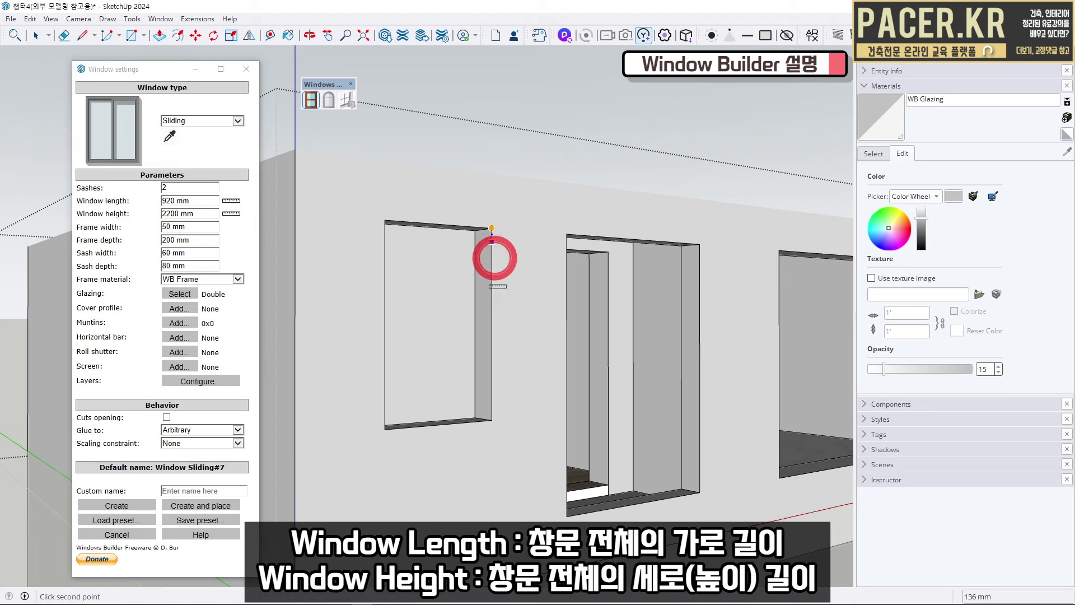
{"action": "left_click", "coordinate": [491, 419]}
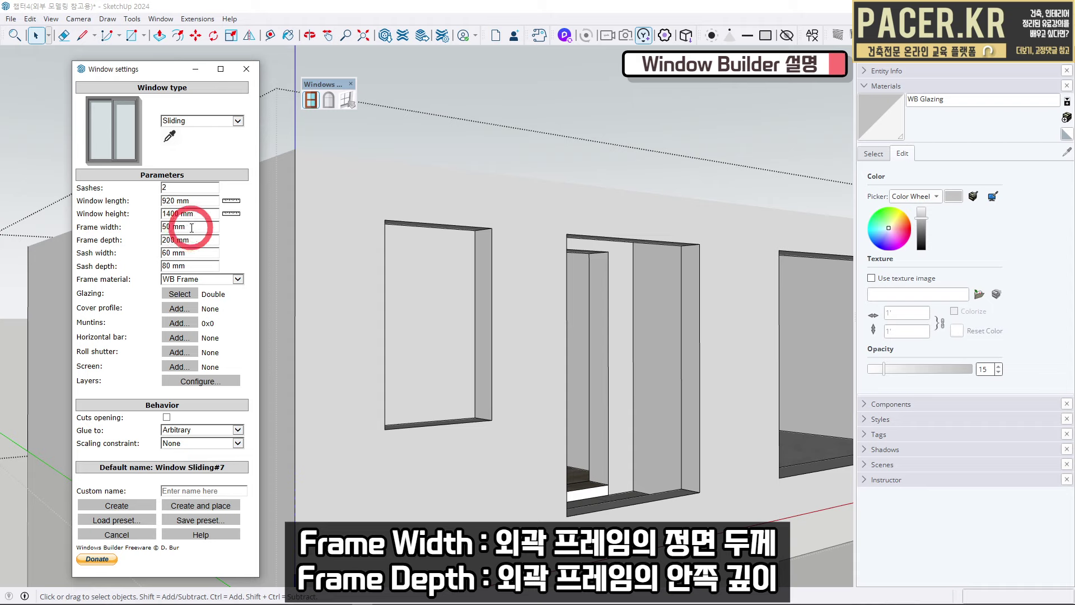
Step: Measure the wall depth at the lower corner of the small opening for comparison with the frame depth
{"action": "left_click_drag", "start_coordinate": [191, 227], "coordinate": [153, 226]}
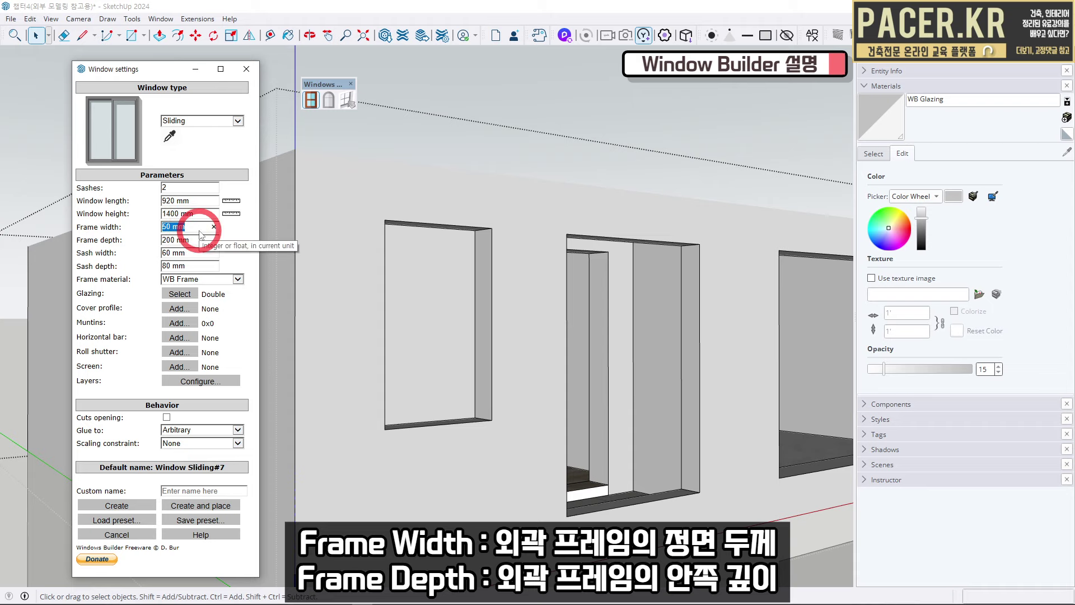
{"action": "scroll", "coordinate": [495, 431], "scroll_direction": "up", "scroll_amount": 5}
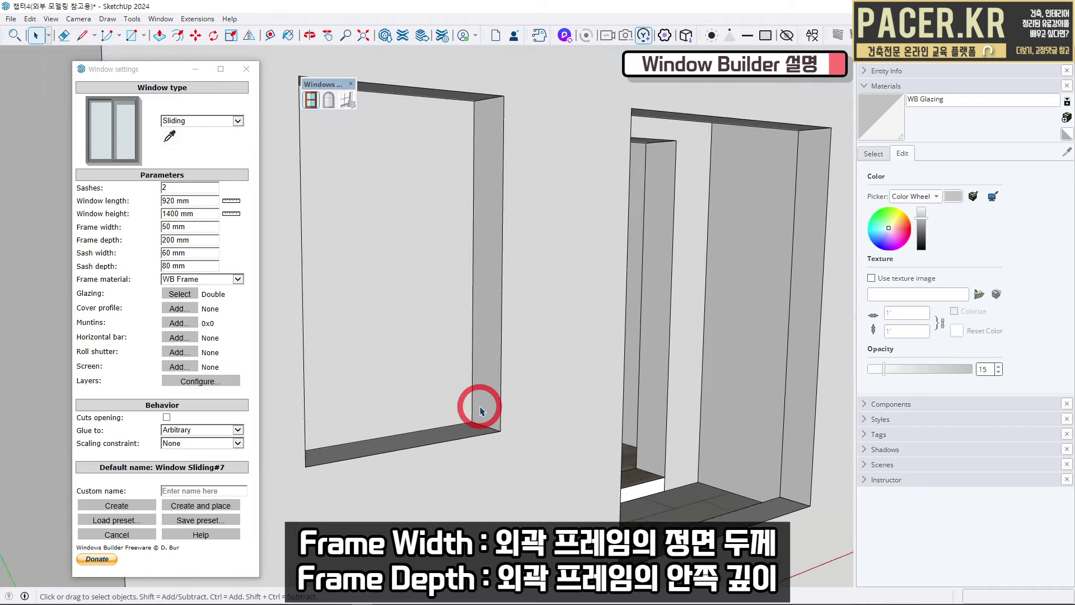
{"action": "key", "text": "t"}
{"action": "left_click", "coordinate": [503, 435]}
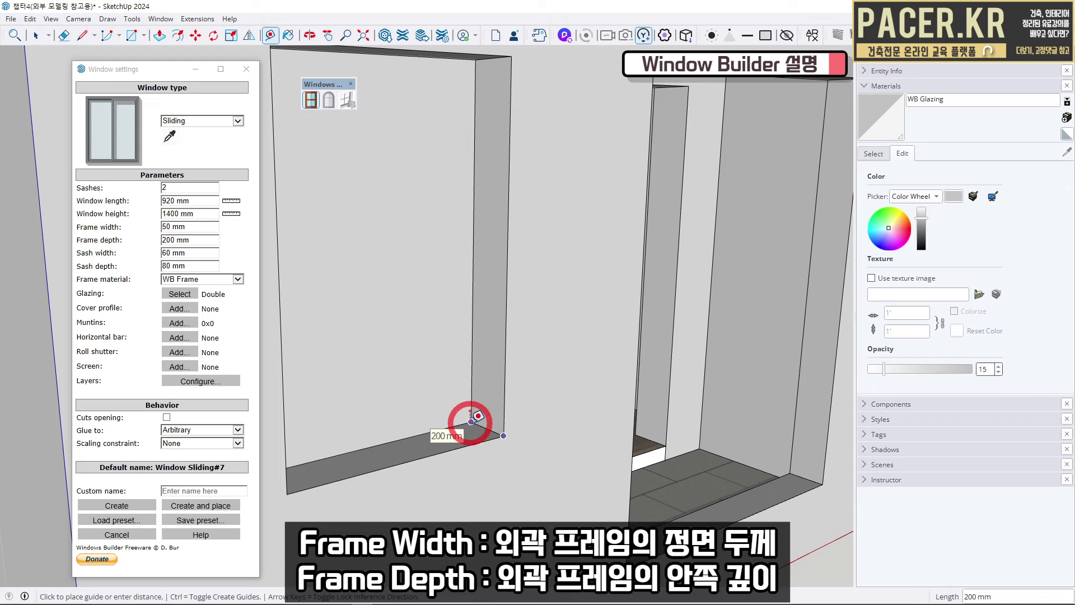
{"action": "key", "text": "space"}
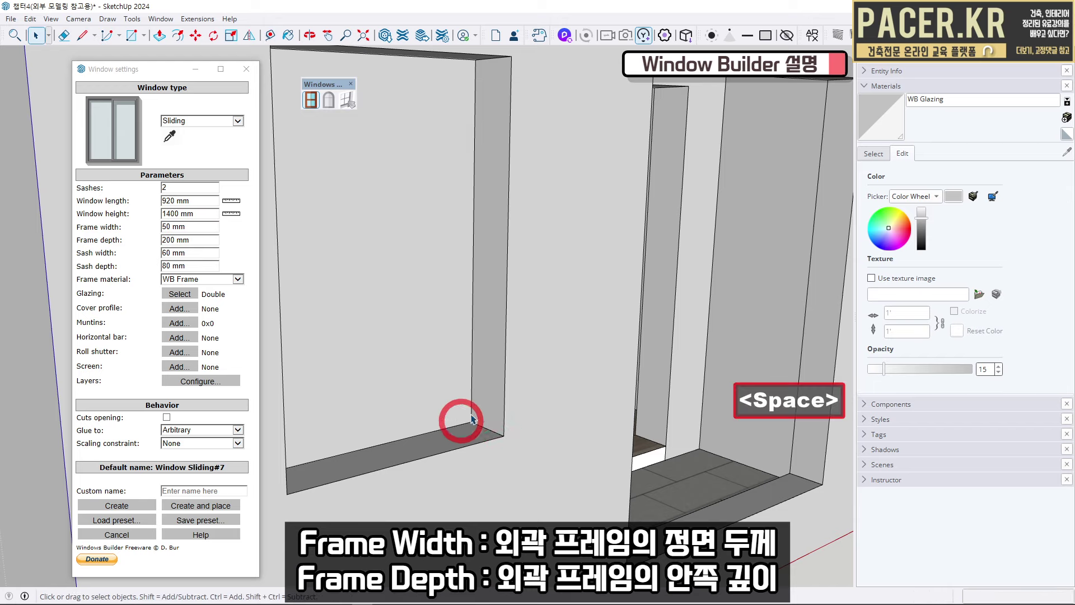
{"action": "scroll", "coordinate": [458, 412], "scroll_direction": "down", "scroll_amount": 5}
{"action": "middle_click_drag", "start_coordinate": [479, 412], "coordinate": [512, 379]}
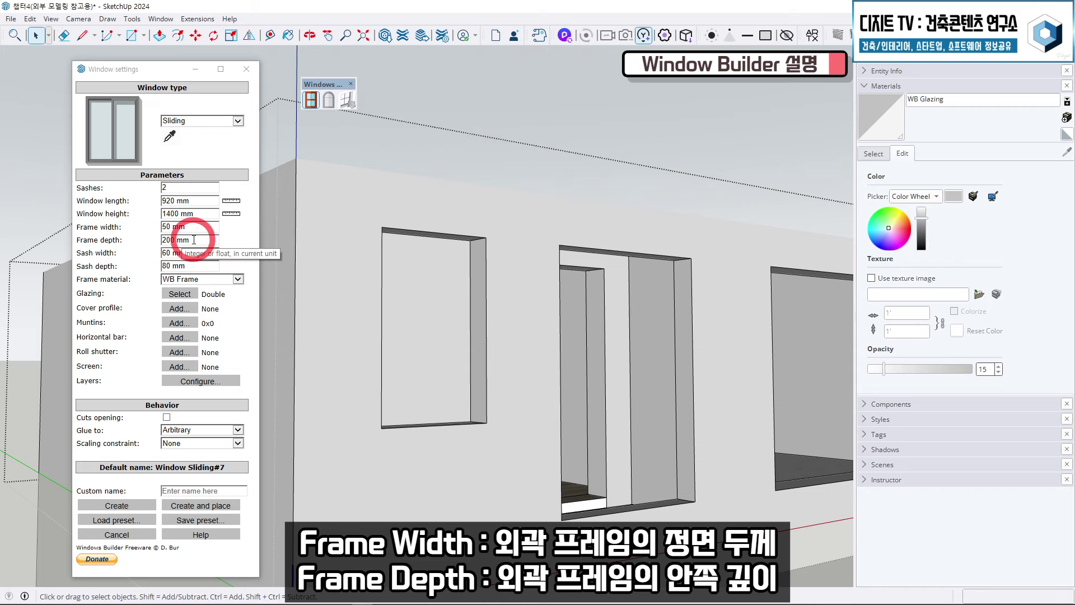
{"action": "middle_click_drag", "start_coordinate": [492, 388], "coordinate": [463, 420]}
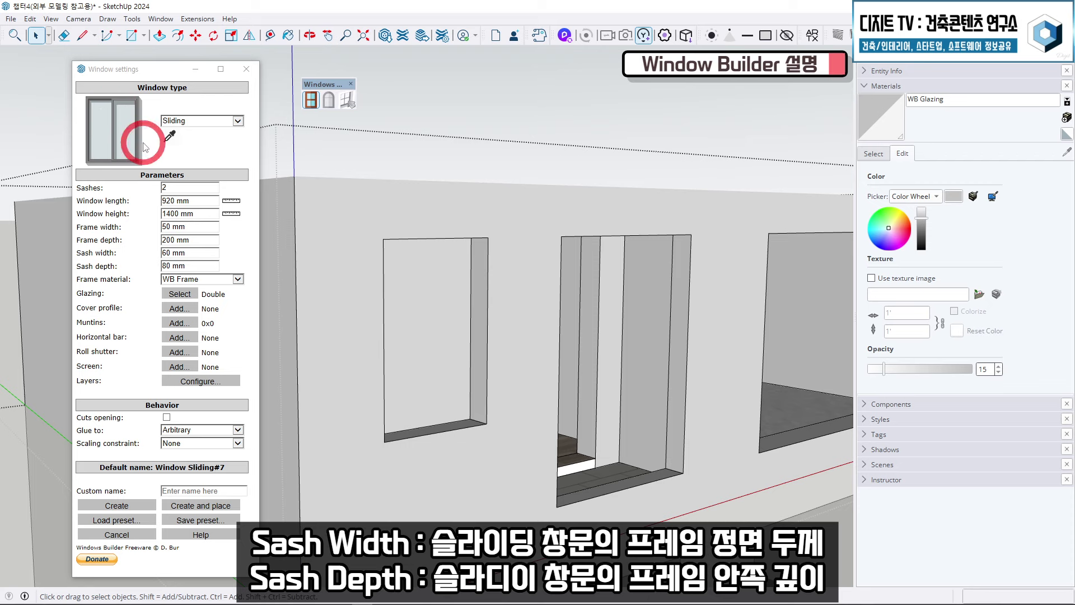
Step: Set both the sash width and the sash depth to 40 mm
{"action": "left_click", "coordinate": [178, 252]}
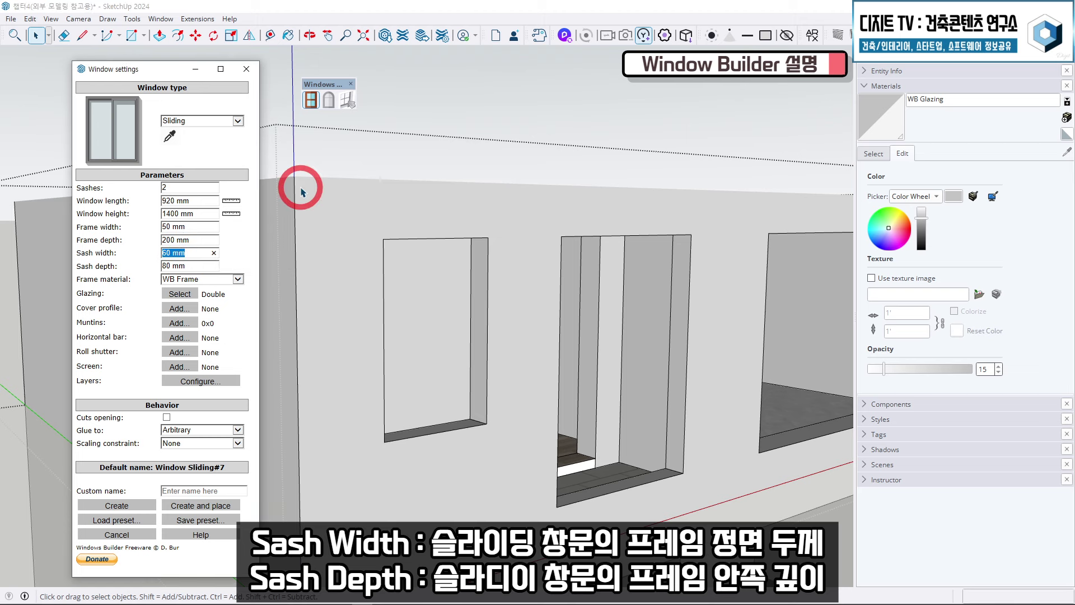
{"action": "type", "text": "40"}
{"action": "left_click", "coordinate": [179, 266]}
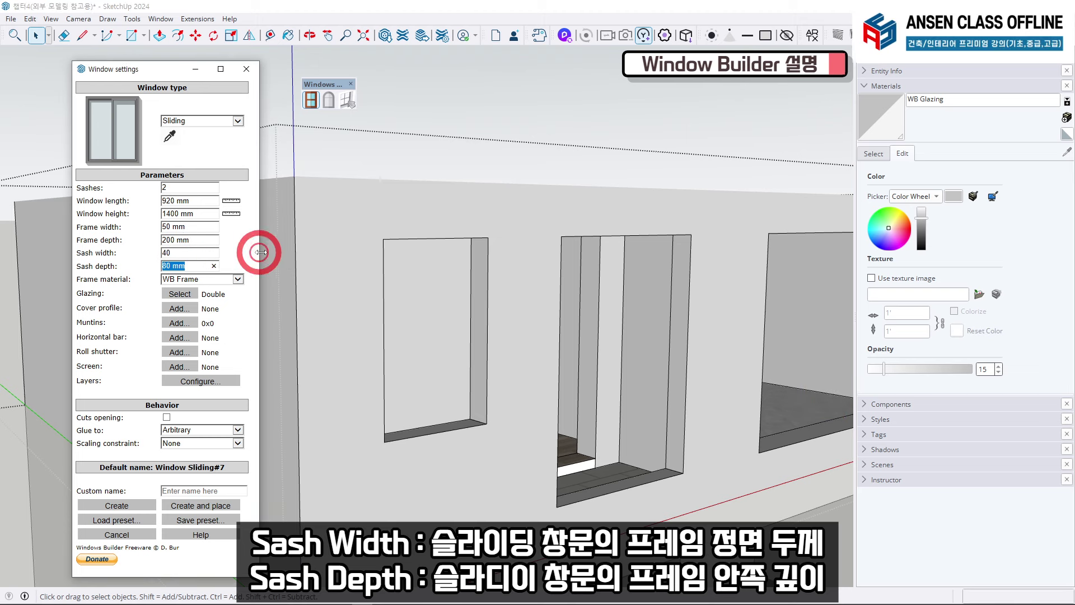
{"action": "type", "text": "40"}
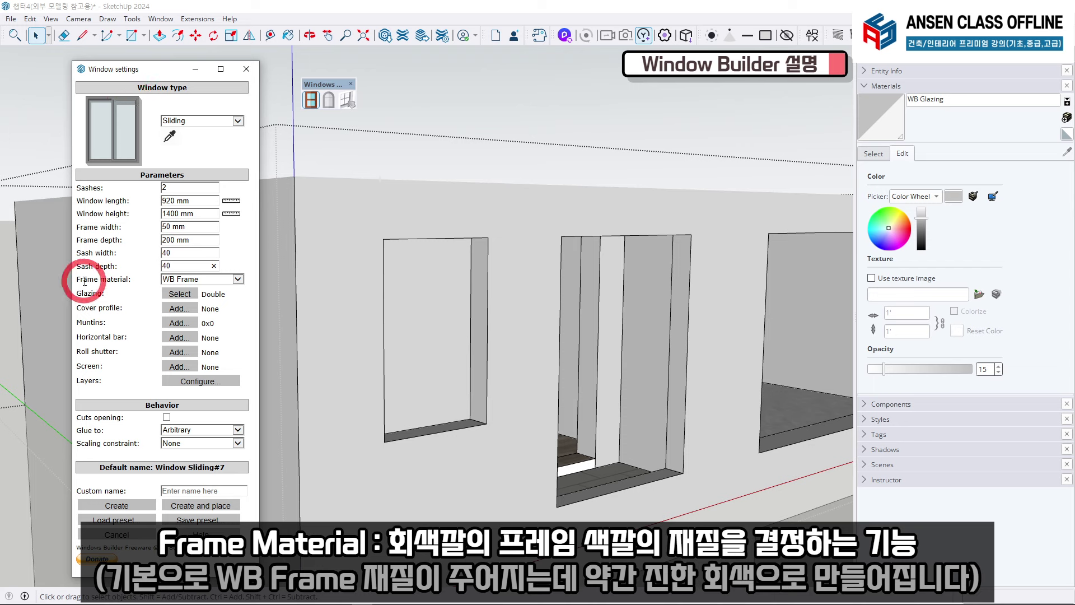
Step: Look through the available frame materials and choose WB Frame
{"action": "left_click", "coordinate": [189, 282]}
{"action": "left_click", "coordinate": [185, 282]}
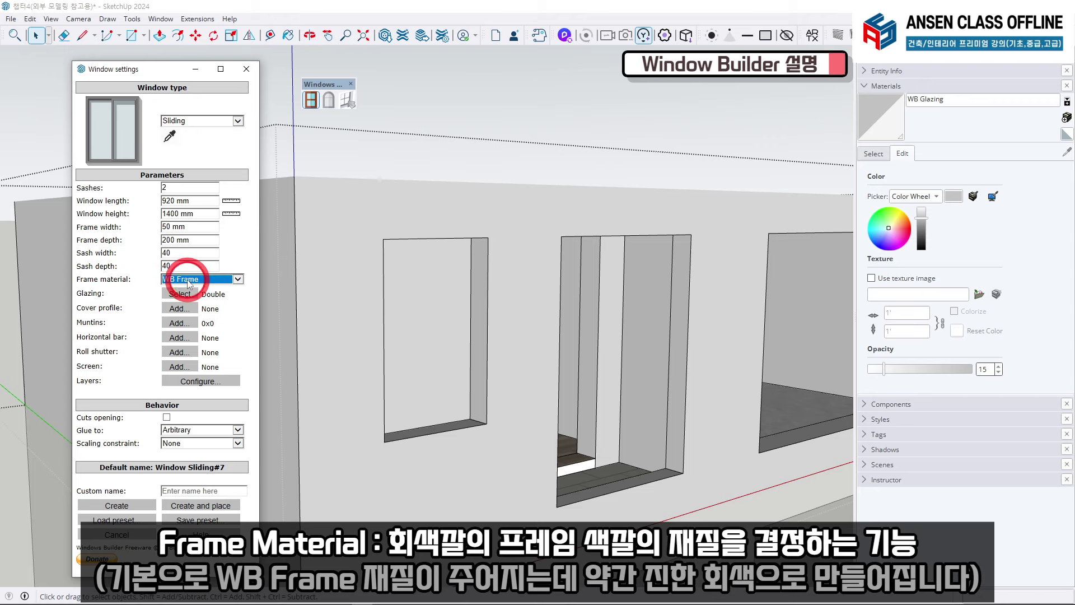
{"action": "left_click", "coordinate": [204, 281]}
{"action": "scroll", "coordinate": [210, 201], "scroll_direction": "up", "scroll_amount": 4}
{"action": "scroll", "coordinate": [211, 203], "scroll_direction": "down", "scroll_amount": 4}
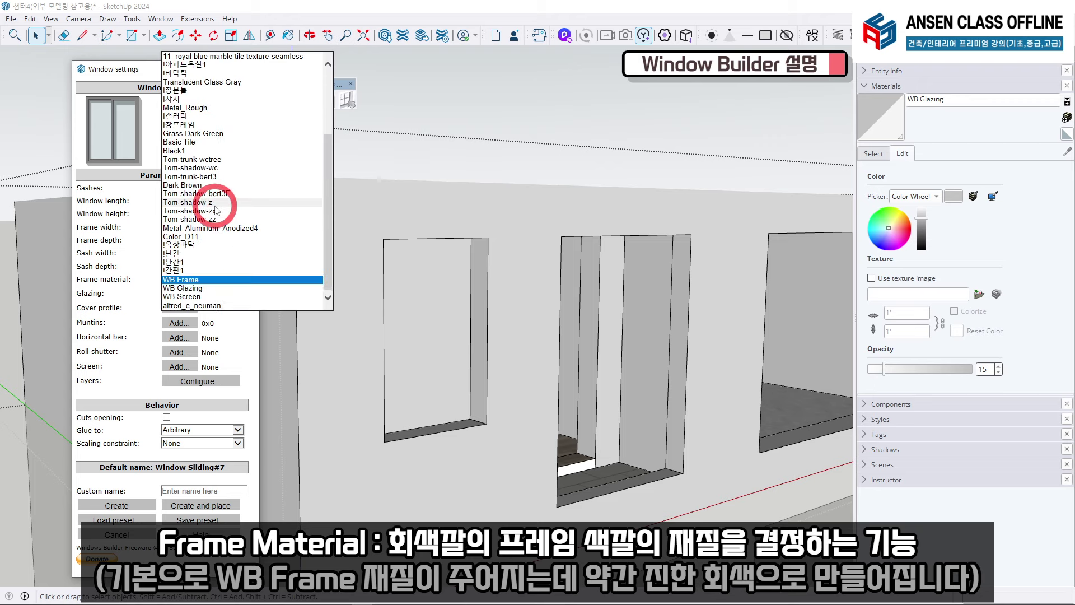
{"action": "scroll", "coordinate": [219, 204], "scroll_direction": "up", "scroll_amount": 5}
{"action": "scroll", "coordinate": [230, 167], "scroll_direction": "down", "scroll_amount": 4}
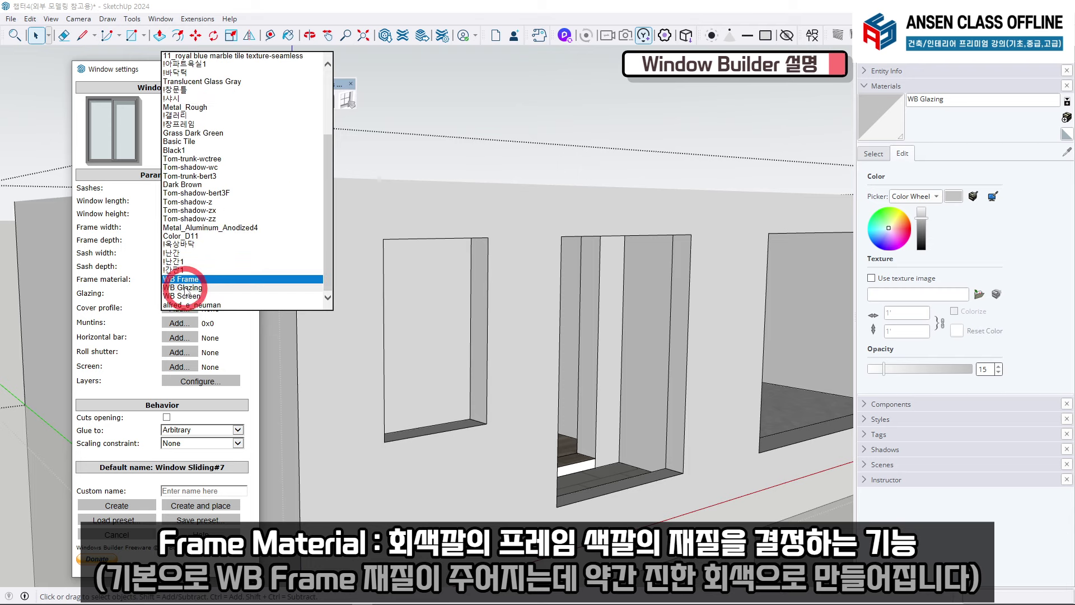
{"action": "left_click", "coordinate": [229, 278]}
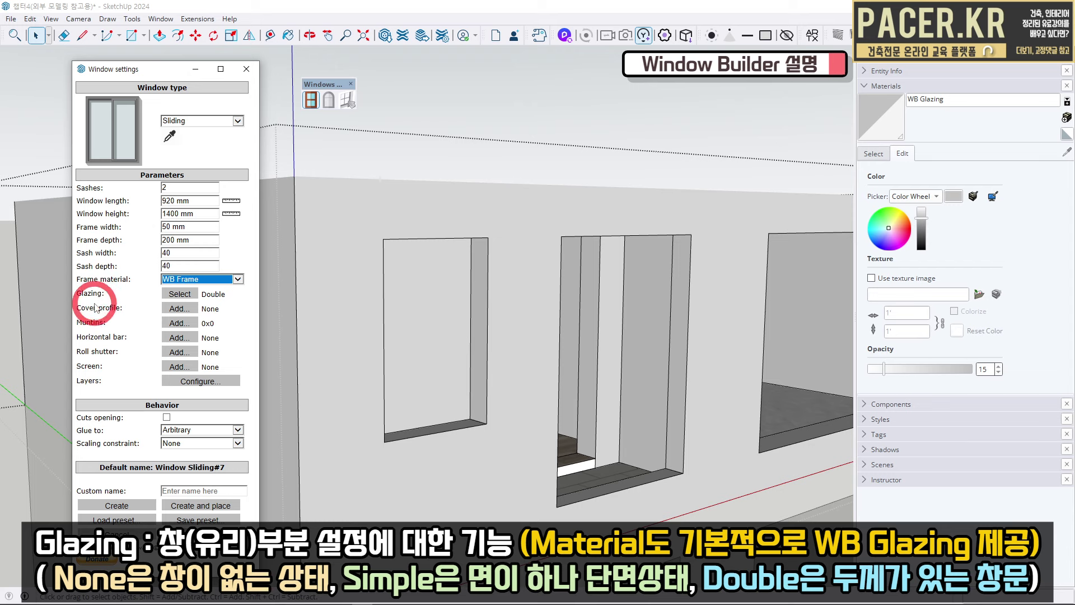
Step: Set the glazing type to Double and its material to WB Glazing
{"action": "left_click", "coordinate": [179, 293]}
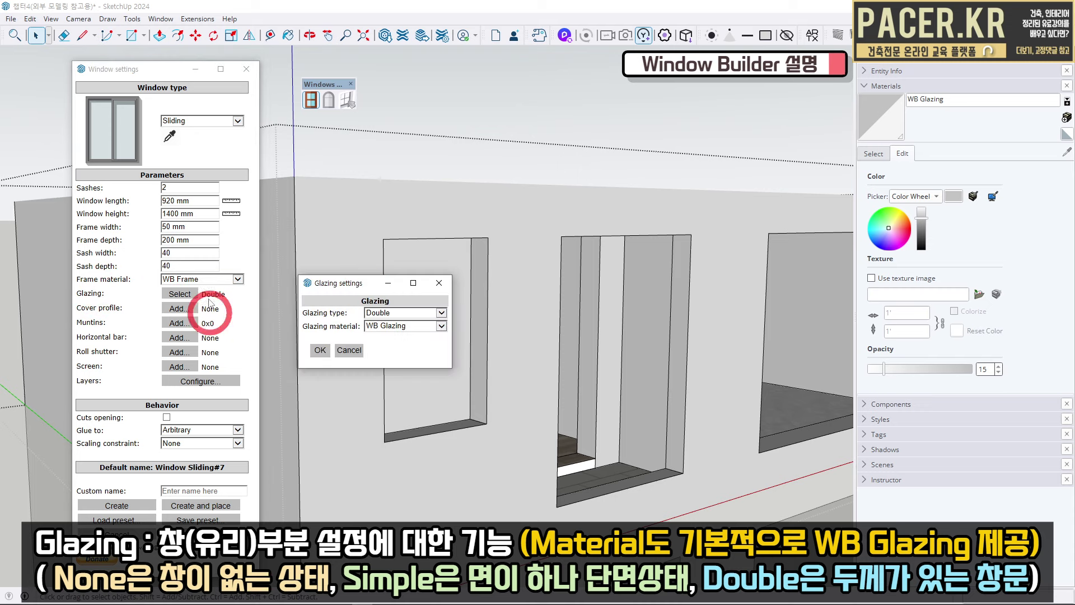
{"action": "left_click", "coordinate": [392, 312]}
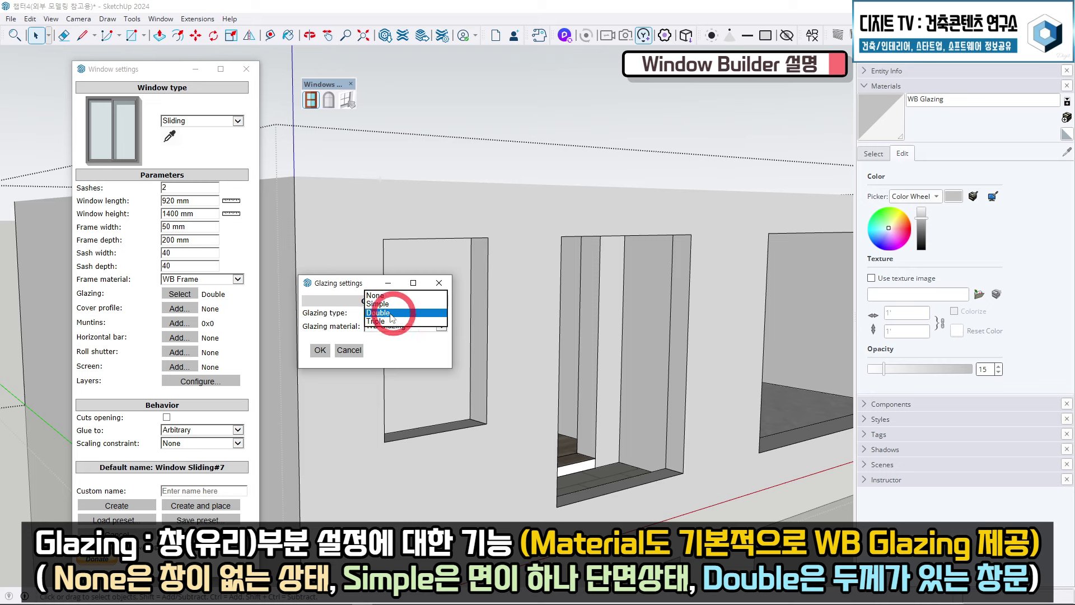
{"action": "left_click", "coordinate": [379, 314]}
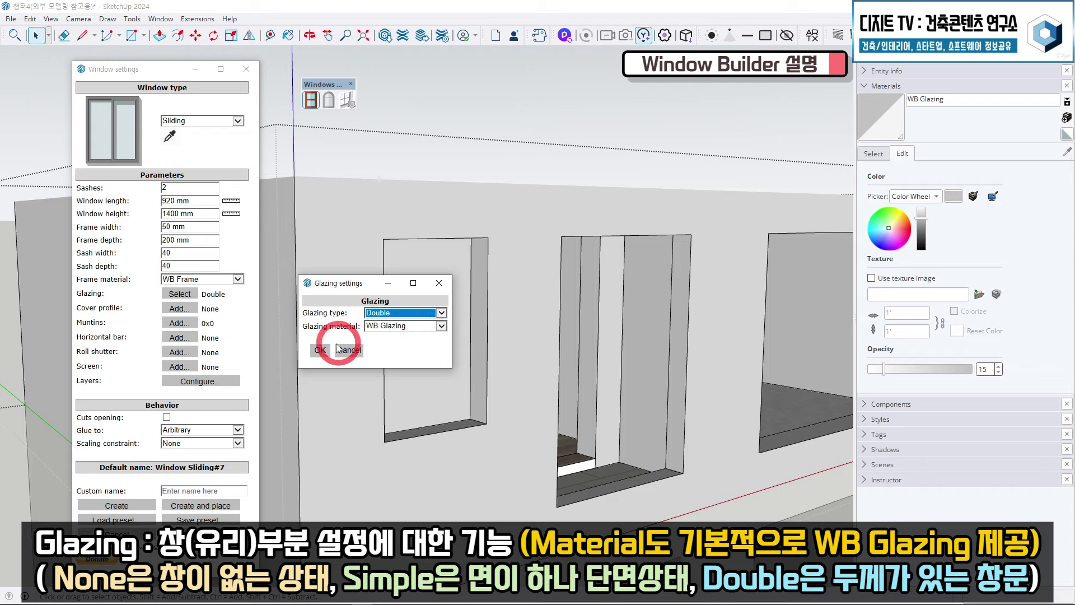
{"action": "left_click", "coordinate": [395, 326]}
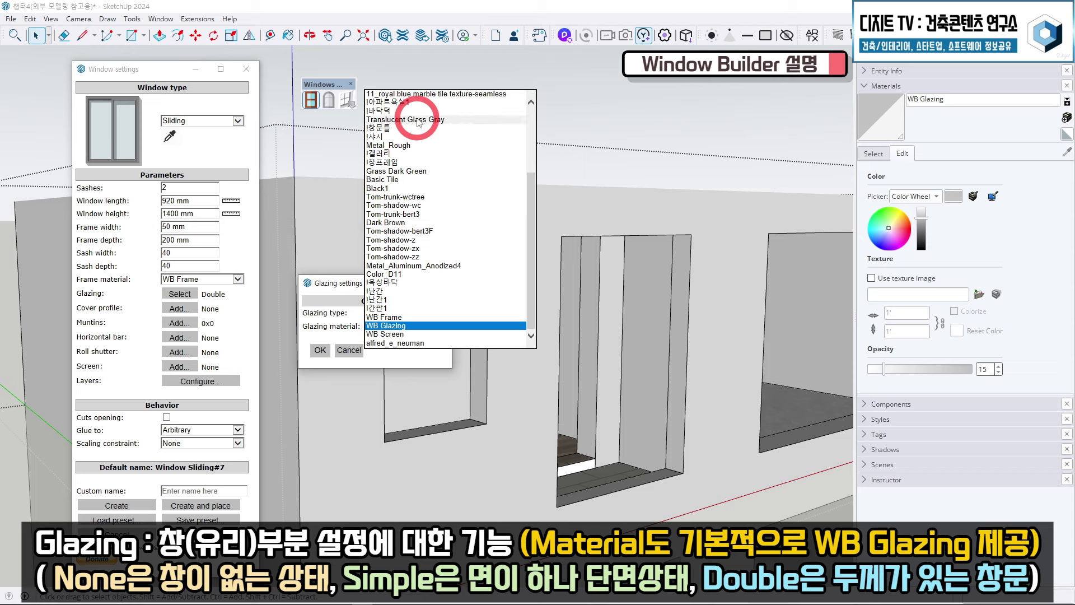
{"action": "left_click", "coordinate": [392, 326]}
{"action": "left_click", "coordinate": [320, 350]}
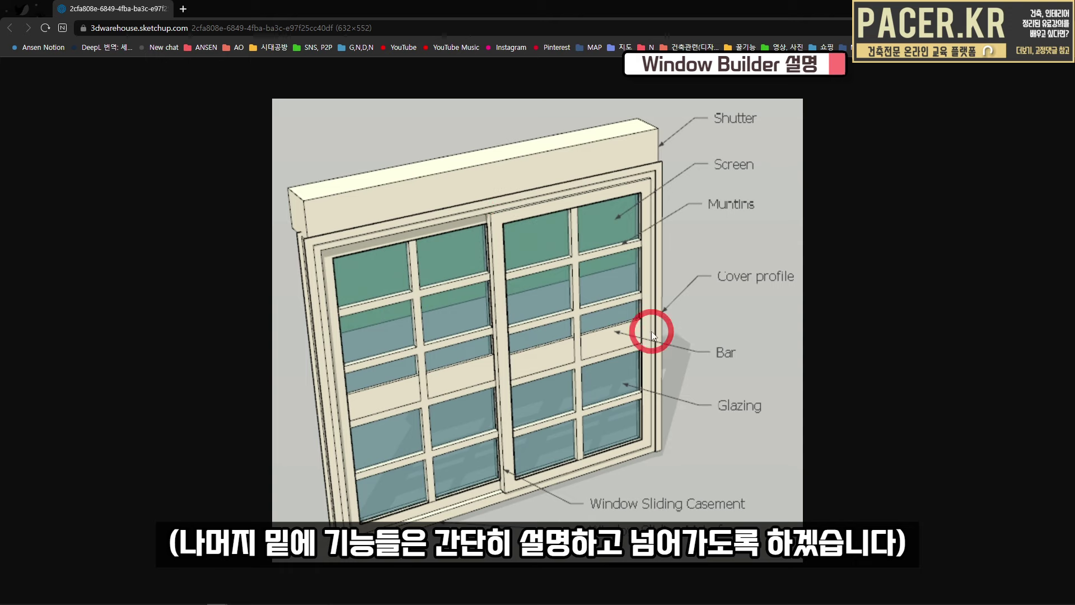
Step: Examine the labelled sliding-window diagram in the browser for the shutter, screen, muntins, cover profile, bar and glazing parts
{"action": "mouse_move", "coordinate": [180, 10]}
{"action": "left_mouse_down"}
{"action": "mouse_move", "coordinate": [126, 448]}
{"action": "mouse_move", "coordinate": [114, 419]}
{"action": "mouse_move", "coordinate": [125, 417]}
{"action": "left_mouse_up"}
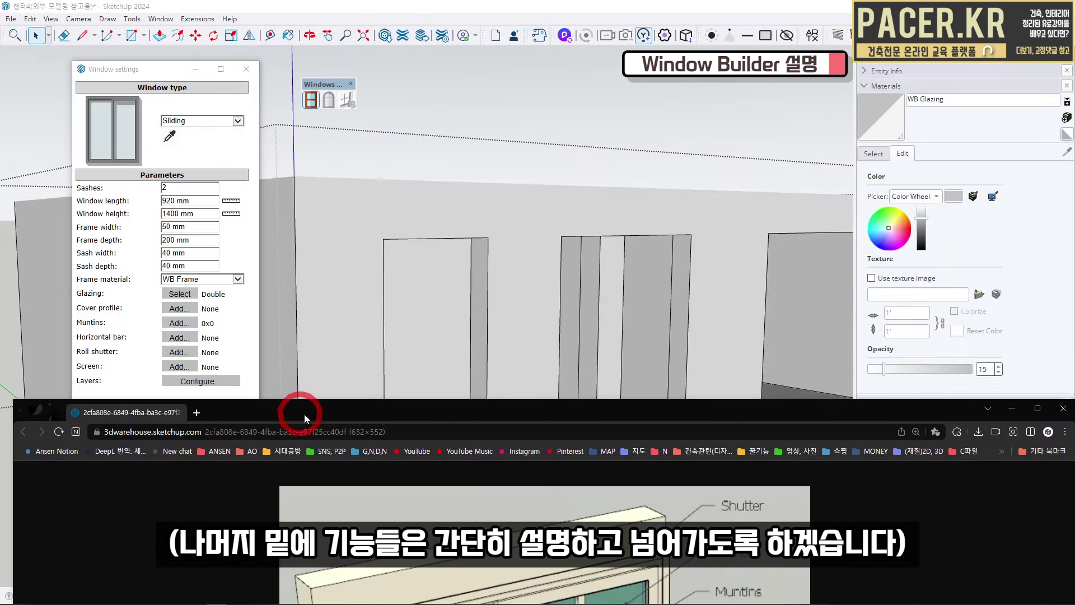
{"action": "mouse_move", "coordinate": [304, 414]}
{"action": "left_mouse_down"}
{"action": "mouse_move", "coordinate": [324, 363]}
{"action": "mouse_move", "coordinate": [359, 1]}
{"action": "left_mouse_up"}
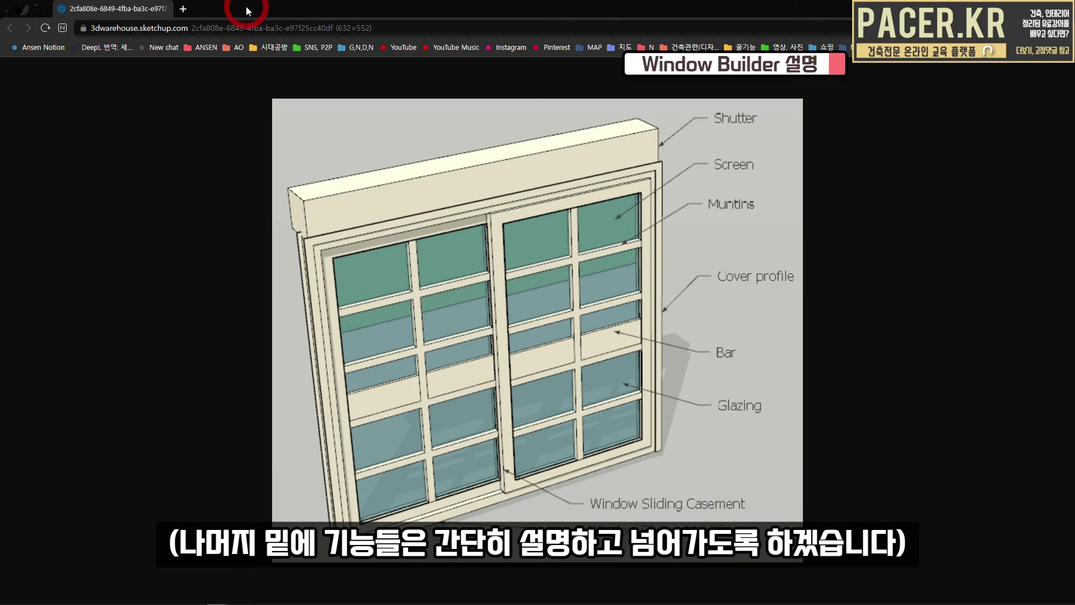
{"action": "left_click", "coordinate": [164, 8]}
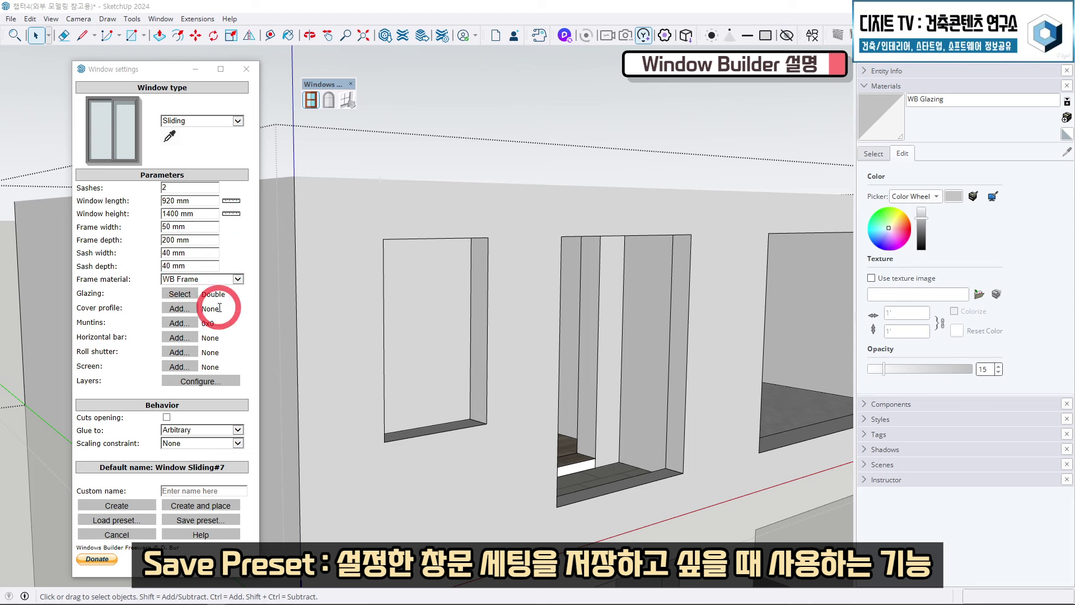
Step: Save the current window settings as a preset named 1 and open the saved presets for loading
{"action": "left_click", "coordinate": [218, 521]}
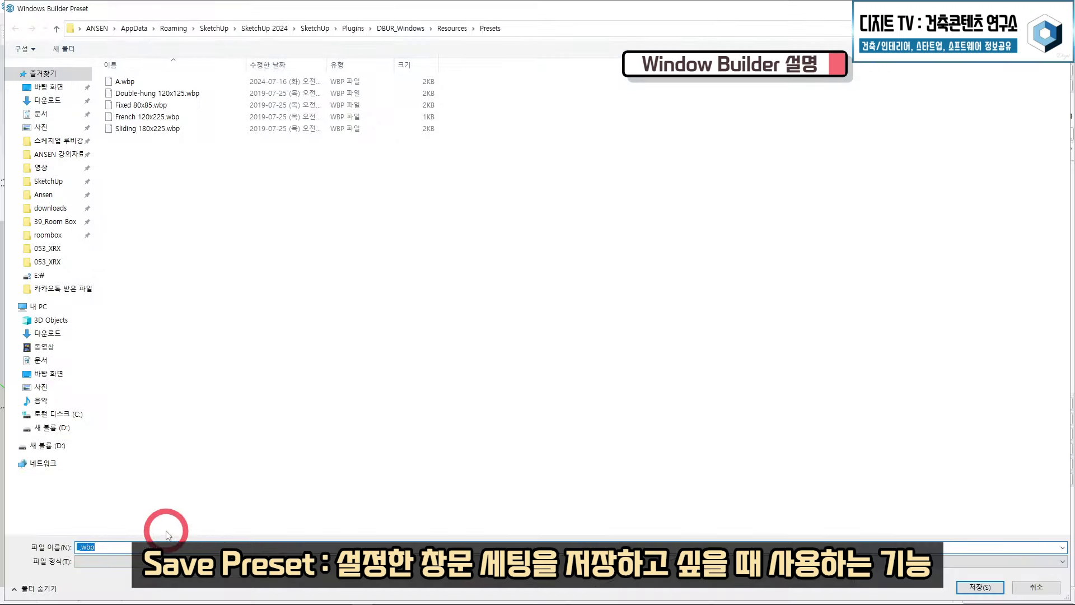
{"action": "type", "text": "1"}
{"action": "left_click", "coordinate": [980, 586]}
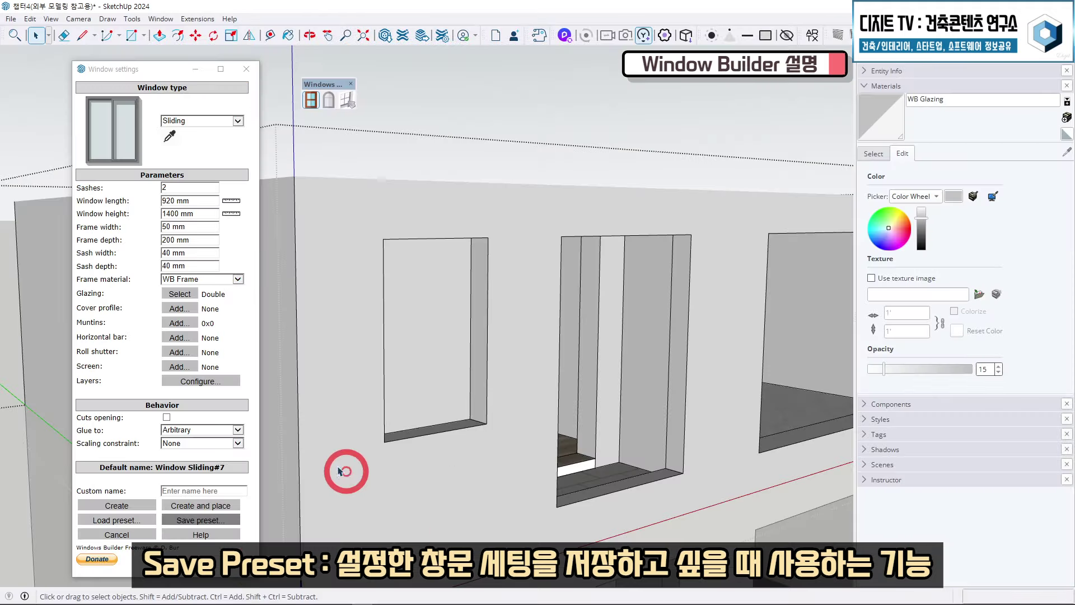
{"action": "left_click", "coordinate": [123, 520]}
{"action": "left_click", "coordinate": [160, 83]}
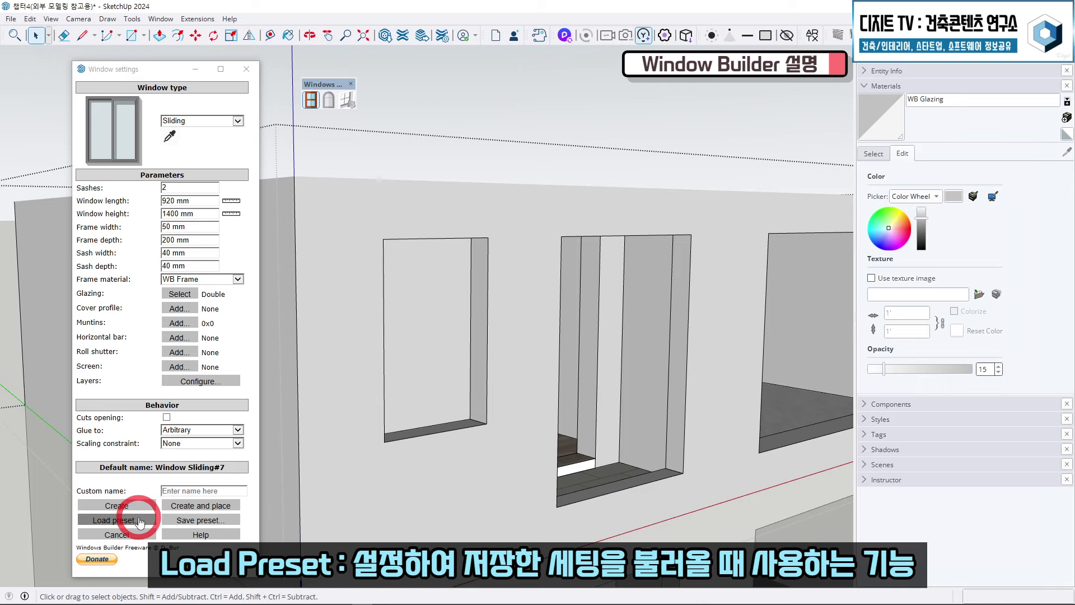
Step: Pick the small opening's top and side edges again for a window length of 920 mm and a height of 1400 mm
{"action": "left_click", "coordinate": [232, 201]}
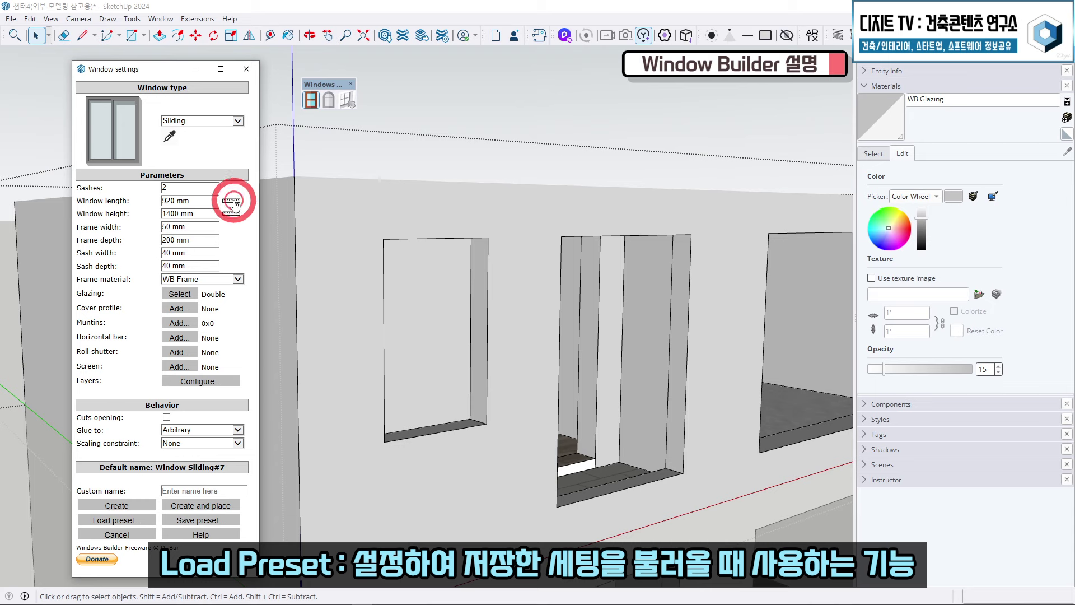
{"action": "left_click", "coordinate": [385, 240]}
{"action": "left_click", "coordinate": [485, 240]}
{"action": "left_click", "coordinate": [236, 215]}
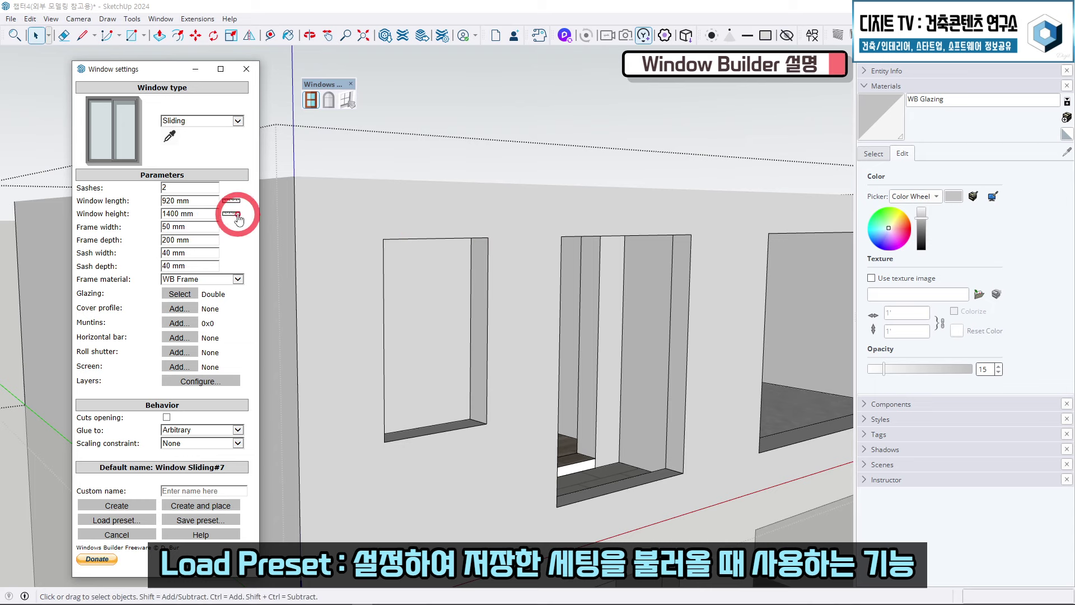
{"action": "left_click", "coordinate": [488, 237]}
{"action": "left_click", "coordinate": [487, 423]}
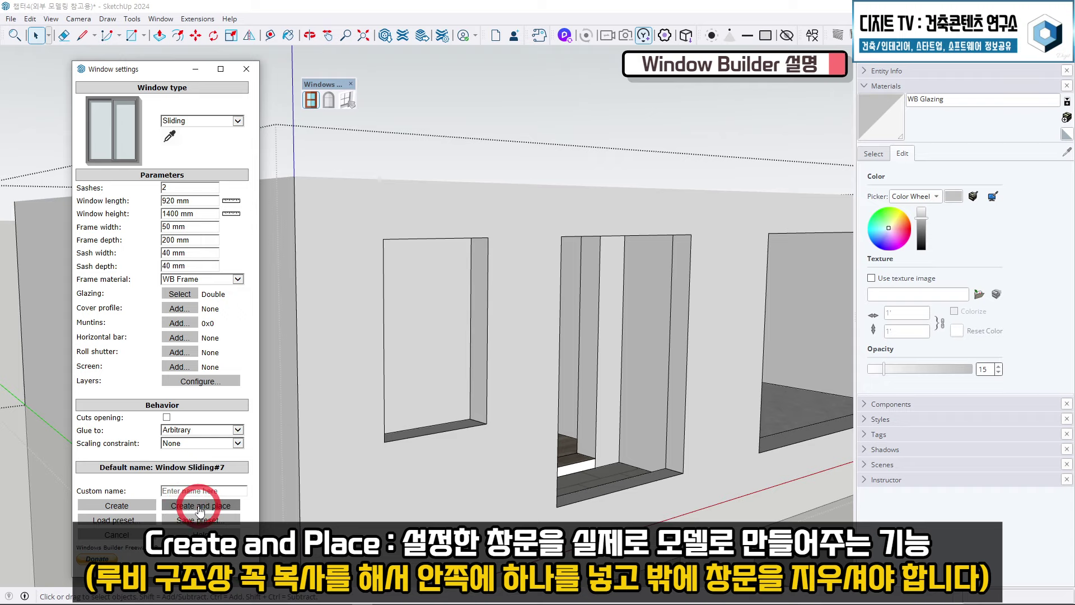
Step: Create the sliding window and place it at the lower outer corner of the small opening nearest the building's corner
{"action": "left_click", "coordinate": [200, 506]}
{"action": "scroll", "coordinate": [471, 450], "scroll_direction": "down", "scroll_amount": 3}
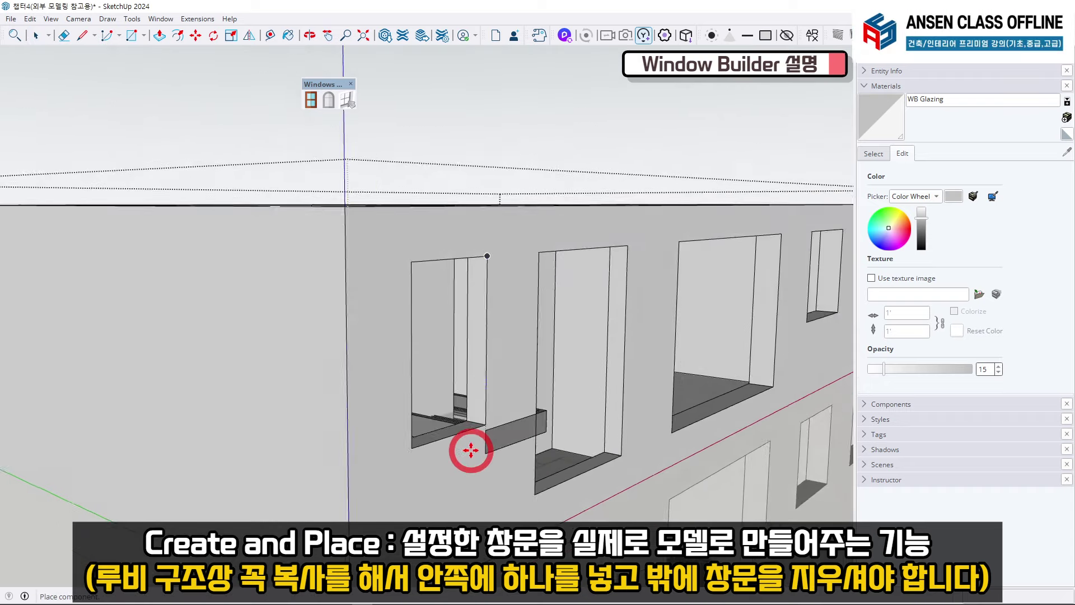
{"action": "scroll", "coordinate": [471, 451], "scroll_direction": "up", "scroll_amount": 2}
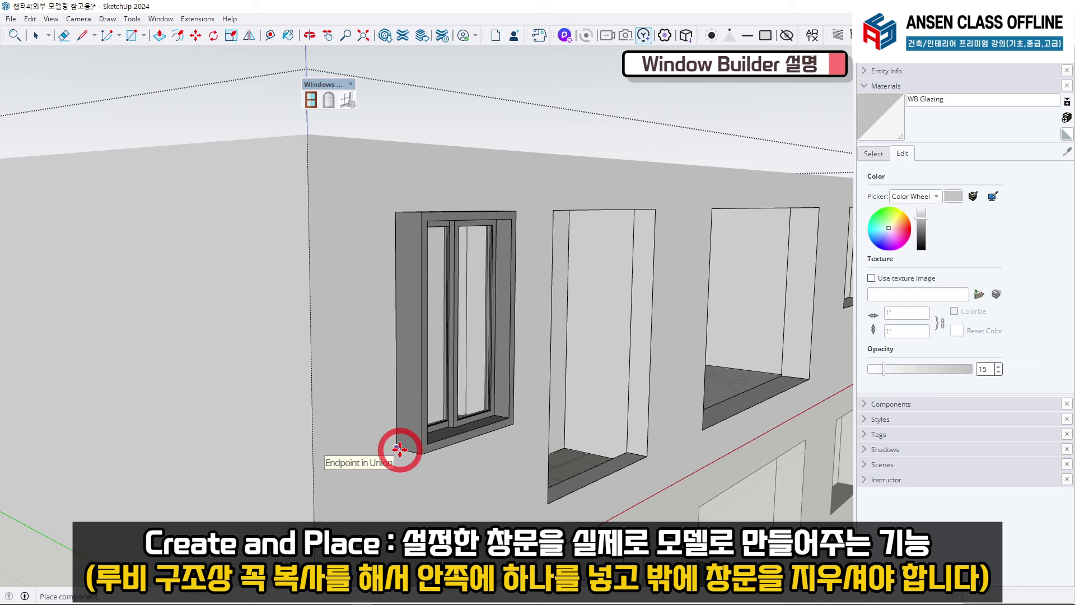
{"action": "left_click", "coordinate": [399, 449]}
{"action": "middle_click_drag", "start_coordinate": [456, 360], "coordinate": [413, 331]}
{"action": "key", "text": "space"}
Step: Copy the placed window inward by its frame depth into the small opening, and delete the protruding outer original
{"action": "scroll", "coordinate": [412, 331], "scroll_direction": "up", "scroll_amount": 4}
{"action": "key", "text": "m"}
{"action": "left_click", "coordinate": [447, 285]}
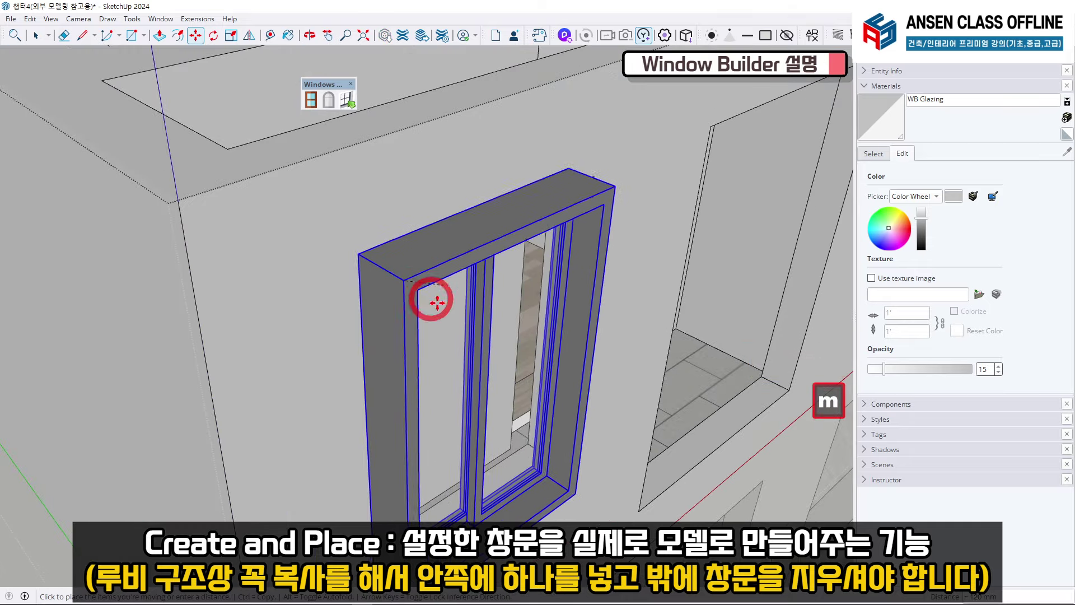
{"action": "key", "text": "space"}
{"action": "key", "text": "m"}
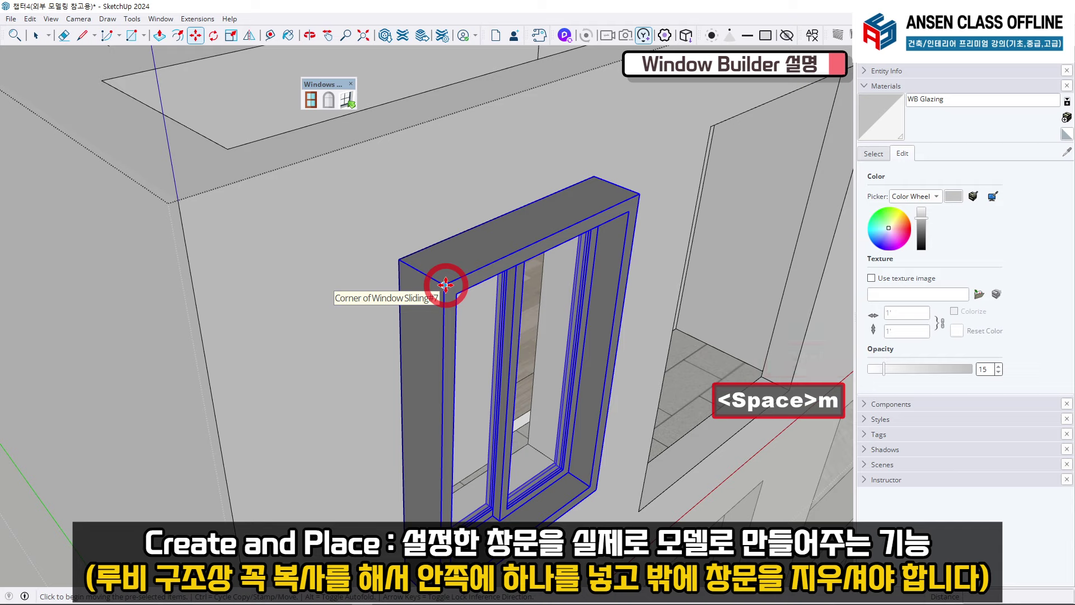
{"action": "left_click", "coordinate": [445, 285]}
{"action": "key", "text": "ctrl"}
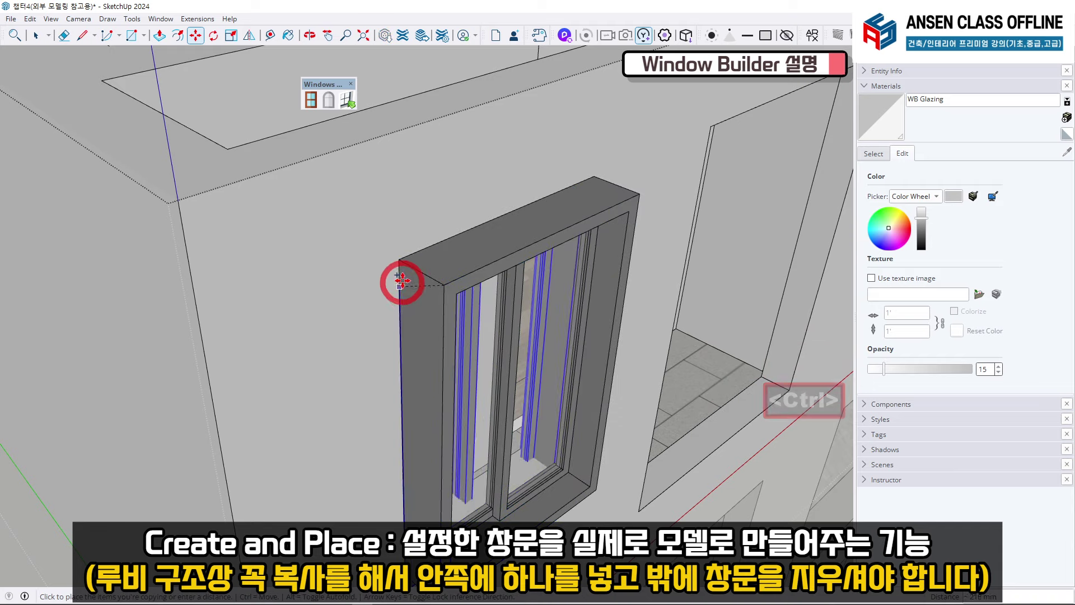
{"action": "left_click", "coordinate": [400, 260]}
{"action": "key", "text": "space"}
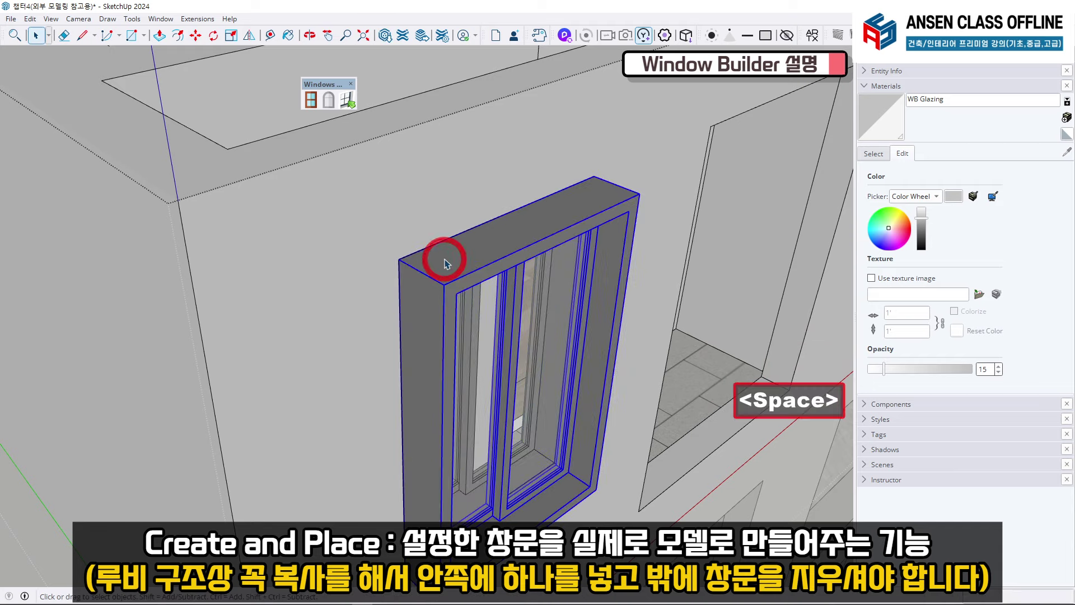
{"action": "key", "text": "Delete"}
Step: Set up a sliding window for the tall opening by picking its top and side edges for a 1620 mm length and 2200 mm height
{"action": "middle_click_drag", "start_coordinate": [473, 257], "coordinate": [391, 233]}
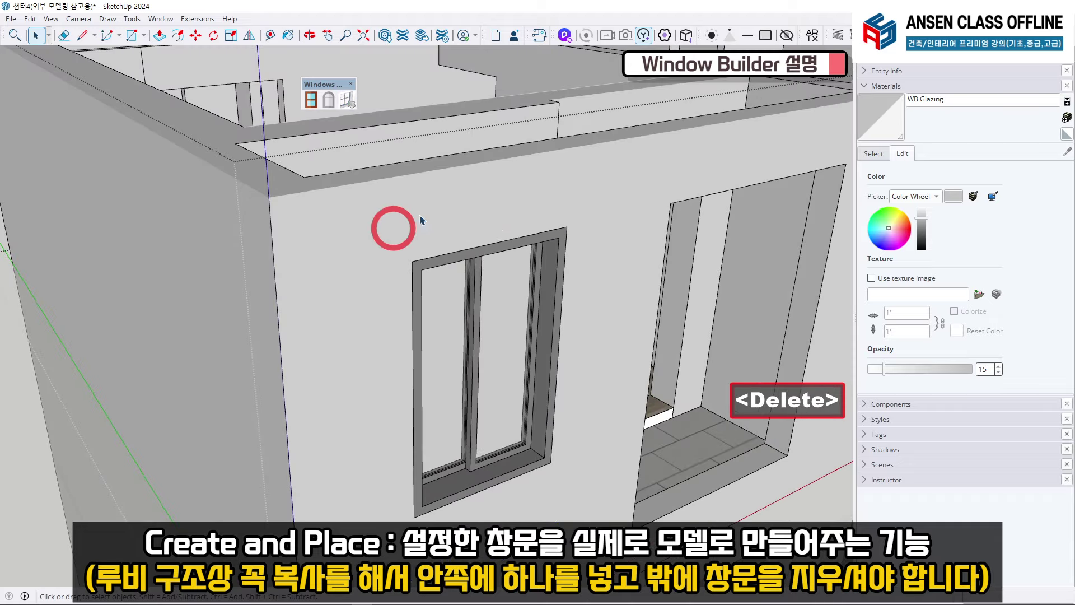
{"action": "key", "text": "shift"}
{"action": "middle_click_drag", "start_coordinate": [555, 439], "coordinate": [447, 283], "text": "shift"}
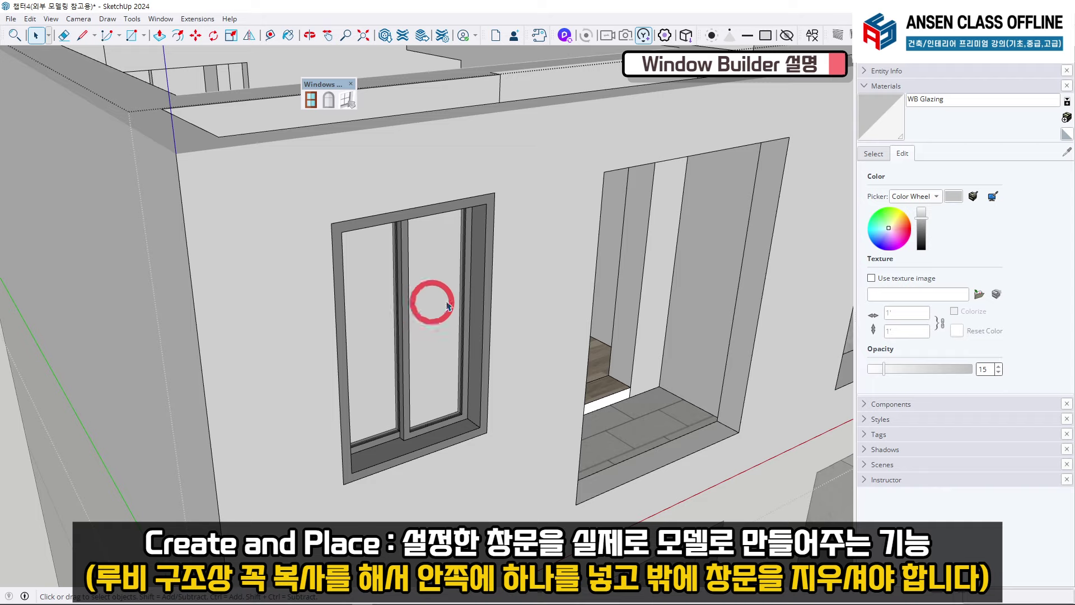
{"action": "scroll", "coordinate": [408, 308], "scroll_direction": "down", "scroll_amount": 3}
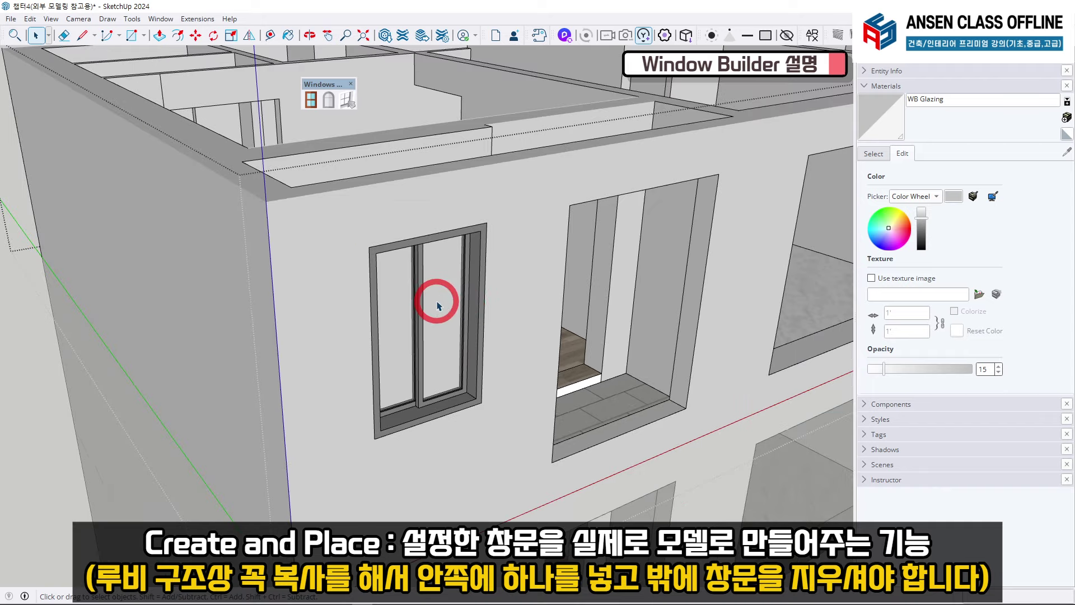
{"action": "middle_click_drag", "start_coordinate": [559, 348], "coordinate": [408, 348], "text": "shift"}
{"action": "scroll", "coordinate": [426, 358], "scroll_direction": "down", "scroll_amount": 3}
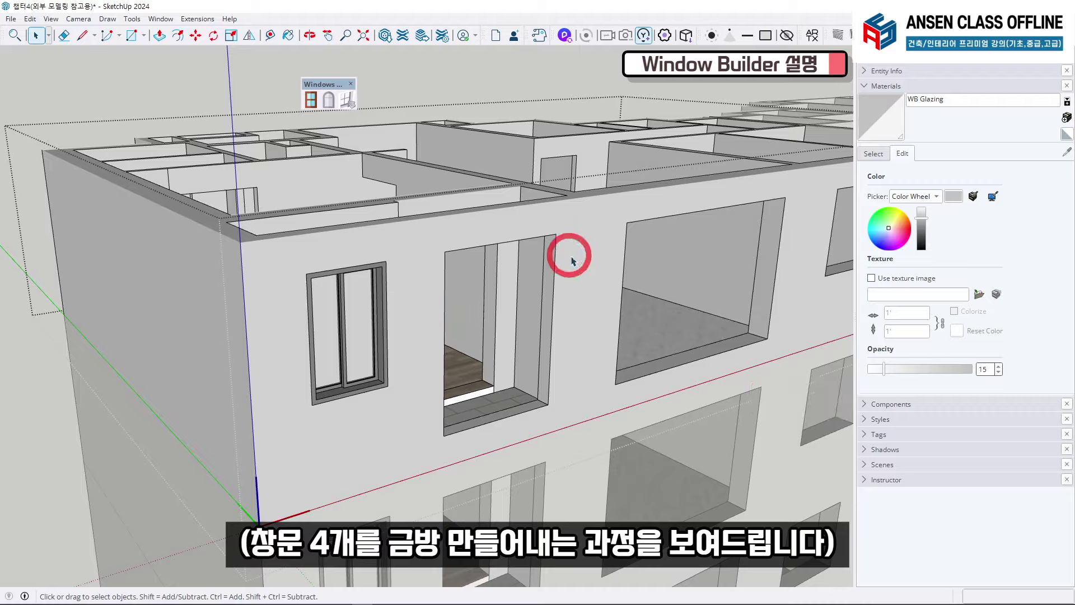
{"action": "scroll", "coordinate": [573, 261], "scroll_direction": "down", "scroll_amount": 2}
{"action": "middle_click_drag", "start_coordinate": [448, 308], "coordinate": [243, 349], "text": "shift"}
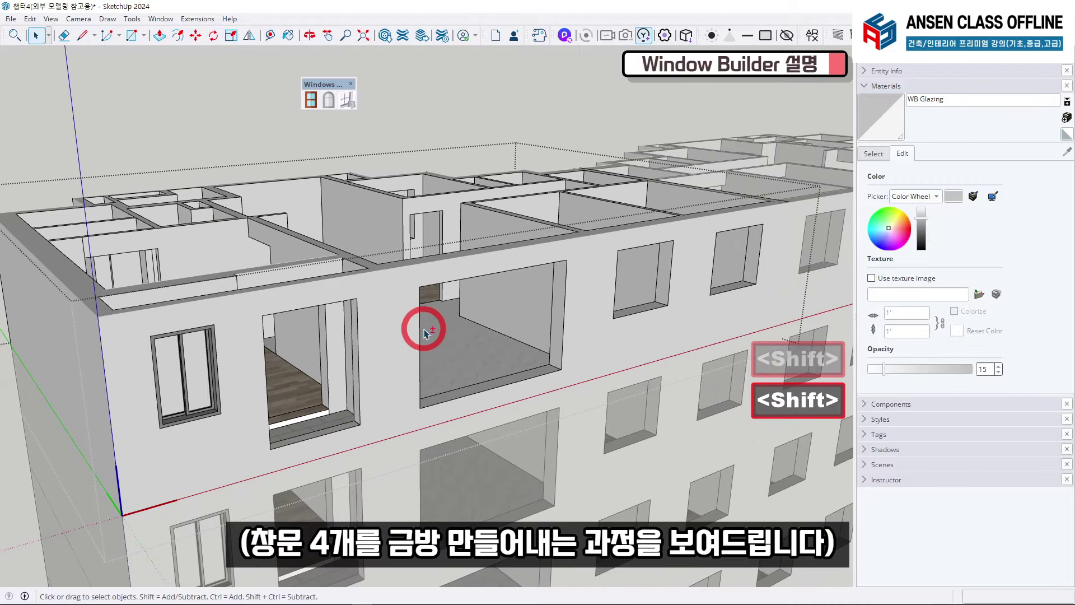
{"action": "middle_click_drag", "start_coordinate": [425, 329], "coordinate": [454, 325], "text": "shift"}
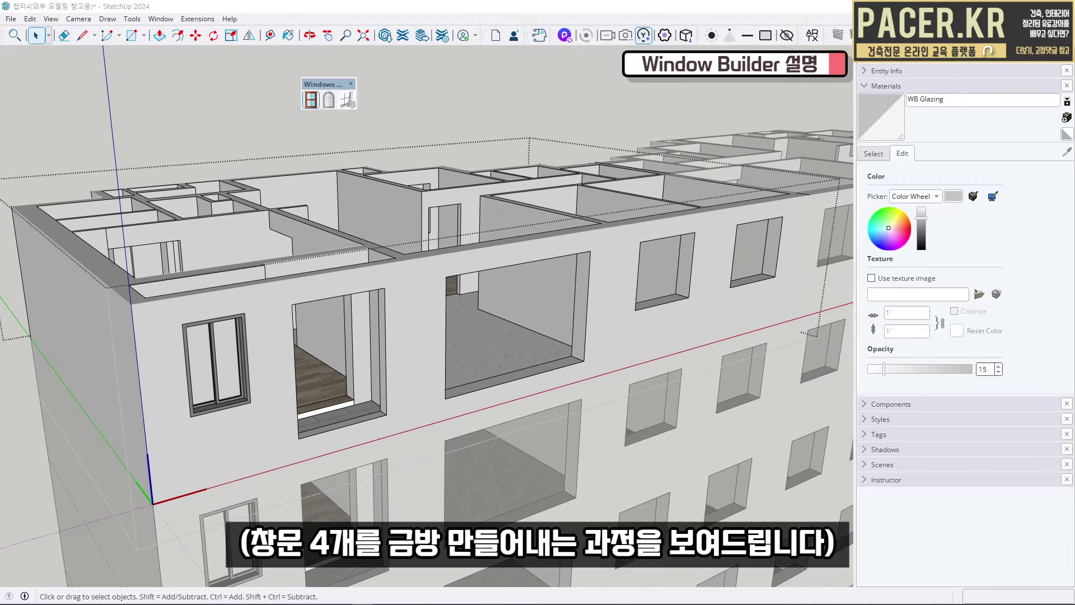
{"action": "left_click_drag", "start_coordinate": [200, 98], "coordinate": [170, 76]}
{"action": "left_click", "coordinate": [249, 206]}
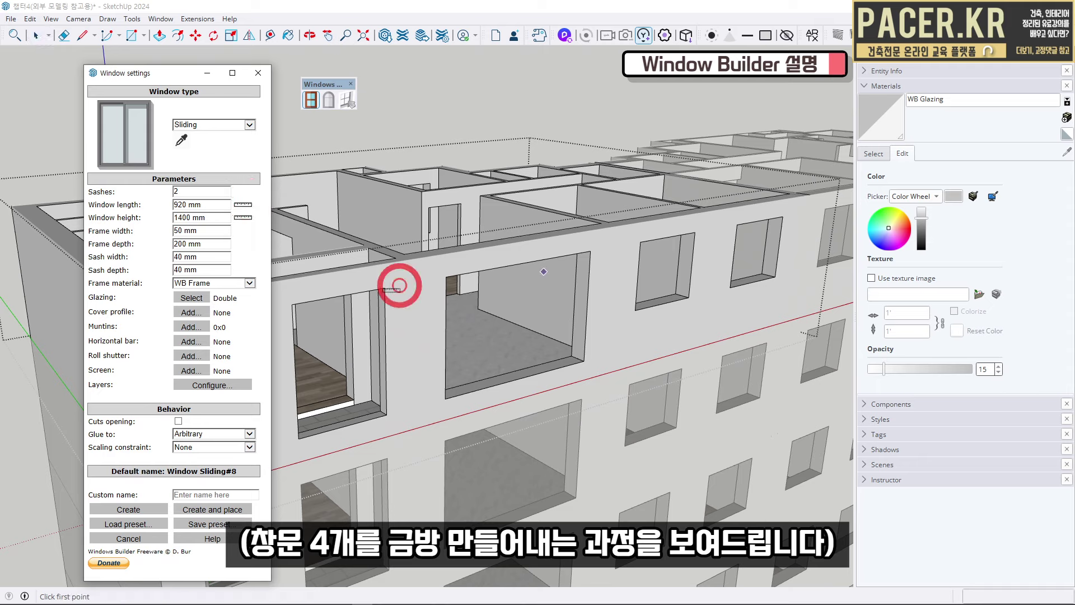
{"action": "left_click", "coordinate": [292, 305]}
{"action": "left_click", "coordinate": [384, 289]}
{"action": "left_click", "coordinate": [242, 217]}
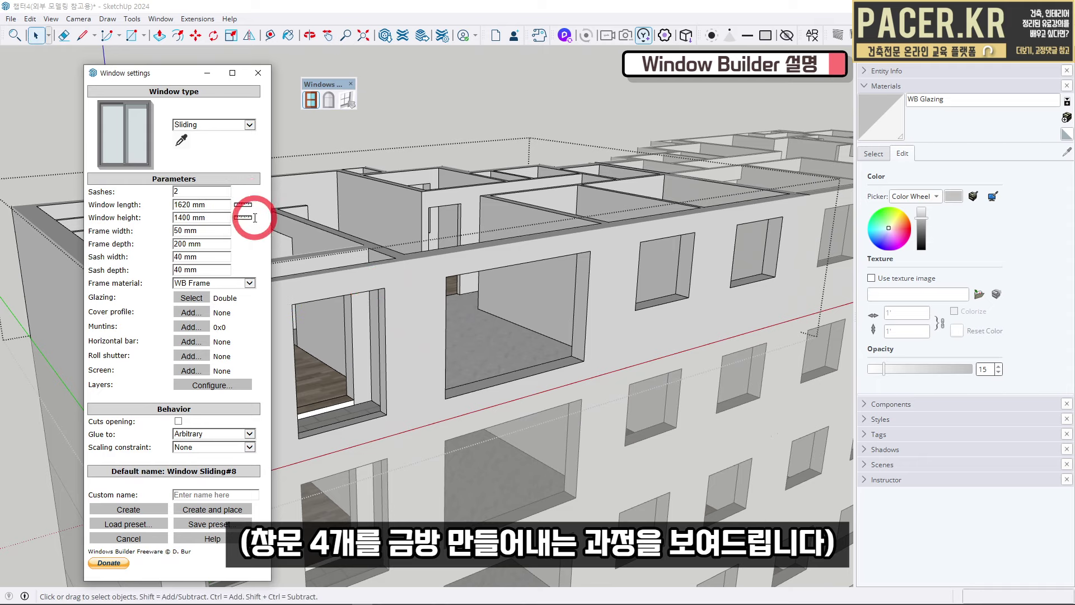
{"action": "left_click", "coordinate": [384, 288]}
{"action": "left_click", "coordinate": [387, 417]}
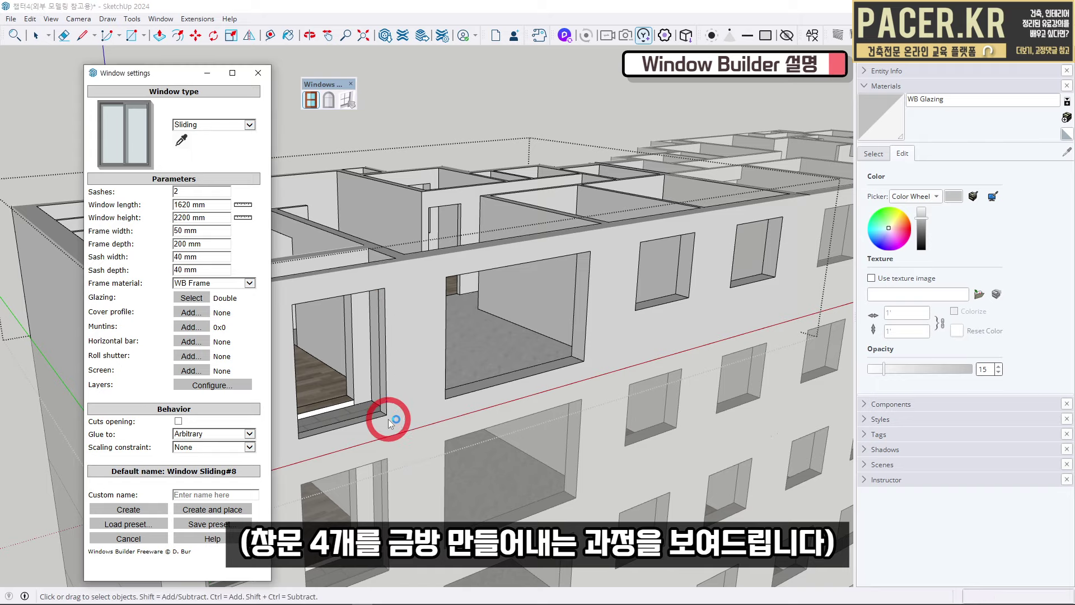
Step: Create the 1620 x 2200 mm sliding window and place it at the tall opening's lower outer corner nearest the small window
{"action": "left_click", "coordinate": [236, 507]}
{"action": "middle_click_drag", "start_coordinate": [360, 463], "coordinate": [530, 406], "text": "shift"}
{"action": "scroll", "coordinate": [531, 405], "scroll_direction": "up", "scroll_amount": 3}
{"action": "scroll", "coordinate": [530, 405], "scroll_direction": "up", "scroll_amount": 2}
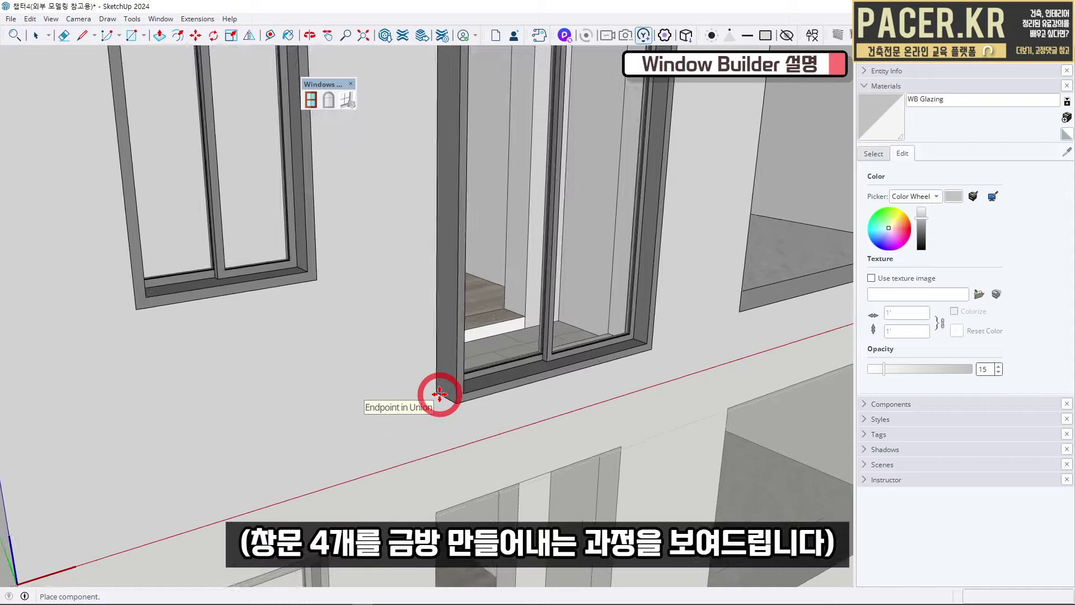
{"action": "left_click", "coordinate": [440, 393]}
{"action": "key", "text": "space"}
Step: Copy the tall window inward by its frame depth to sit flush in its opening, and delete the outer original
{"action": "middle_click_drag", "start_coordinate": [446, 377], "coordinate": [497, 304], "text": "shift"}
{"action": "key", "text": "space"}
{"action": "key", "text": "m"}
{"action": "key", "text": "ctrl"}
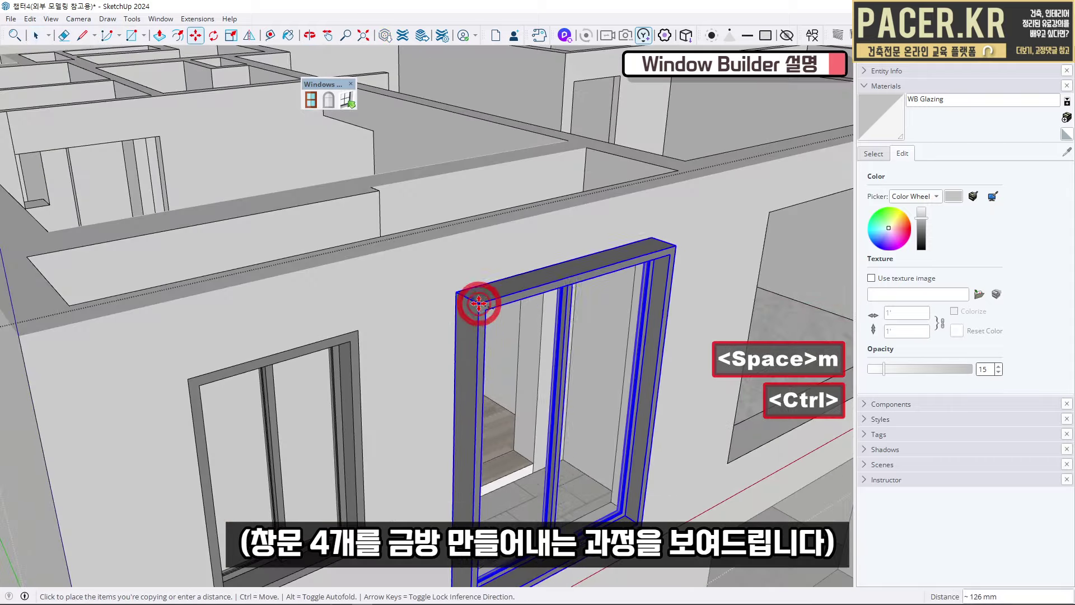
{"action": "key", "text": "space"}
{"action": "key", "text": "Delete"}
Step: Measure the bedroom-sized opening beyond the wide living-room opening to size a sliding window 1620 mm long and 1400 mm high
{"action": "scroll", "coordinate": [556, 336], "scroll_direction": "down", "scroll_amount": 3}
{"action": "scroll", "coordinate": [556, 336], "scroll_direction": "down", "scroll_amount": 3}
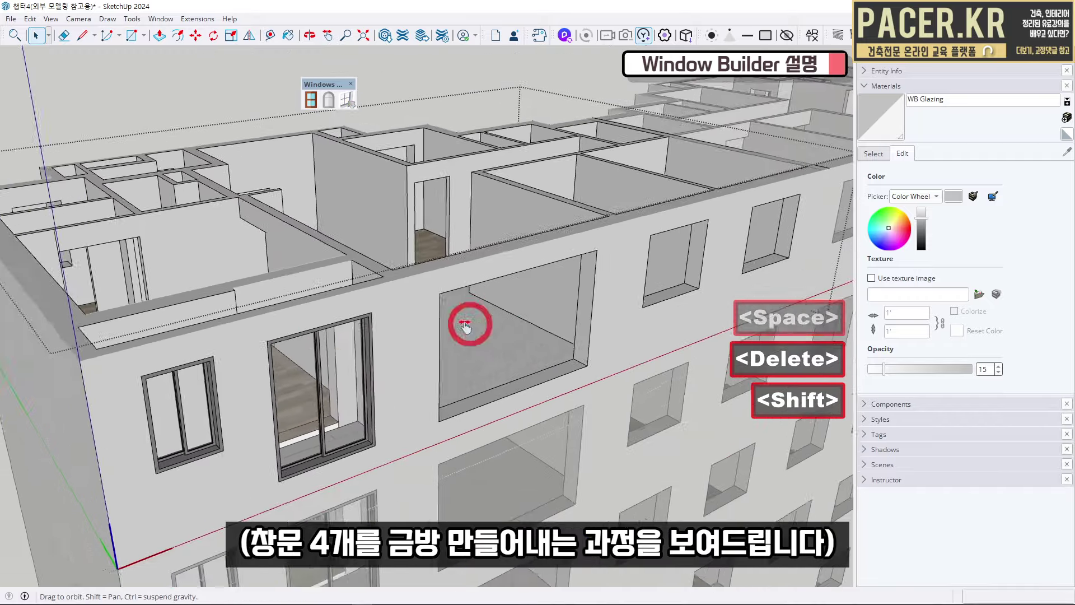
{"action": "mouse_move", "coordinate": [471, 314]}
{"action": "middle_mouse_down", "text": "shift"}
{"action": "mouse_move", "coordinate": [288, 311]}
{"action": "mouse_move", "coordinate": [456, 305]}
{"action": "middle_mouse_up", "text": "shift"}
{"action": "scroll", "coordinate": [456, 305], "scroll_direction": "up", "scroll_amount": 5}
{"action": "scroll", "coordinate": [484, 296], "scroll_direction": "down", "scroll_amount": 1}
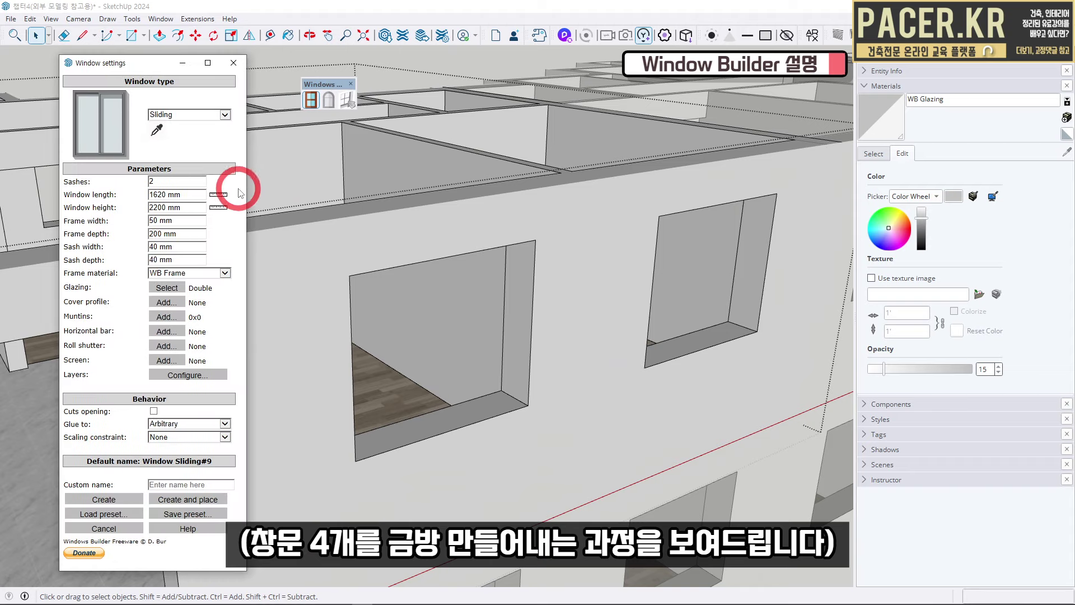
{"action": "left_click", "coordinate": [218, 196]}
{"action": "left_click", "coordinate": [349, 276]}
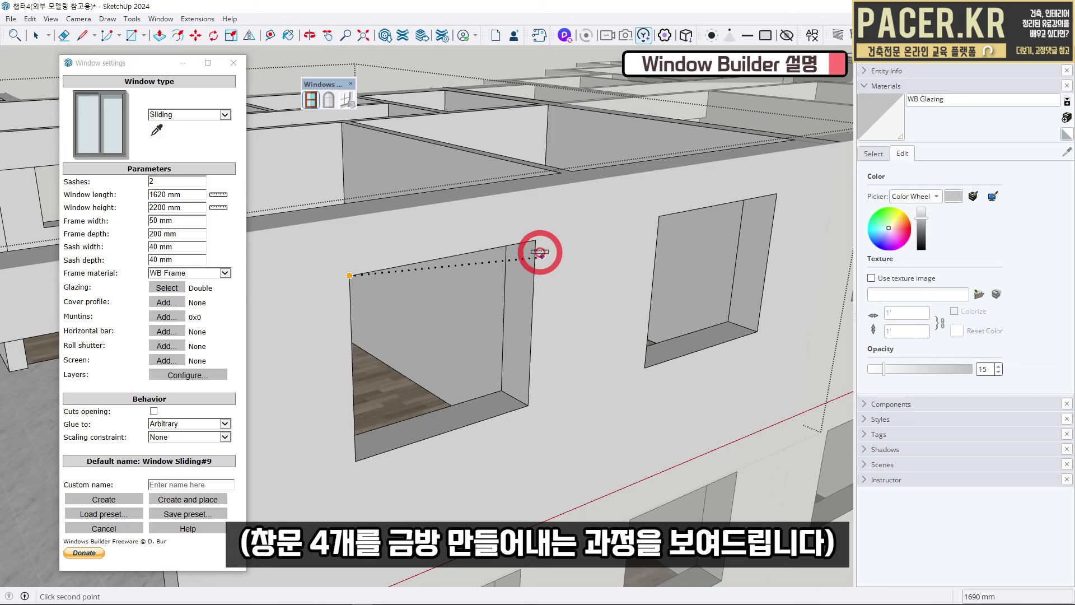
{"action": "left_click", "coordinate": [535, 239]}
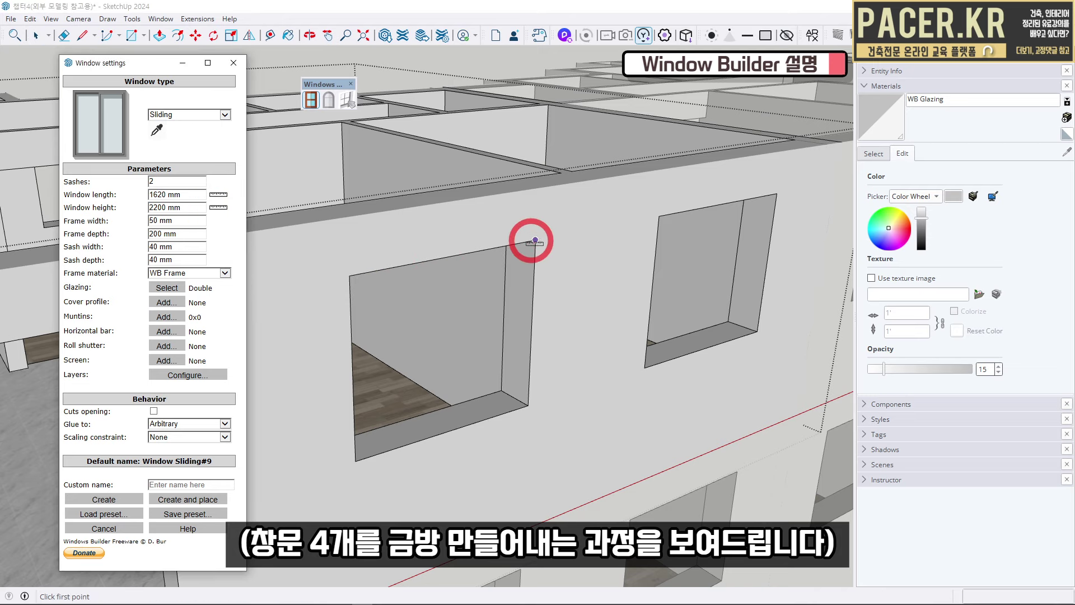
{"action": "left_click", "coordinate": [535, 239]}
{"action": "left_click", "coordinate": [524, 406]}
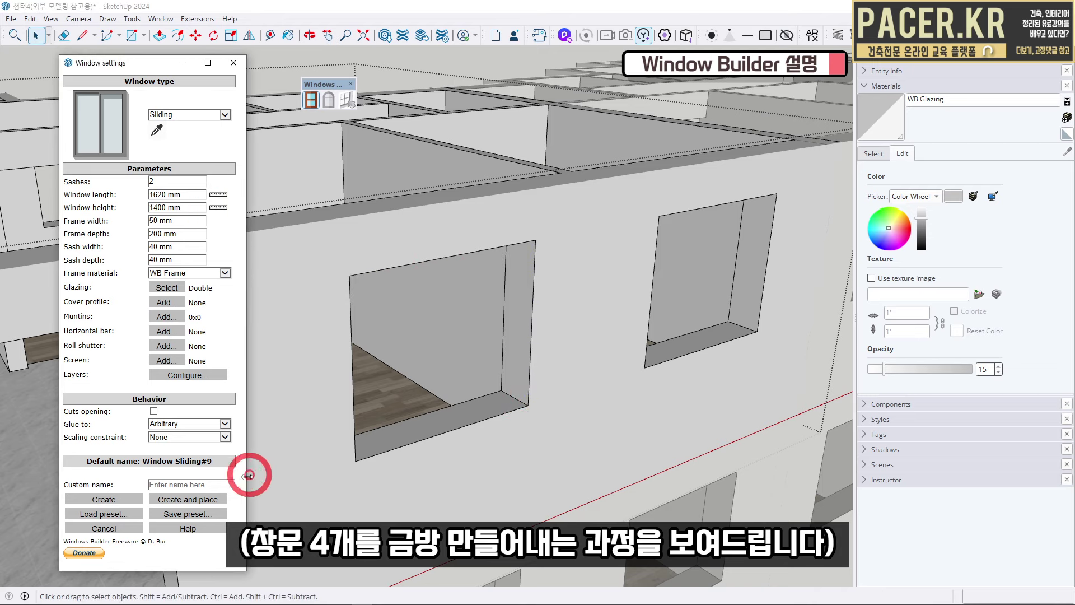
Step: Create the 1620 x 1400 mm sliding window and place it at the lower outer corner of the measured opening
{"action": "left_click", "coordinate": [214, 500]}
{"action": "middle_click_drag", "start_coordinate": [257, 468], "coordinate": [440, 408]}
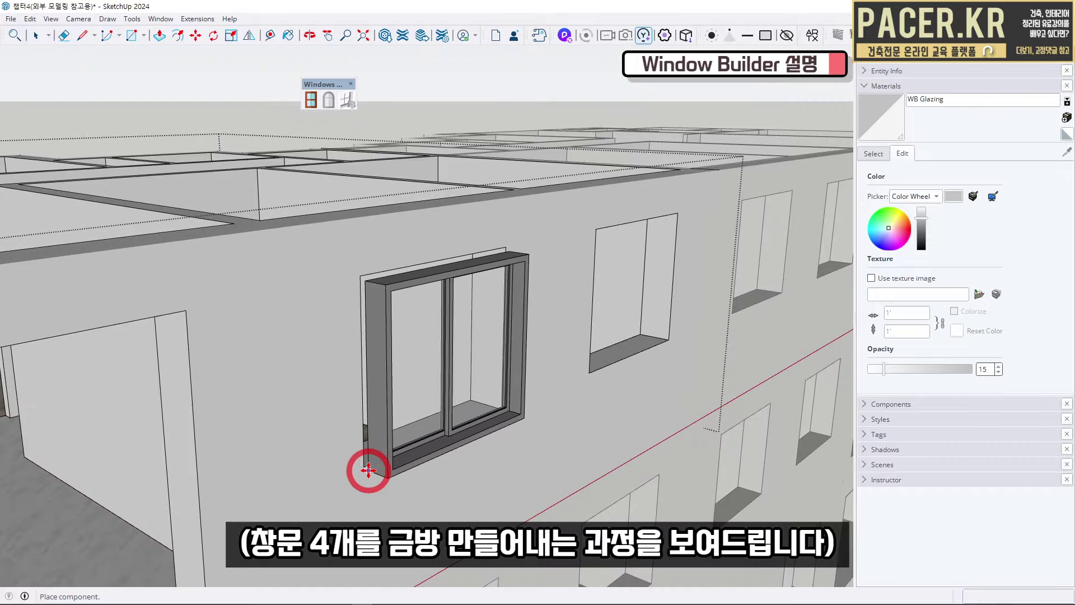
{"action": "left_click", "coordinate": [365, 464]}
{"action": "key", "text": "space"}
Step: Copy the 1620 x 1400 mm window inward by its frame depth into its opening, and delete the outer original
{"action": "key", "text": "m"}
{"action": "middle_click_drag", "start_coordinate": [391, 368], "coordinate": [383, 286]}
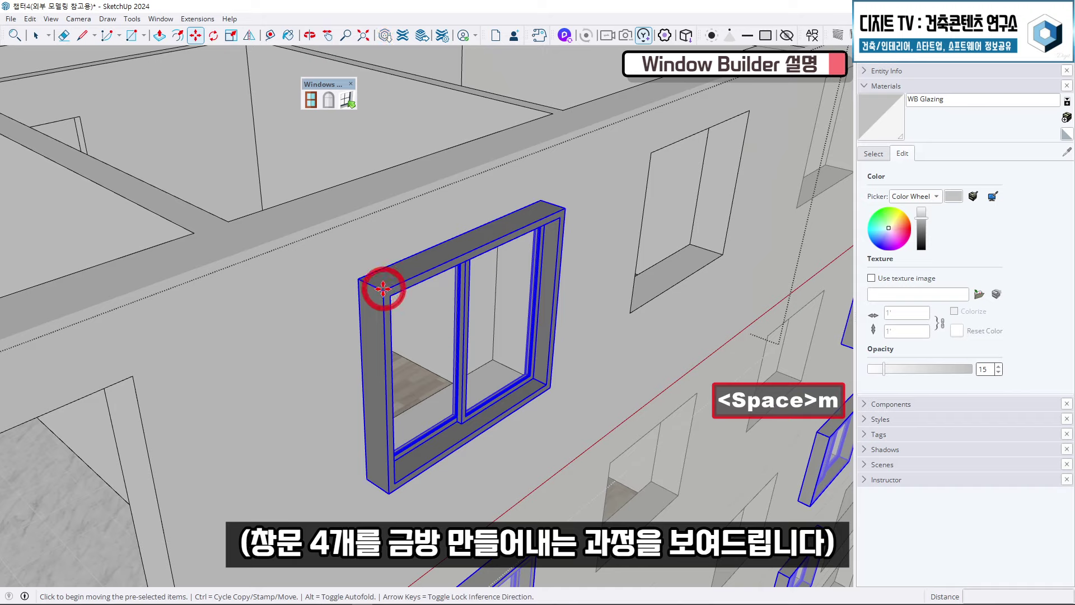
{"action": "key", "text": "ctrl"}
{"action": "left_click", "coordinate": [382, 288]}
{"action": "left_click", "coordinate": [366, 283]}
{"action": "key", "text": "space"}
{"action": "key", "text": "Delete"}
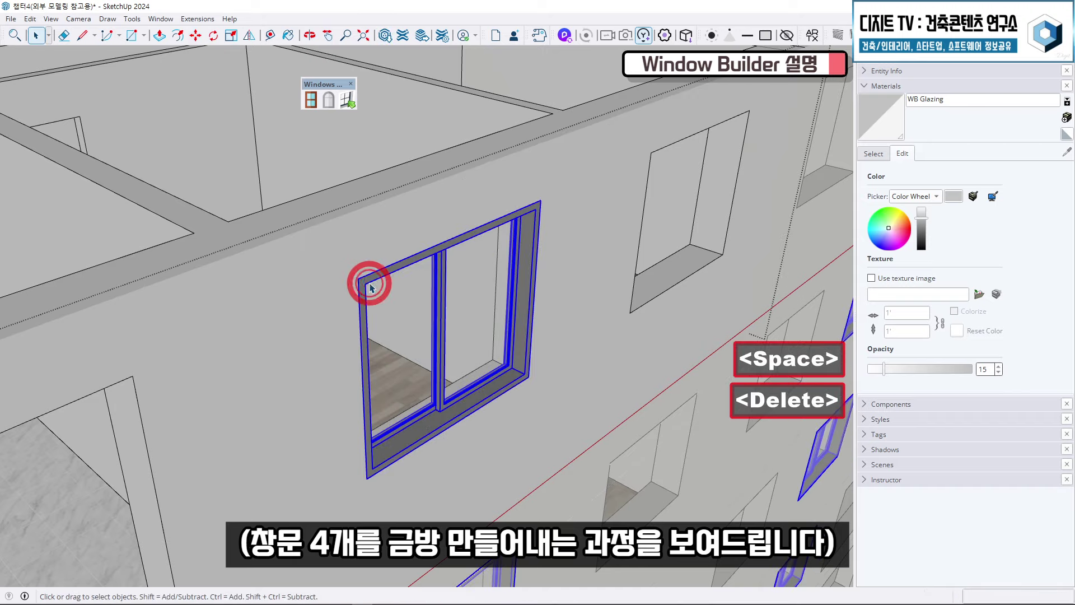
Step: Copy the finished 1620 x 1400 mm window along the facade into the neighbouring opening of the same size
{"action": "key", "text": "m"}
{"action": "key", "text": "ctrl"}
{"action": "left_click", "coordinate": [366, 283]}
{"action": "middle_click_drag", "start_coordinate": [396, 360], "coordinate": [300, 336]}
{"action": "scroll", "coordinate": [291, 355], "scroll_direction": "up", "scroll_amount": 3}
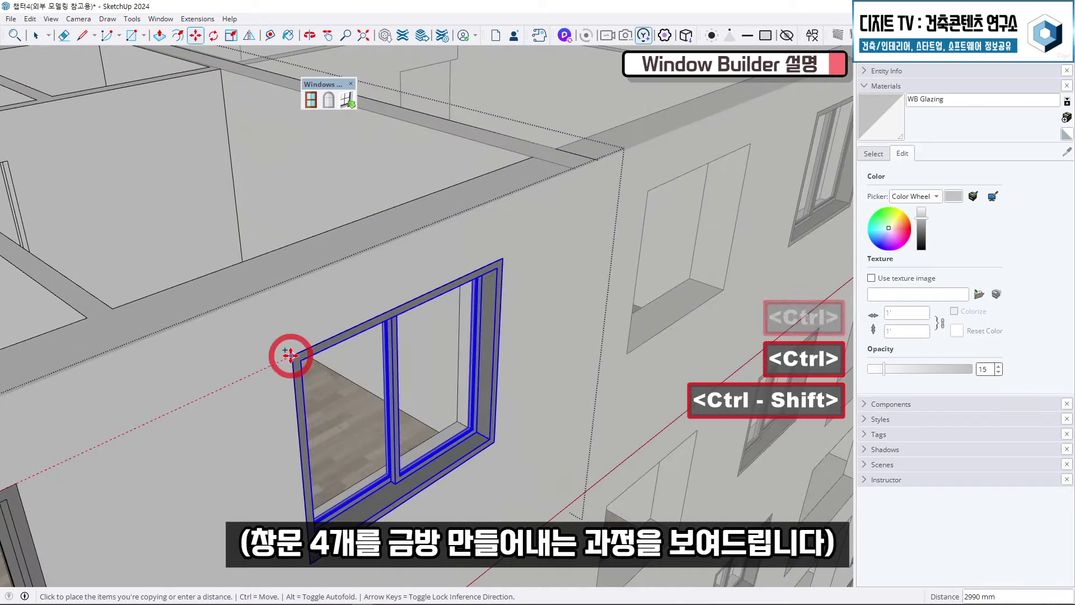
{"action": "key", "text": "space"}
Step: Examine the placed windows along the facade and the wide living-room opening that is still empty
{"action": "scroll", "coordinate": [413, 384], "scroll_direction": "down", "scroll_amount": 5}
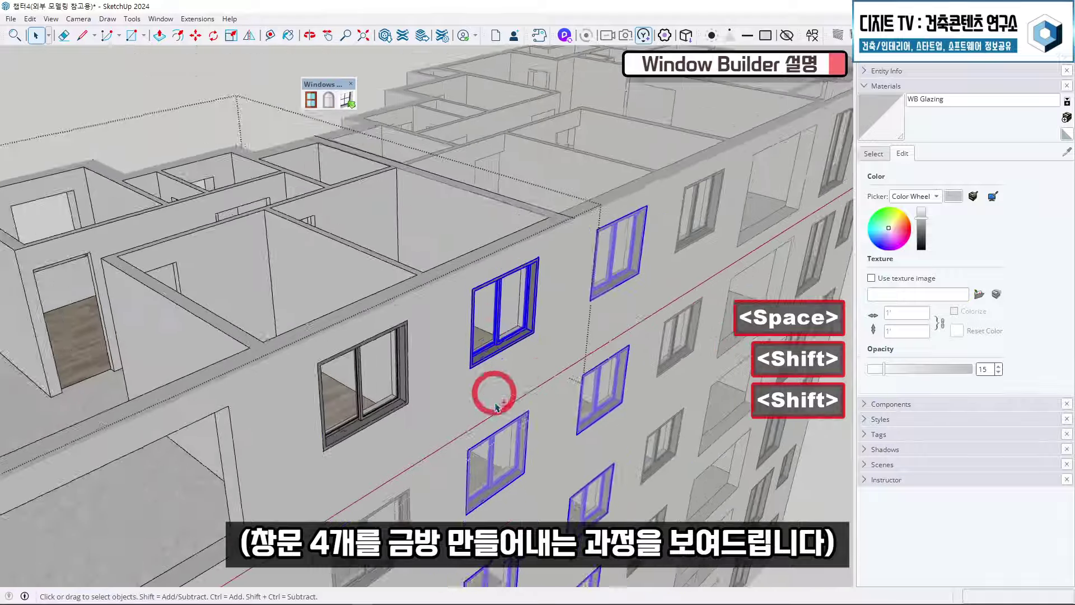
{"action": "left_click", "coordinate": [568, 376], "text": "shift"}
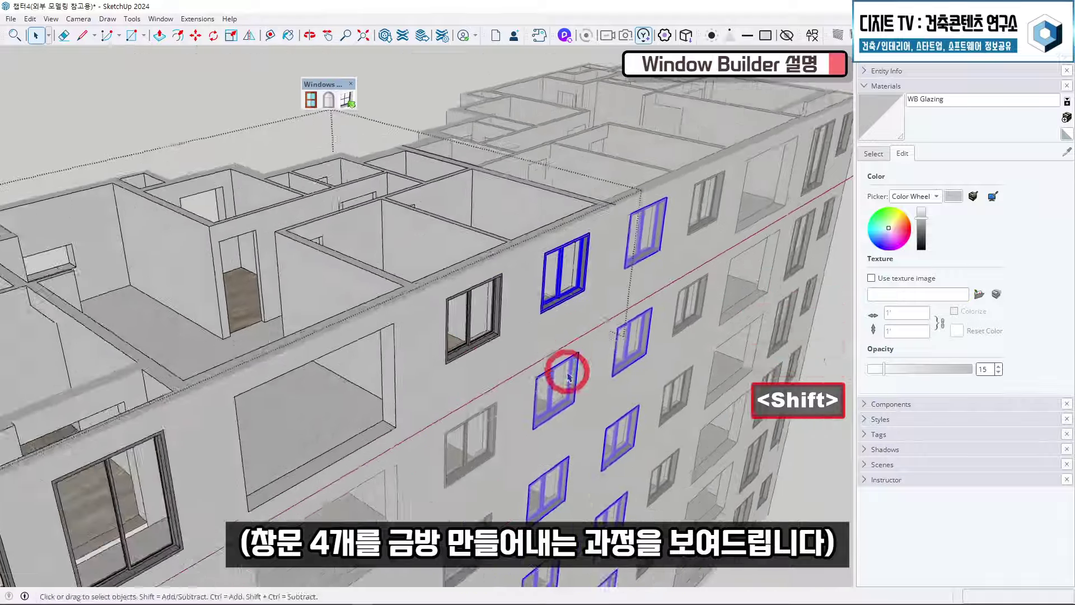
{"action": "middle_click_drag", "start_coordinate": [568, 376], "coordinate": [559, 377]}
{"action": "scroll", "coordinate": [623, 288], "scroll_direction": "up", "scroll_amount": 4}
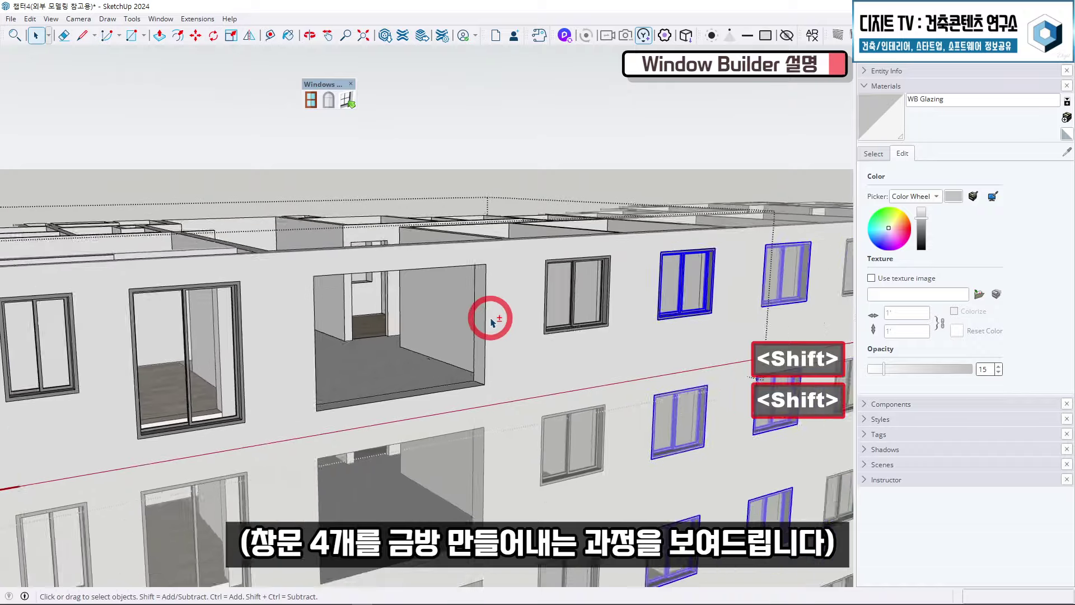
{"action": "scroll", "coordinate": [490, 323], "scroll_direction": "down", "scroll_amount": 3}
{"action": "middle_click_drag", "start_coordinate": [540, 312], "coordinate": [291, 321]}
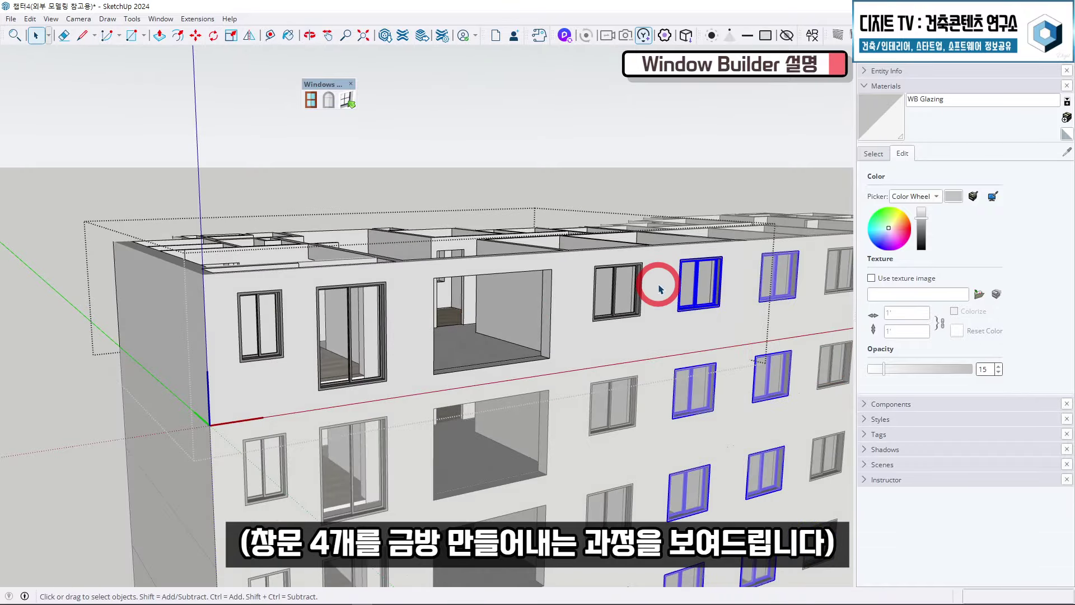
{"action": "scroll", "coordinate": [492, 307], "scroll_direction": "up", "scroll_amount": 5}
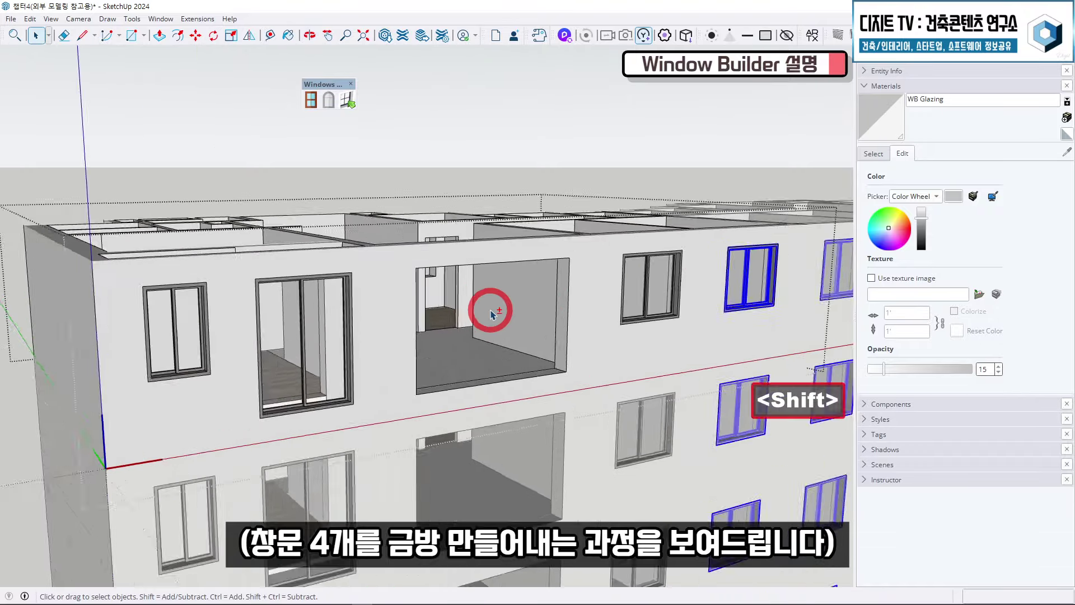
{"action": "middle_click_drag", "start_coordinate": [643, 278], "coordinate": [482, 211]}
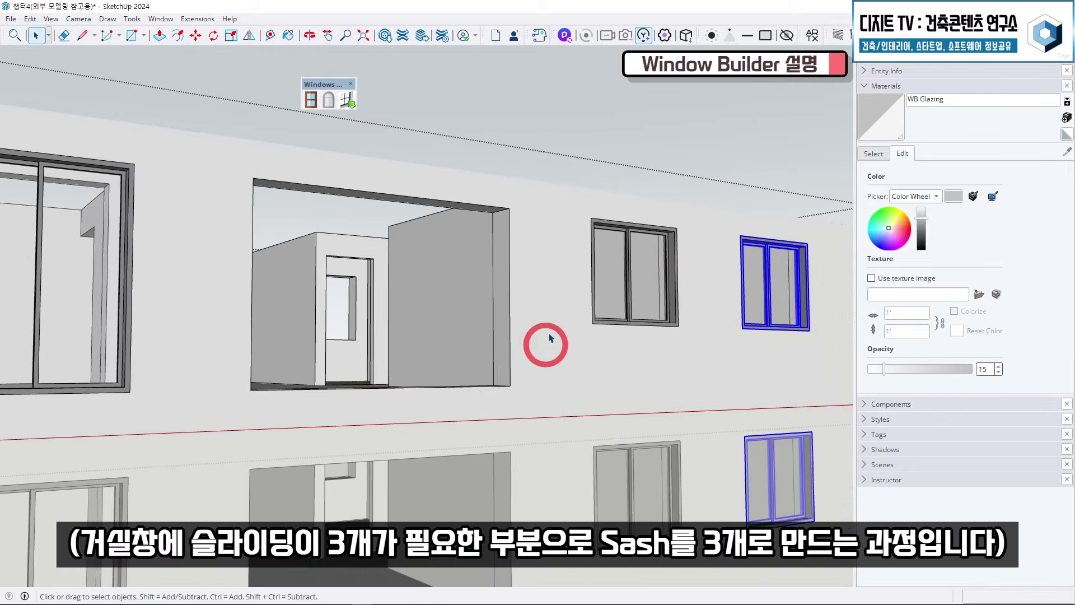
{"action": "middle_click_drag", "start_coordinate": [395, 233], "coordinate": [336, 264], "text": "shift"}
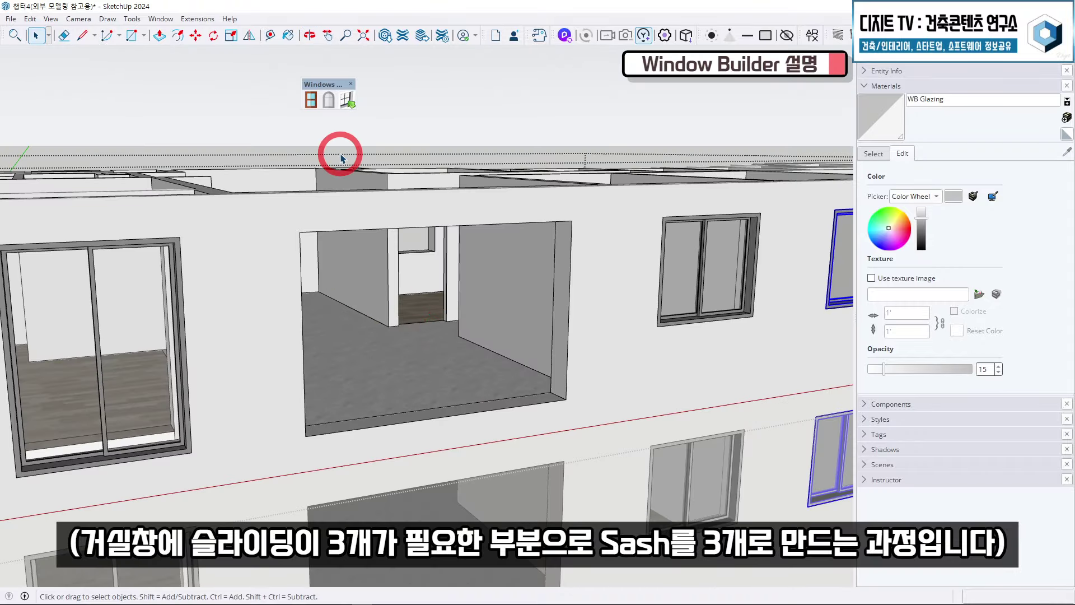
Step: Configure a sliding window with 3 sashes for the living-room opening, picking its edges for a 3320 mm length and 2200 mm height
{"action": "left_click", "coordinate": [311, 100]}
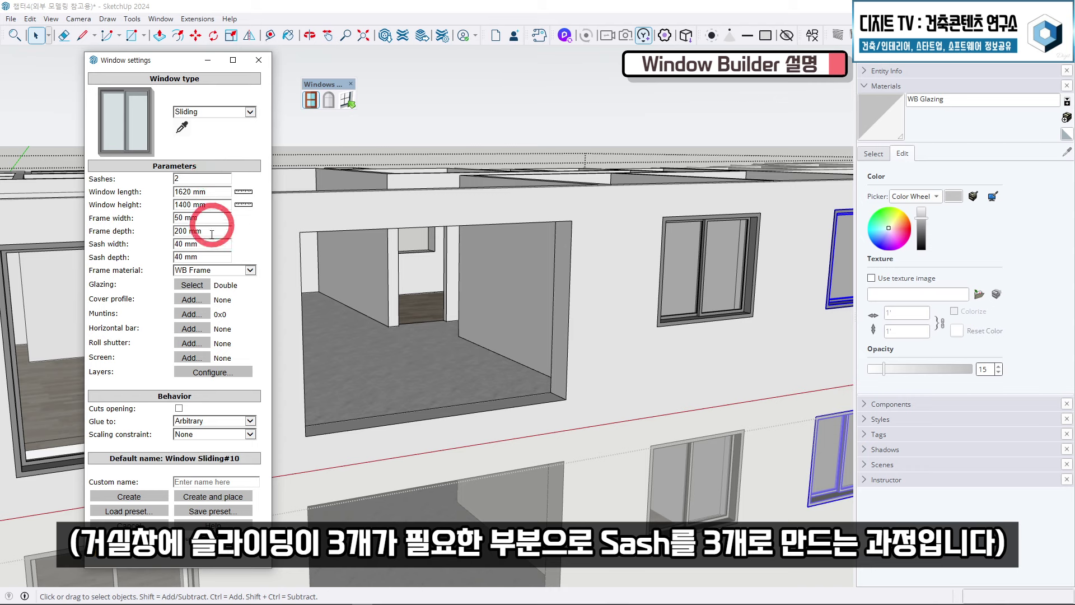
{"action": "type", "text": "3"}
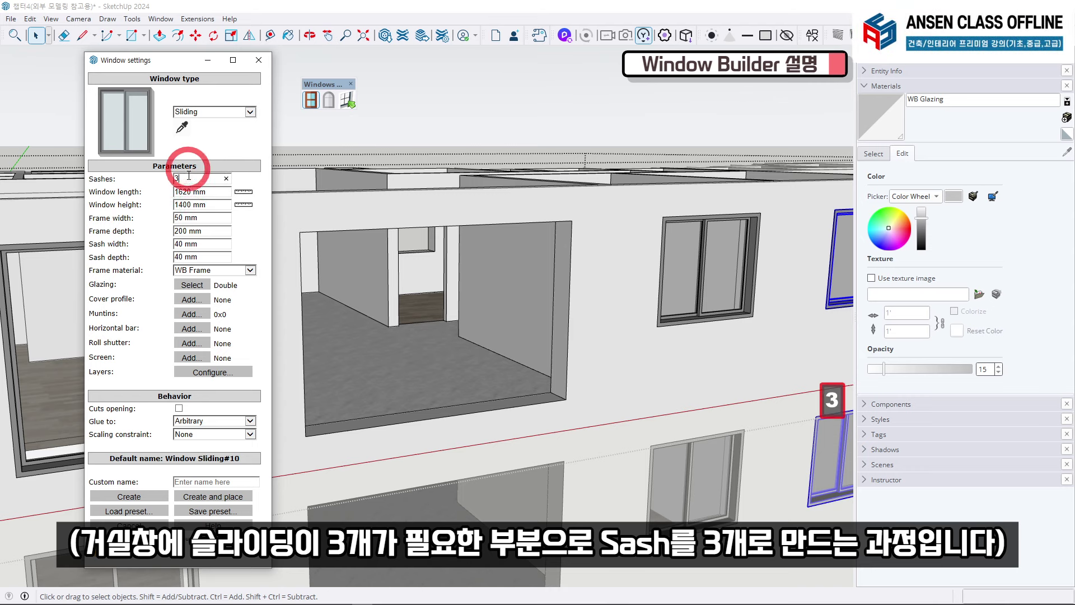
{"action": "left_click", "coordinate": [300, 232]}
{"action": "left_click", "coordinate": [573, 223]}
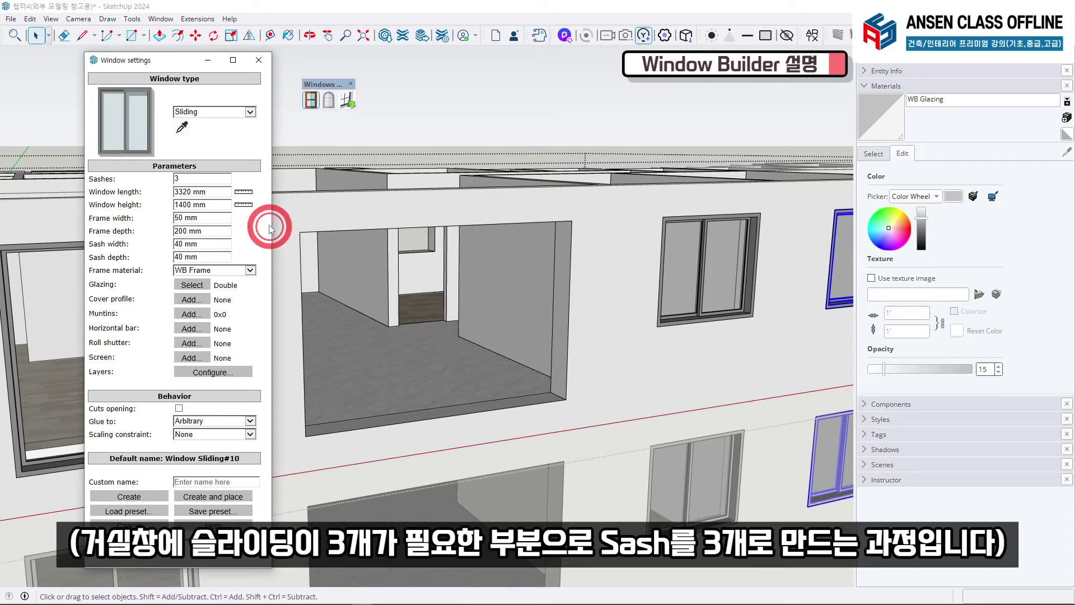
{"action": "left_click", "coordinate": [244, 205]}
{"action": "left_click", "coordinate": [571, 221]}
{"action": "left_click", "coordinate": [447, 419]}
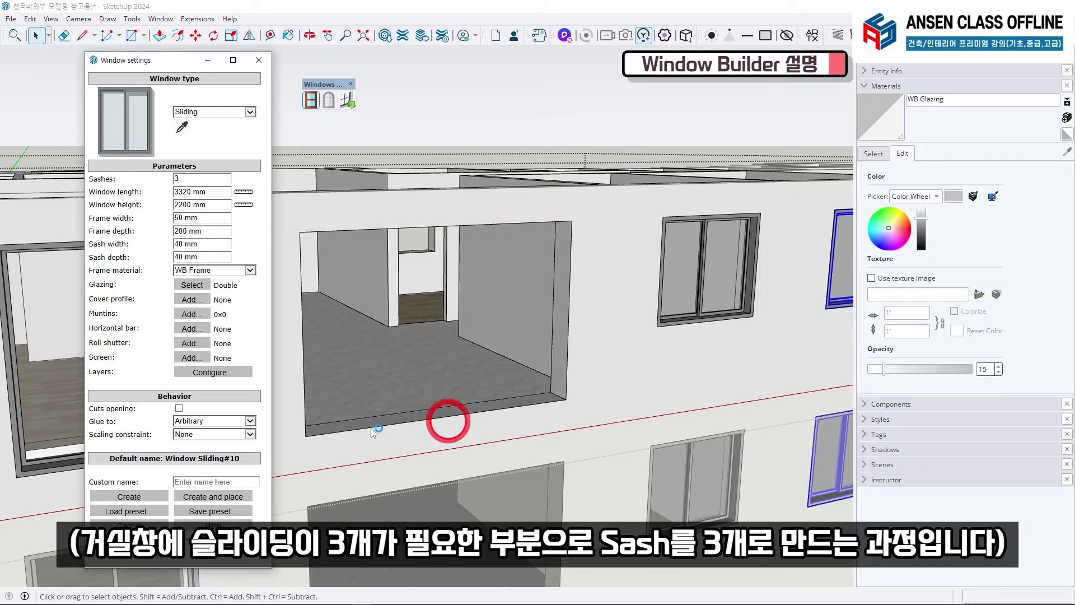
Step: Generate the three-sash 3320 x 2200 mm window and place it at the lower corner of the living-room opening
{"action": "left_click", "coordinate": [215, 496]}
{"action": "scroll", "coordinate": [426, 437], "scroll_direction": "up", "scroll_amount": 5}
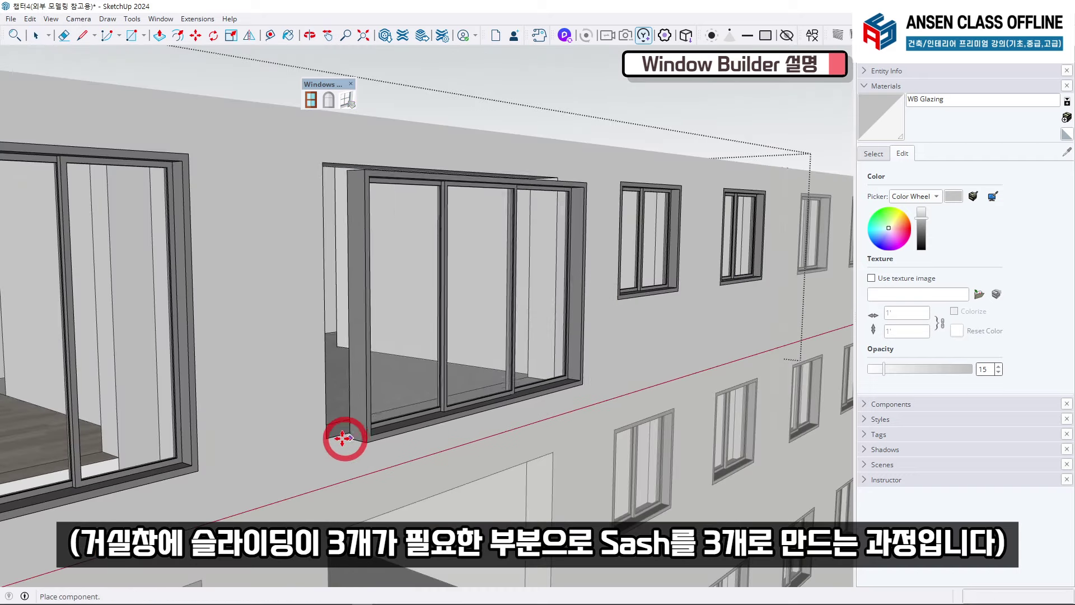
{"action": "left_click", "coordinate": [324, 439]}
{"action": "key", "text": "space"}
Step: Copy the three-sash window inward by its frame depth into the living-room opening, and delete the outer original
{"action": "middle_click_drag", "start_coordinate": [427, 338], "coordinate": [457, 312]}
{"action": "key", "text": "space"}
{"action": "key", "text": "m"}
{"action": "key", "text": "ctrl"}
{"action": "key", "text": "space"}
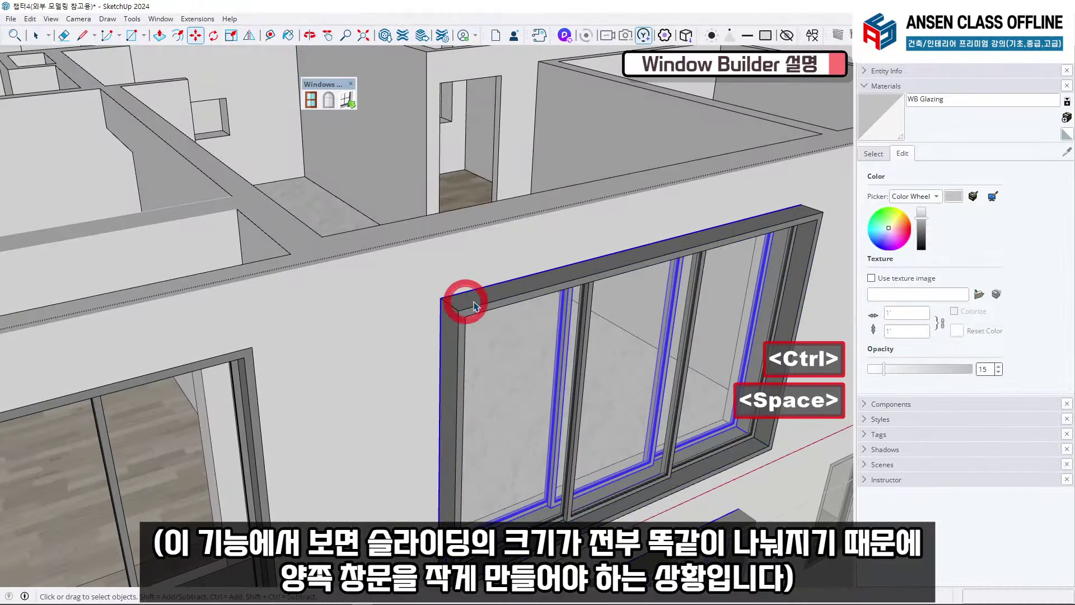
{"action": "key", "text": "Delete"}
{"action": "middle_click_drag", "start_coordinate": [564, 341], "coordinate": [380, 337]}
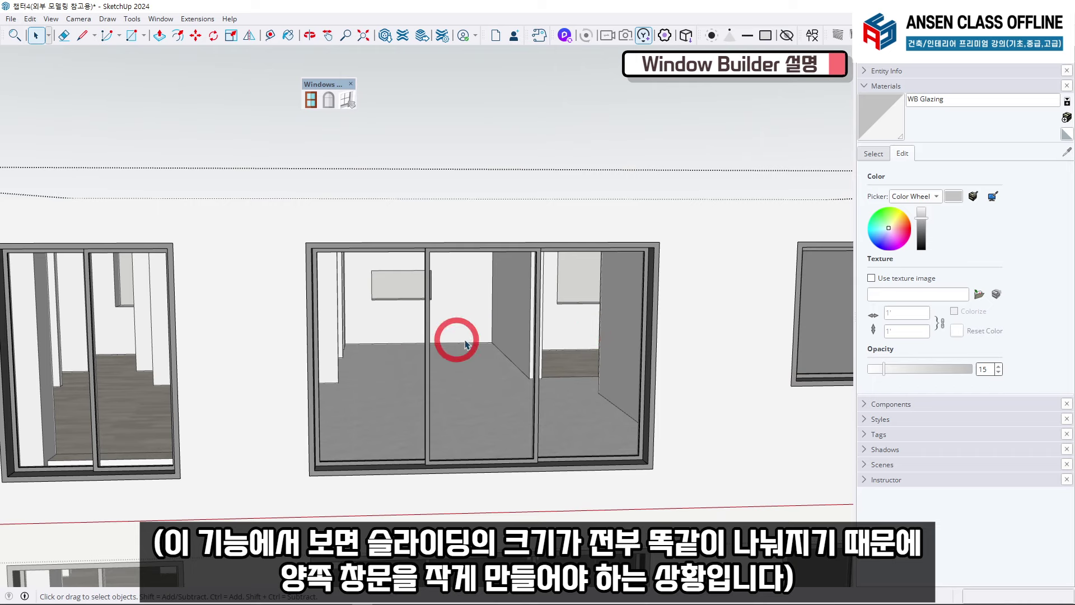
Step: Measure the width of one outer sash of the living-room window, from its inner stile to the frame
{"action": "scroll", "coordinate": [471, 386], "scroll_direction": "up", "scroll_amount": 1}
{"action": "scroll", "coordinate": [422, 275], "scroll_direction": "up", "scroll_amount": 3}
{"action": "middle_click_drag", "start_coordinate": [472, 386], "coordinate": [263, 249]}
{"action": "key", "text": "t"}
{"action": "left_click", "coordinate": [428, 246]}
{"action": "scroll", "coordinate": [256, 248], "scroll_direction": "up", "scroll_amount": 2}
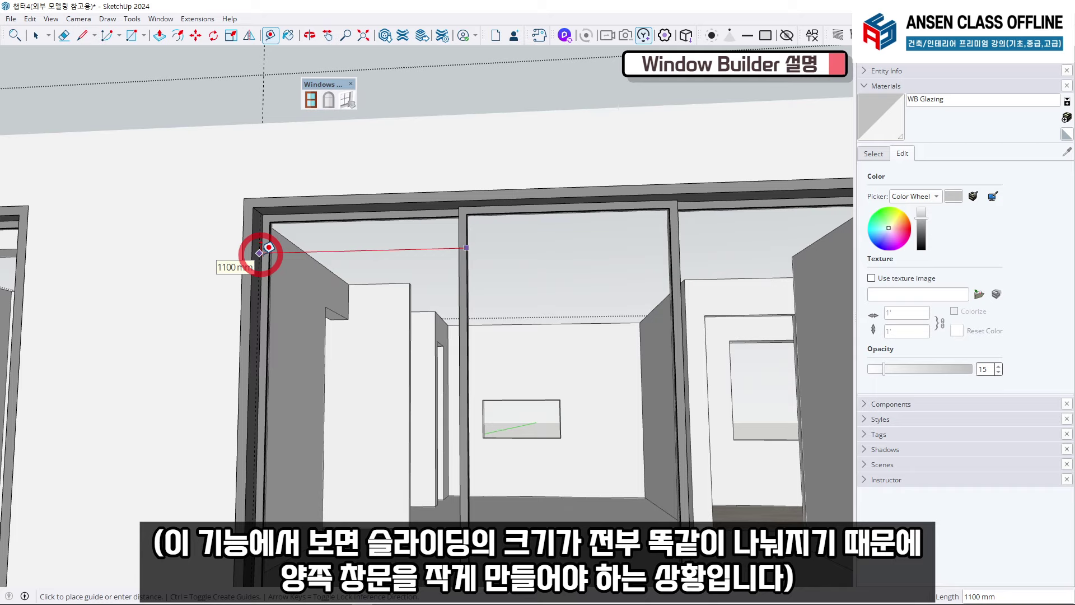
{"action": "key", "text": "space"}
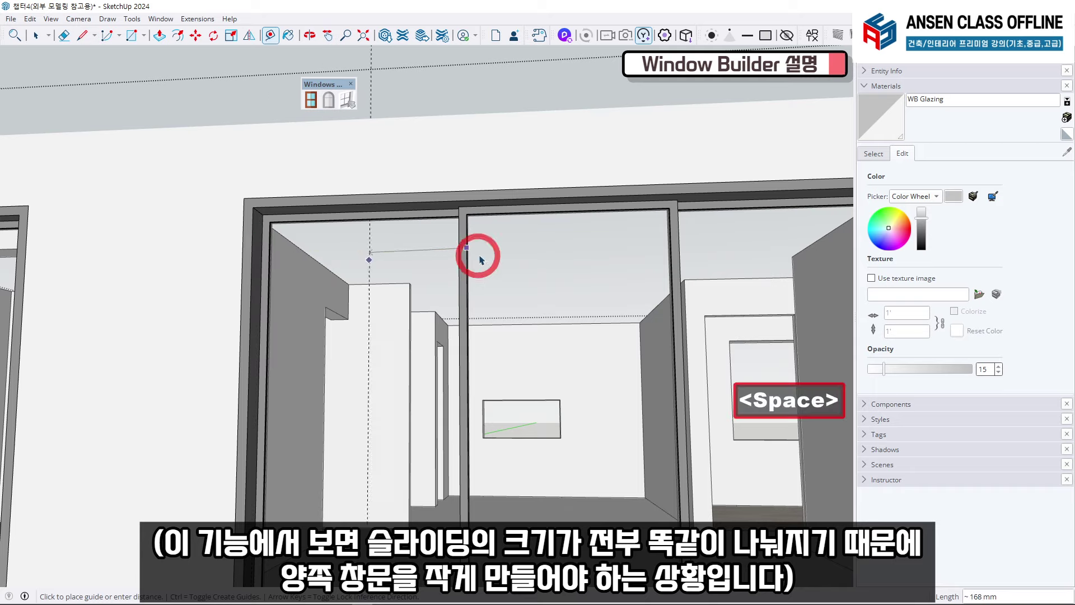
Step: Open the three-sash window for editing and show the T2H_STRETCH_BY_AREA toolset beside the Windows Builder tools
{"action": "scroll", "coordinate": [492, 365], "scroll_direction": "down", "scroll_amount": 3}
{"action": "middle_click_drag", "start_coordinate": [492, 365], "coordinate": [530, 369]}
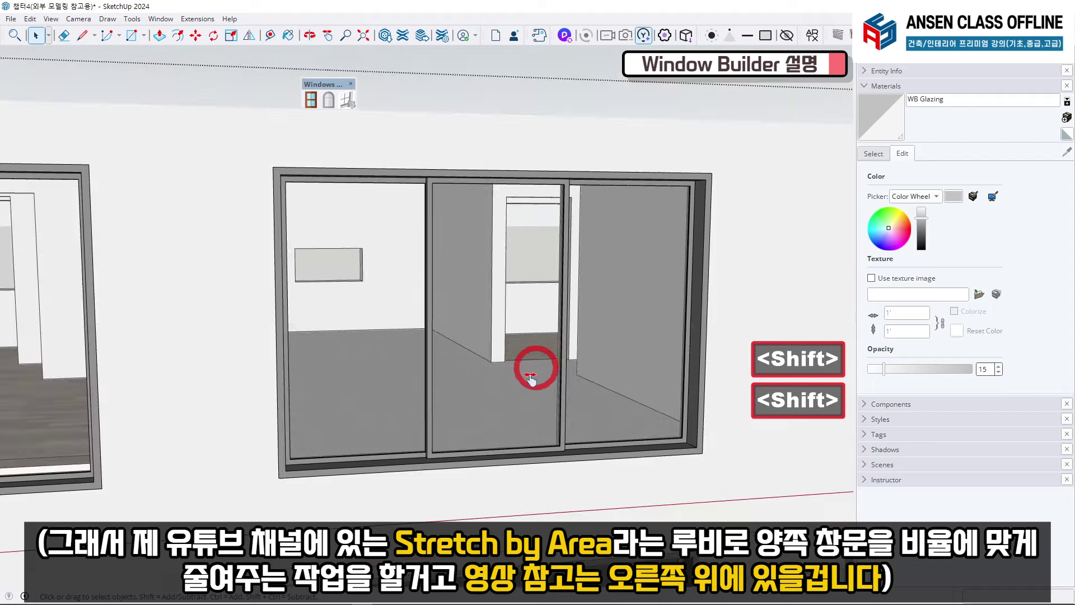
{"action": "scroll", "coordinate": [482, 348], "scroll_direction": "down", "scroll_amount": 2}
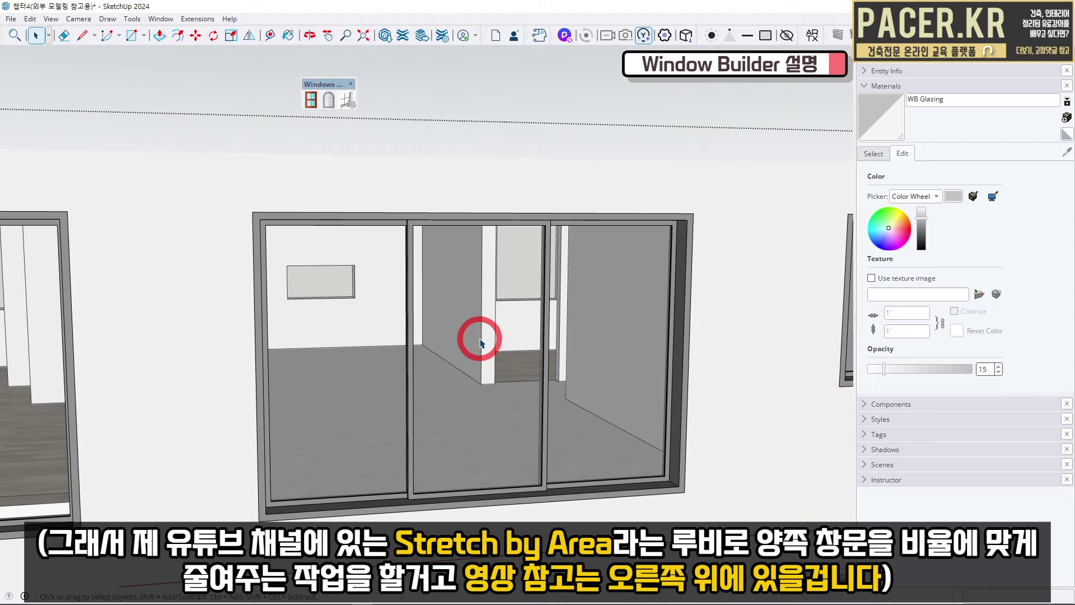
{"action": "scroll", "coordinate": [497, 336], "scroll_direction": "down", "scroll_amount": 2}
{"action": "middle_click_drag", "start_coordinate": [497, 336], "coordinate": [492, 312], "text": "shift"}
{"action": "scroll", "coordinate": [496, 343], "scroll_direction": "up", "scroll_amount": 2}
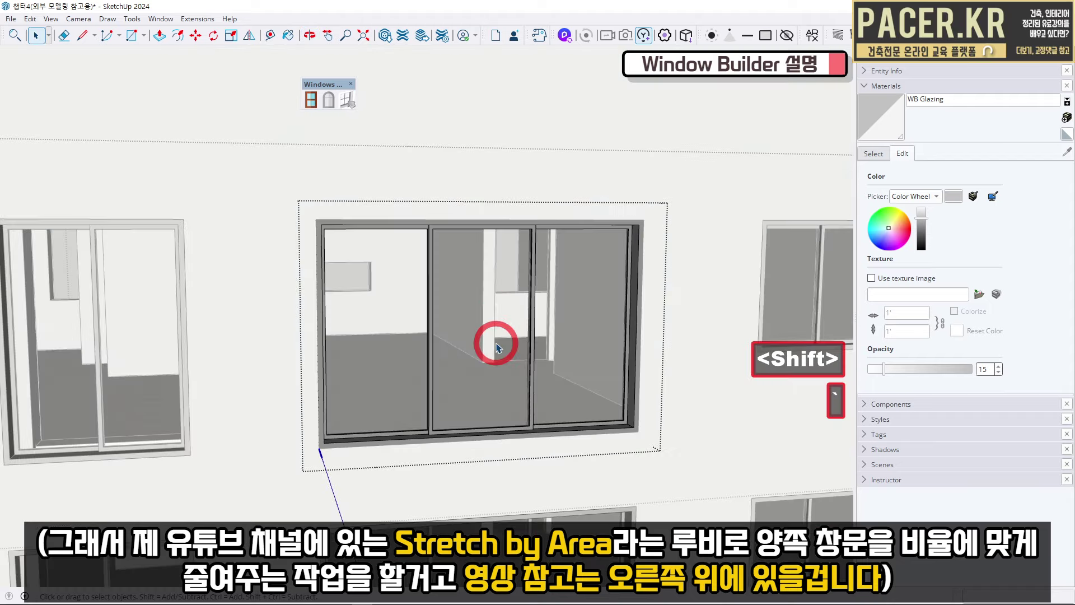
{"action": "double_click", "coordinate": [499, 336]}
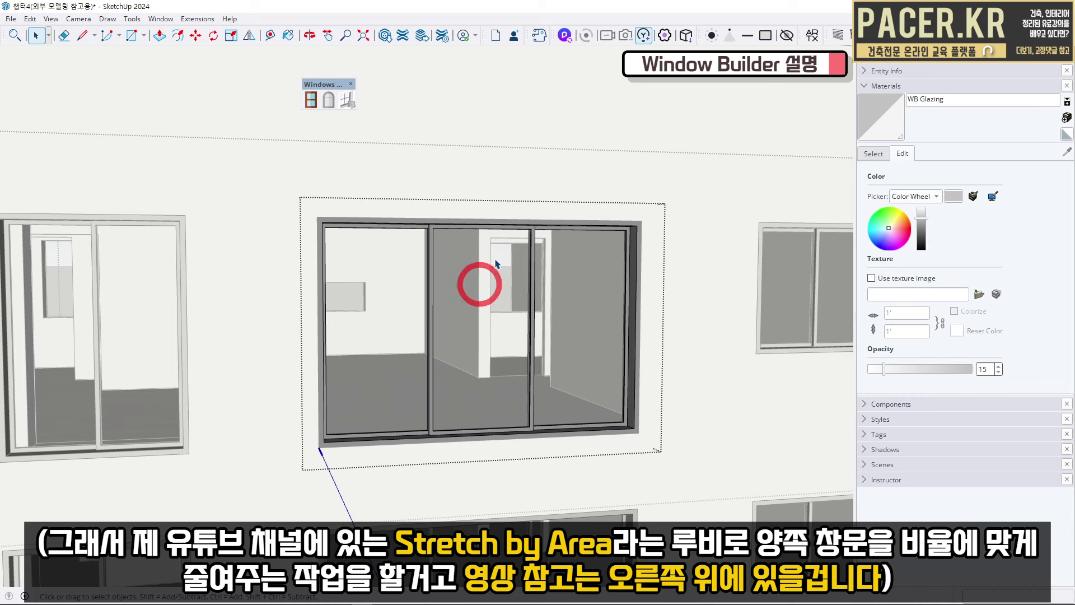
{"action": "right_click", "coordinate": [1008, 37]}
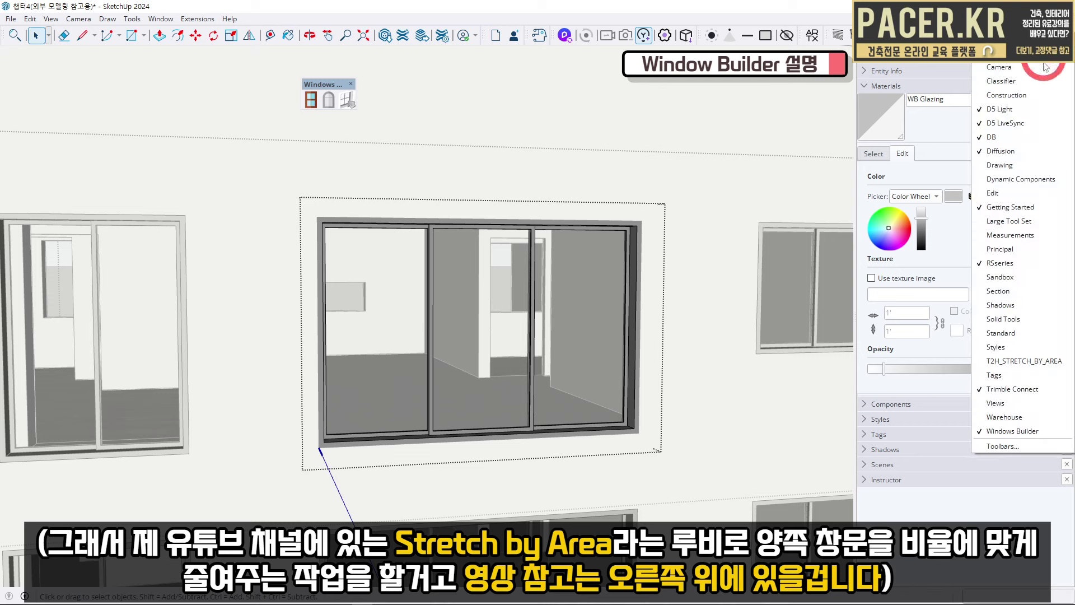
{"action": "left_click", "coordinate": [995, 361]}
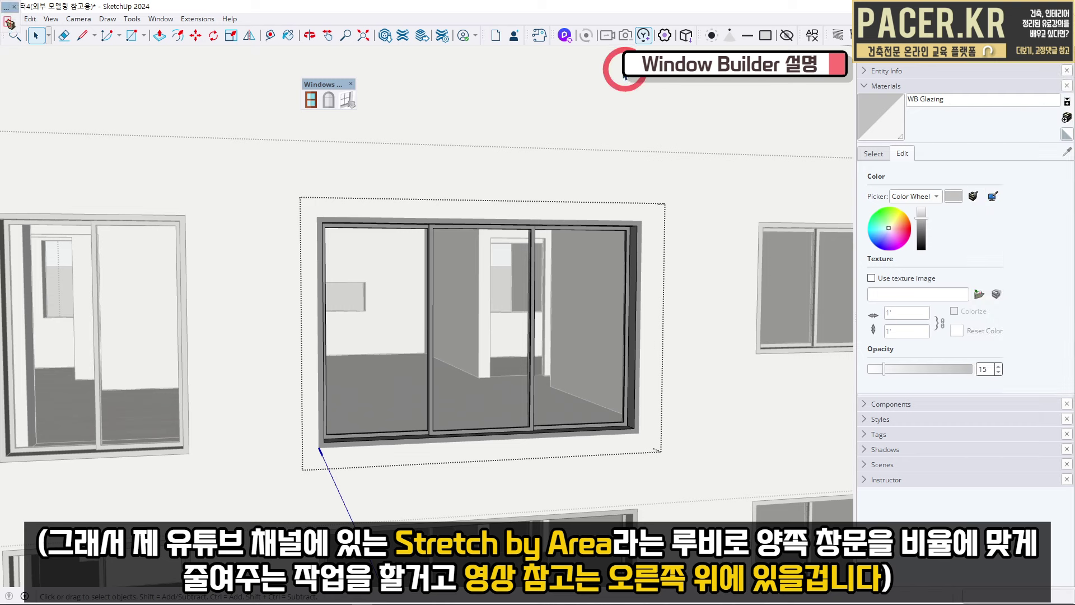
{"action": "left_click_drag", "start_coordinate": [11, 10], "coordinate": [377, 89]}
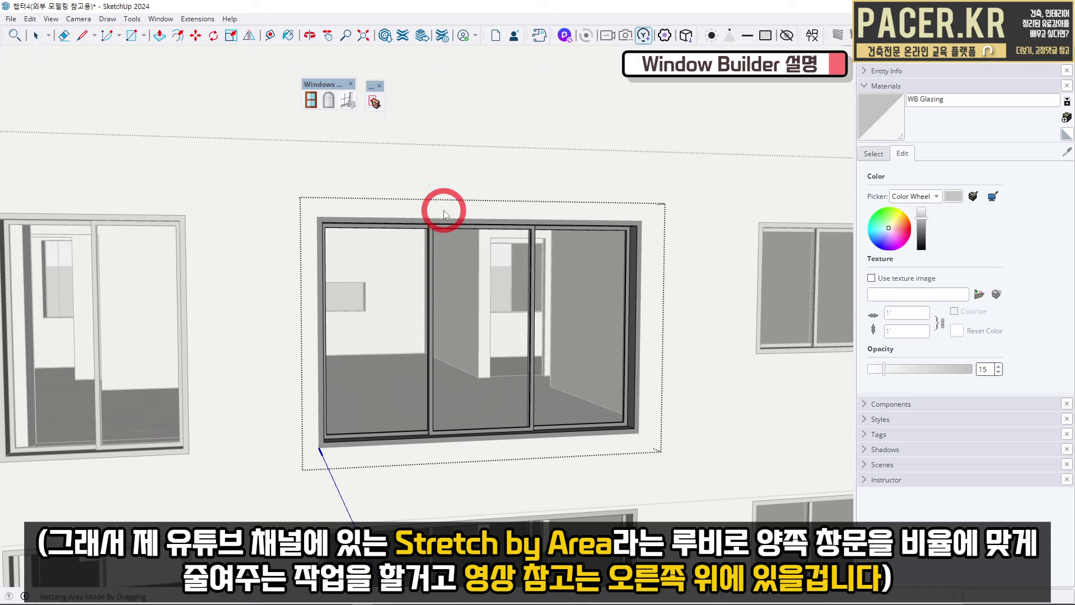
{"action": "key", "text": "space"}
{"action": "scroll", "coordinate": [454, 278], "scroll_direction": "up", "scroll_amount": 2}
{"action": "left_click_drag", "start_coordinate": [455, 279], "coordinate": [455, 269], "text": "shift"}
{"action": "key", "text": "alt+s"}
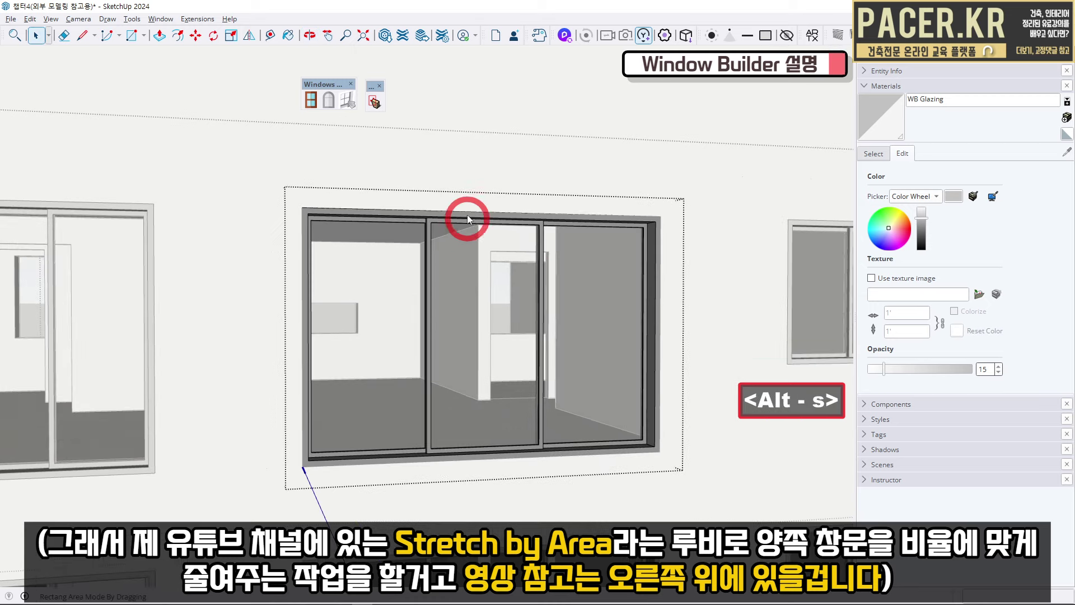
{"action": "key", "text": "space"}
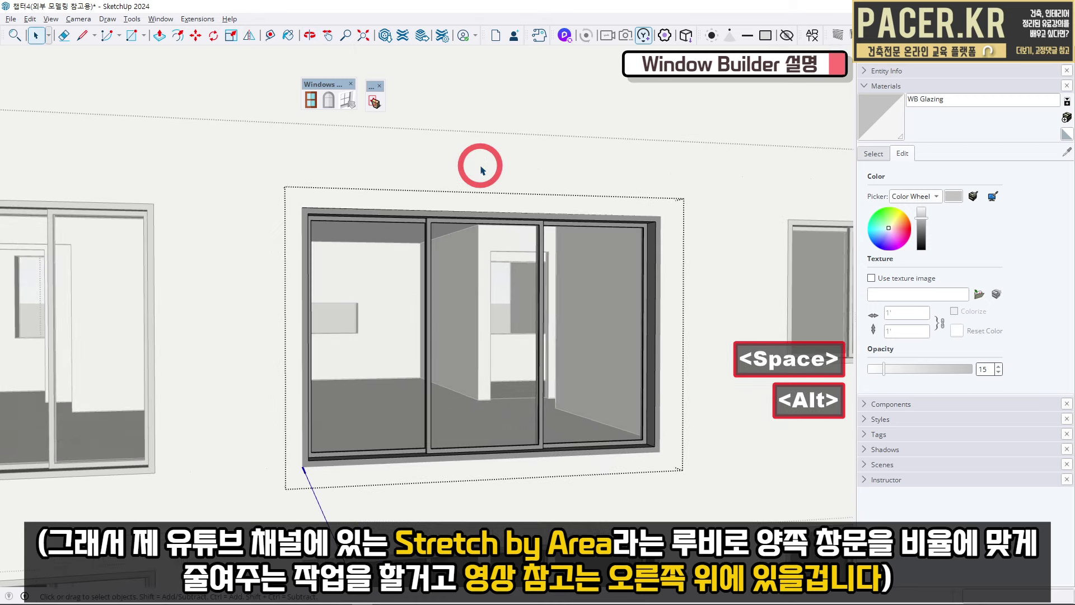
{"action": "key", "text": "alt+s"}
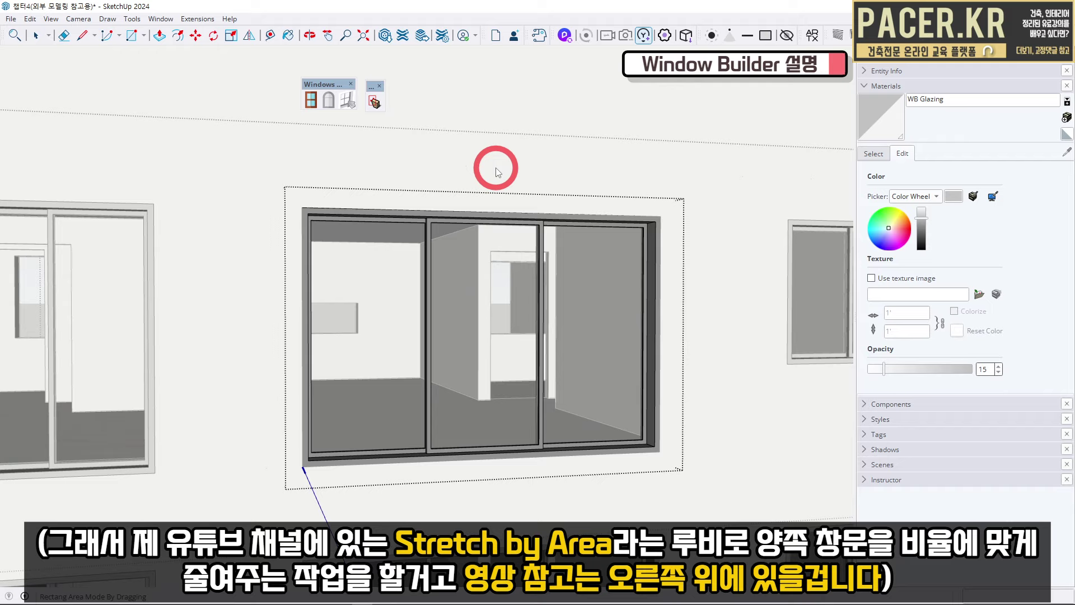
{"action": "key", "text": "space"}
{"action": "left_click_drag", "start_coordinate": [492, 163], "coordinate": [486, 168]}
Step: Stretch the divider between the left and middle sashes 300 mm outward with Stretch by Area, narrowing the left sash
{"action": "key", "text": "alt+s"}
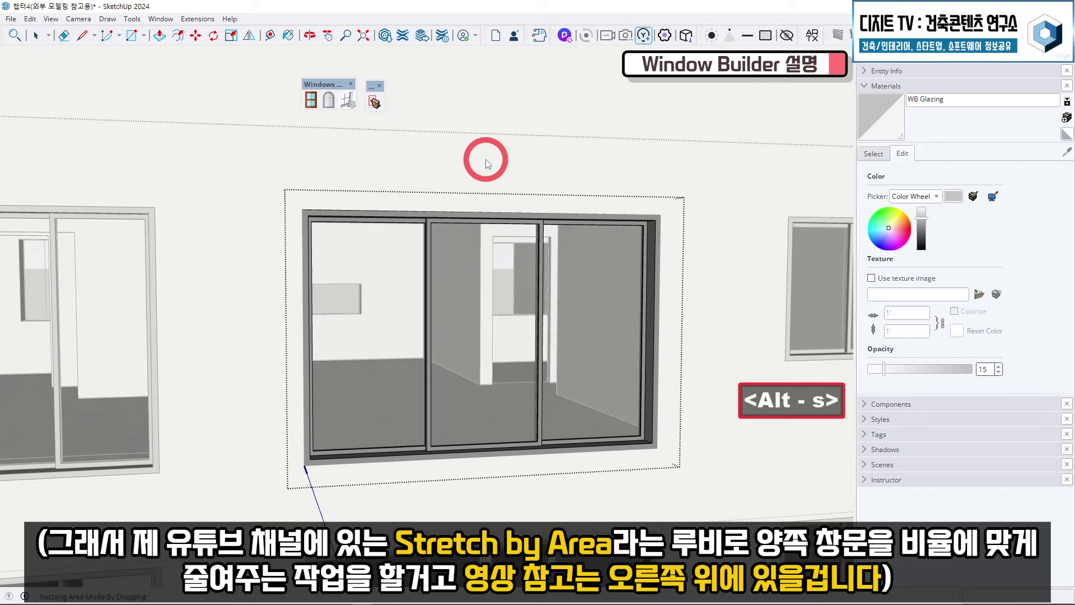
{"action": "left_click_drag", "start_coordinate": [460, 174], "coordinate": [397, 491]}
{"action": "scroll", "coordinate": [391, 269], "scroll_direction": "up", "scroll_amount": 5}
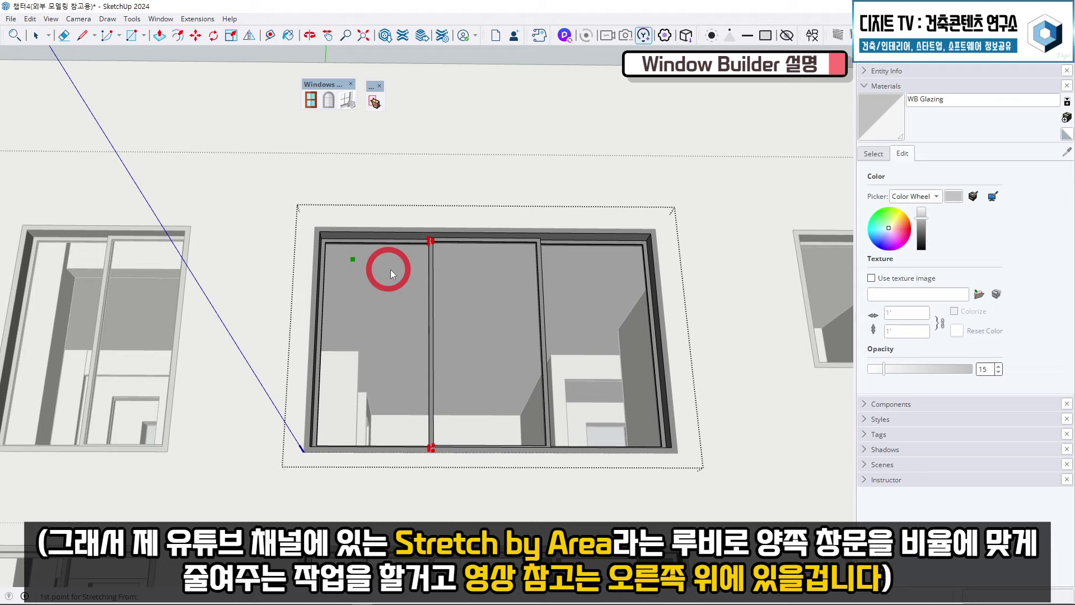
{"action": "left_click_drag", "start_coordinate": [395, 266], "coordinate": [390, 271]}
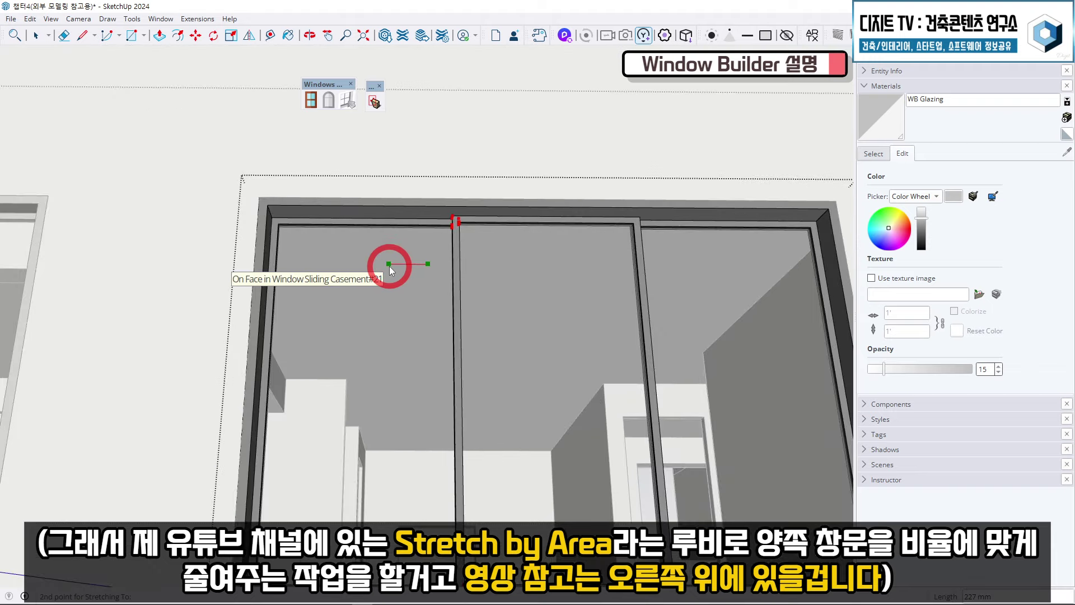
{"action": "type", "text": "300"}
{"action": "key", "text": "Return"}
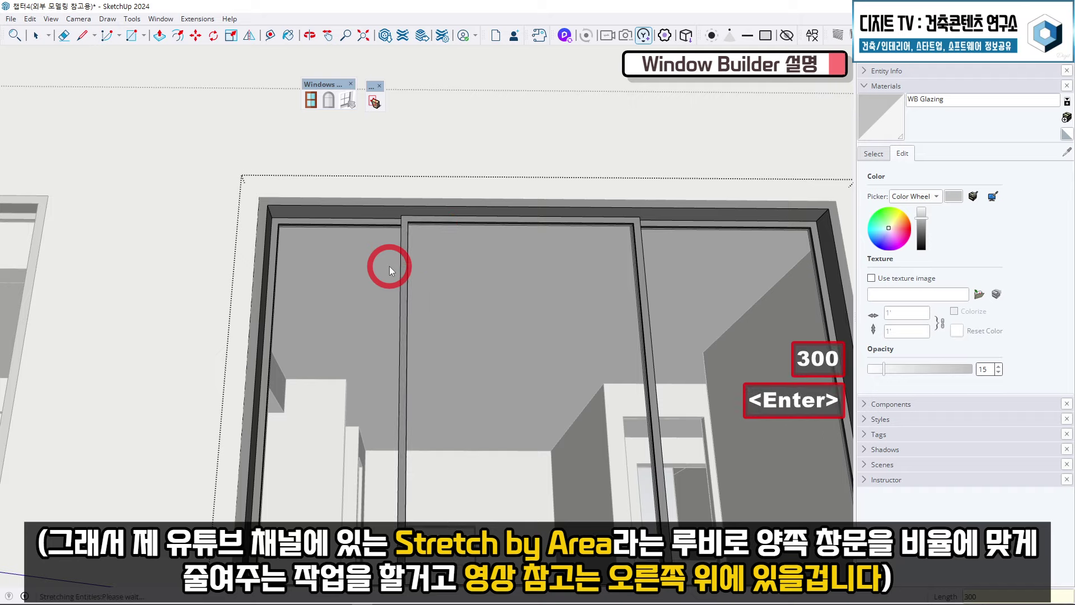
Step: Measure the width of the narrowed left sash from its divider to the frame
{"action": "key", "text": "space"}
{"action": "key", "text": "t"}
{"action": "left_click", "coordinate": [403, 259]}
{"action": "scroll", "coordinate": [349, 263], "scroll_direction": "up", "scroll_amount": 1}
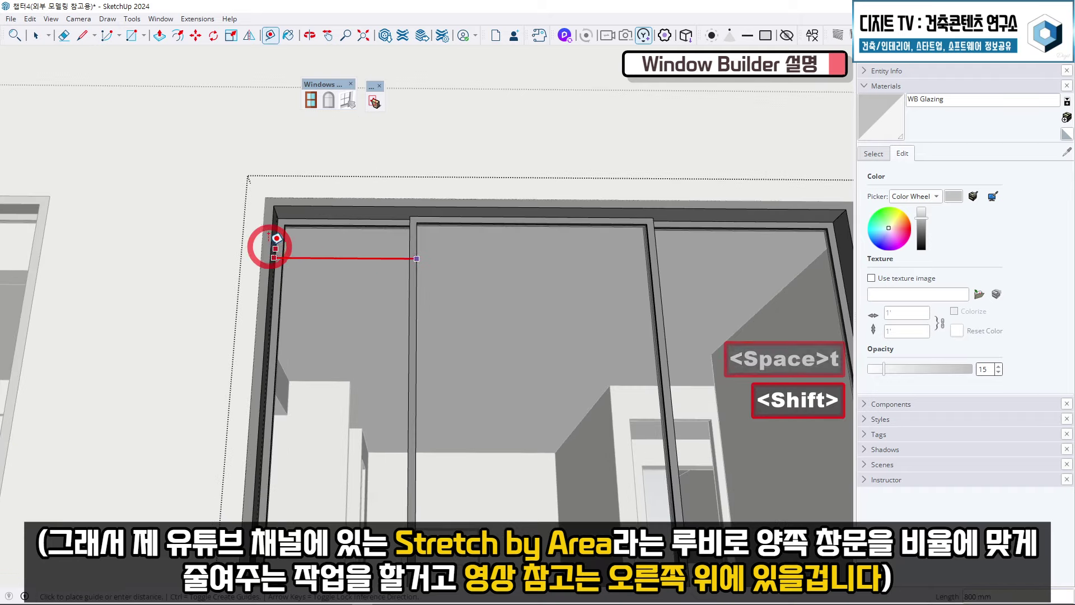
{"action": "key", "text": "space"}
Step: Isolate the window and stretch the divider between the middle and right sashes 300 mm outward with Stretch by Area
{"action": "scroll", "coordinate": [487, 305], "scroll_direction": "down", "scroll_amount": 4}
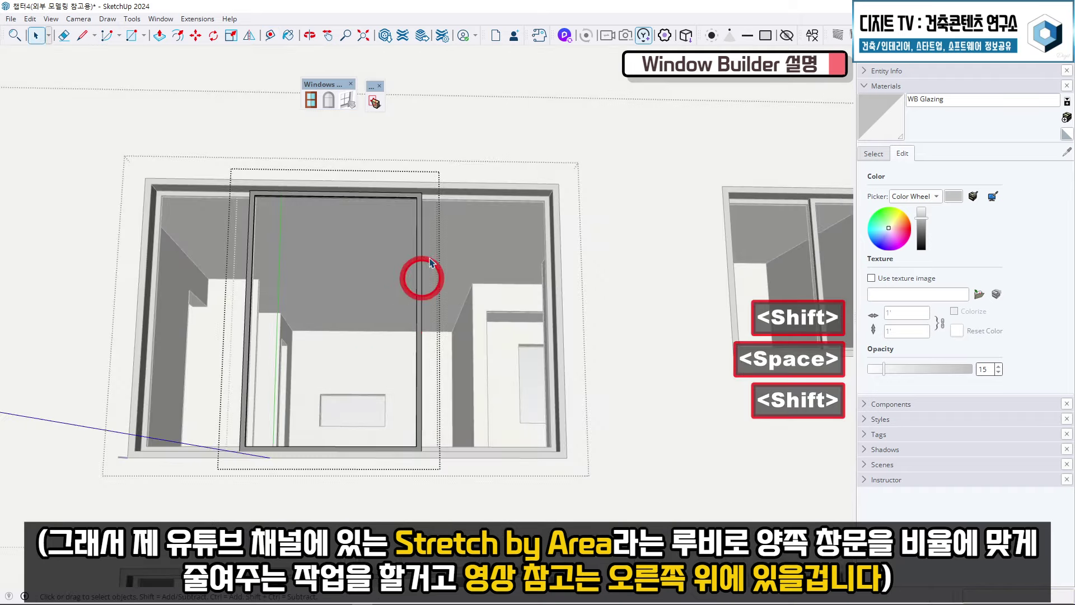
{"action": "scroll", "coordinate": [449, 219], "scroll_direction": "up", "scroll_amount": 3}
{"action": "key", "text": "Escape"}
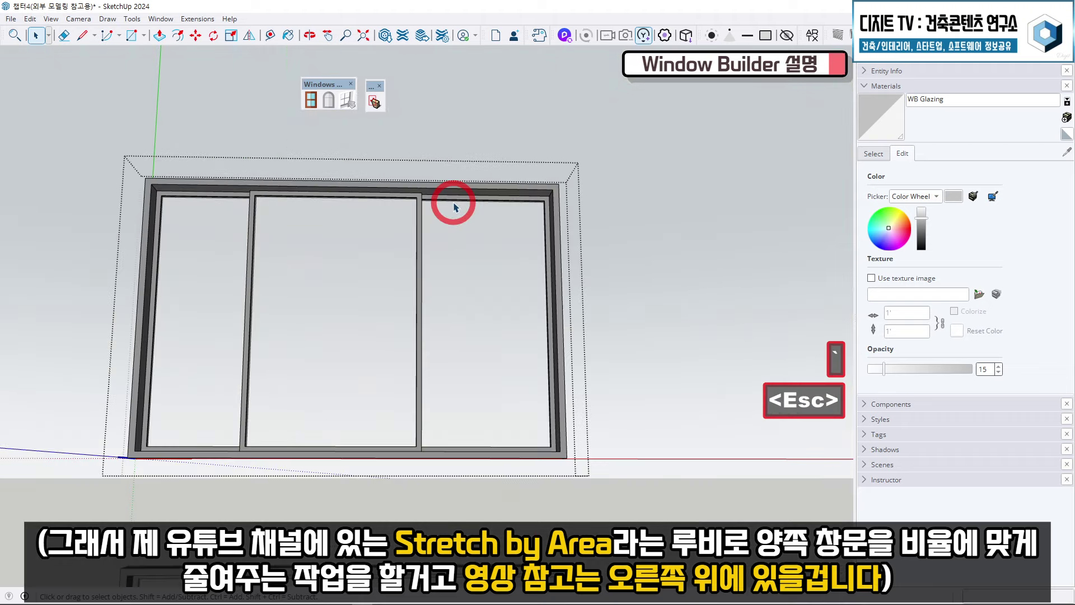
{"action": "key", "text": "alt+s"}
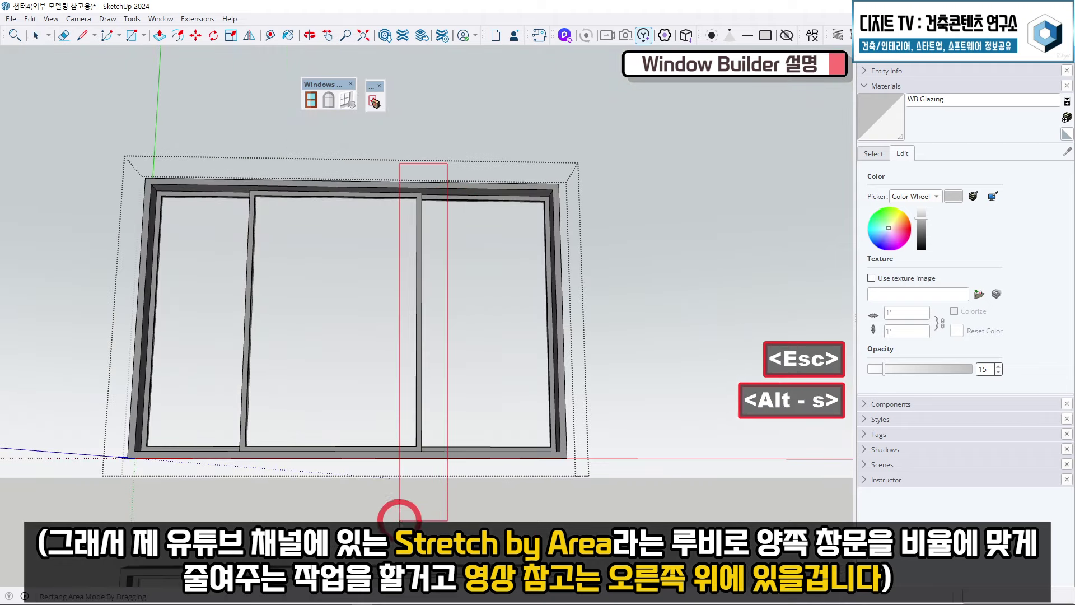
{"action": "left_click_drag", "start_coordinate": [424, 320], "coordinate": [454, 319]}
{"action": "type", "text": "300"}
{"action": "key", "text": "Return"}
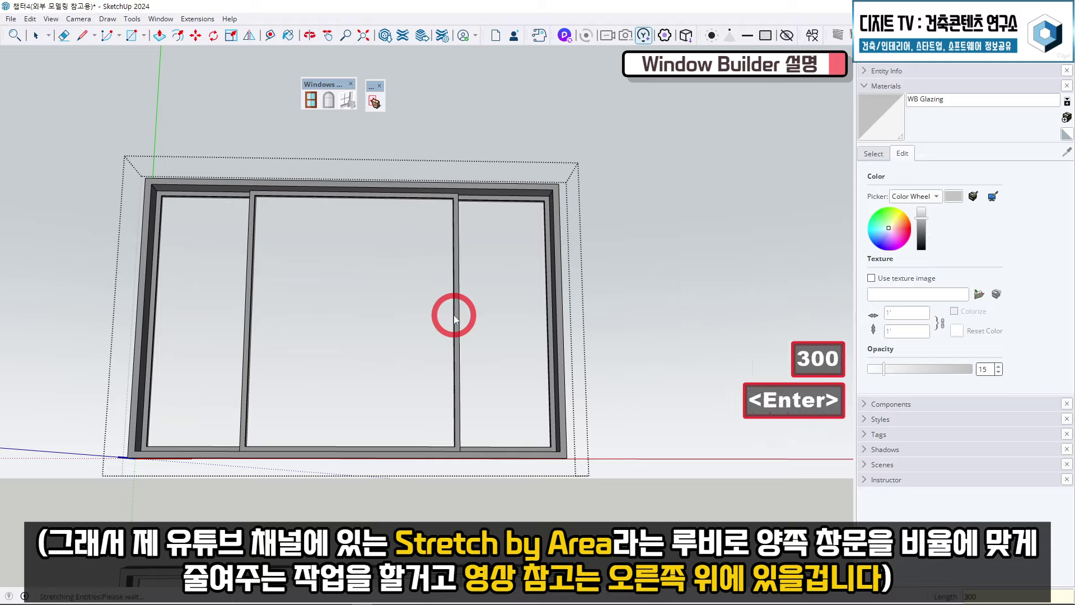
Step: Close the edited three-sash window and show the rest of the building around it again
{"action": "key", "text": "space"}
{"action": "key", "text": "shift+w"}
{"action": "mouse_move", "coordinate": [482, 344]}
{"action": "middle_mouse_down"}
{"action": "mouse_move", "coordinate": [567, 440]}
{"action": "mouse_move", "coordinate": [497, 355]}
{"action": "middle_mouse_up"}
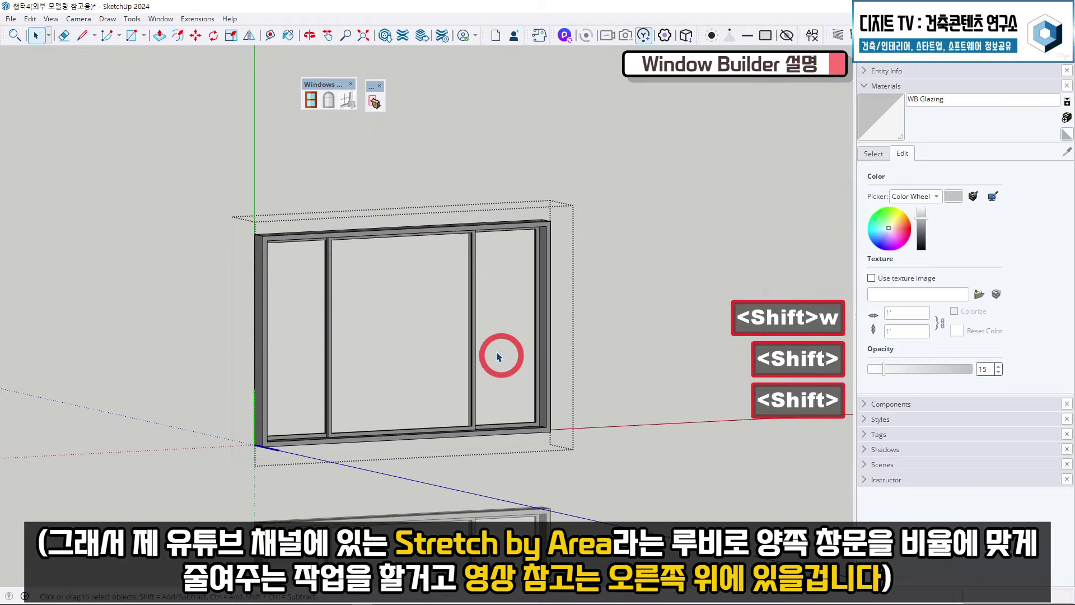
{"action": "key", "text": "w"}
{"action": "key", "text": "Escape"}
{"action": "middle_click_drag", "start_coordinate": [435, 335], "coordinate": [480, 271], "text": "shift"}
{"action": "left_click_drag", "start_coordinate": [372, 87], "coordinate": [369, 85]}
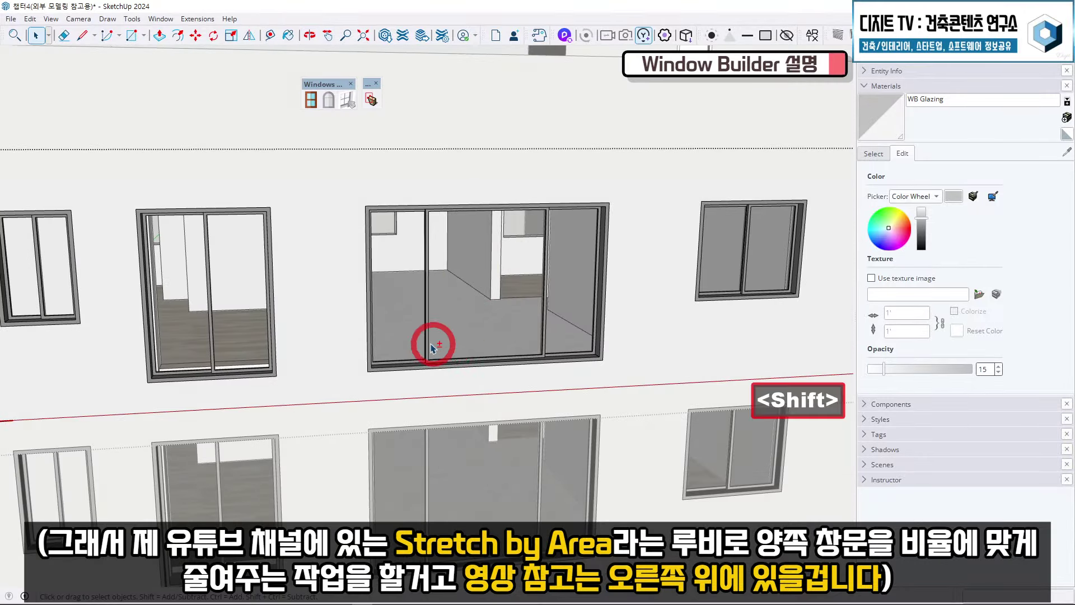
Step: Unhide the balcony railings in front of the large windows and close the building components
{"action": "middle_click_drag", "start_coordinate": [433, 347], "coordinate": [482, 312], "text": "shift"}
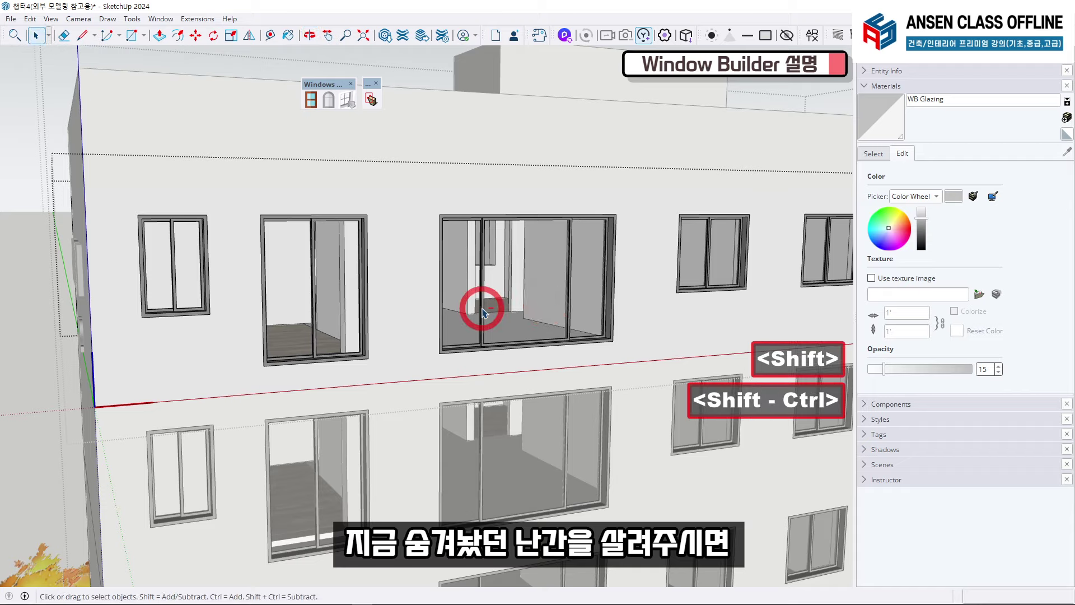
{"action": "key", "text": "ctrl+shift+h"}
{"action": "scroll", "coordinate": [503, 325], "scroll_direction": "down", "scroll_amount": 8}
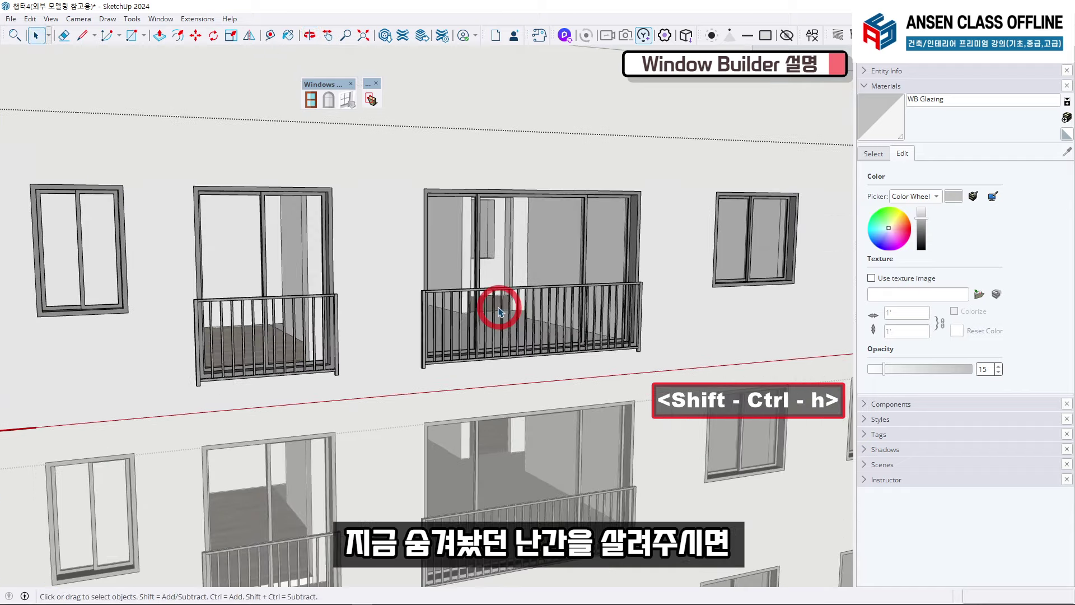
{"action": "key", "text": "Escape"}
{"action": "key", "text": "Escape"}
{"action": "middle_click_drag", "start_coordinate": [538, 292], "coordinate": [446, 252]}
Step: Examine the finished windows and railings on every floor of both apartment buildings, including inside the repeated floor component
{"action": "key", "text": "space"}
{"action": "double_click", "coordinate": [595, 250]}
{"action": "key", "text": "Escape"}
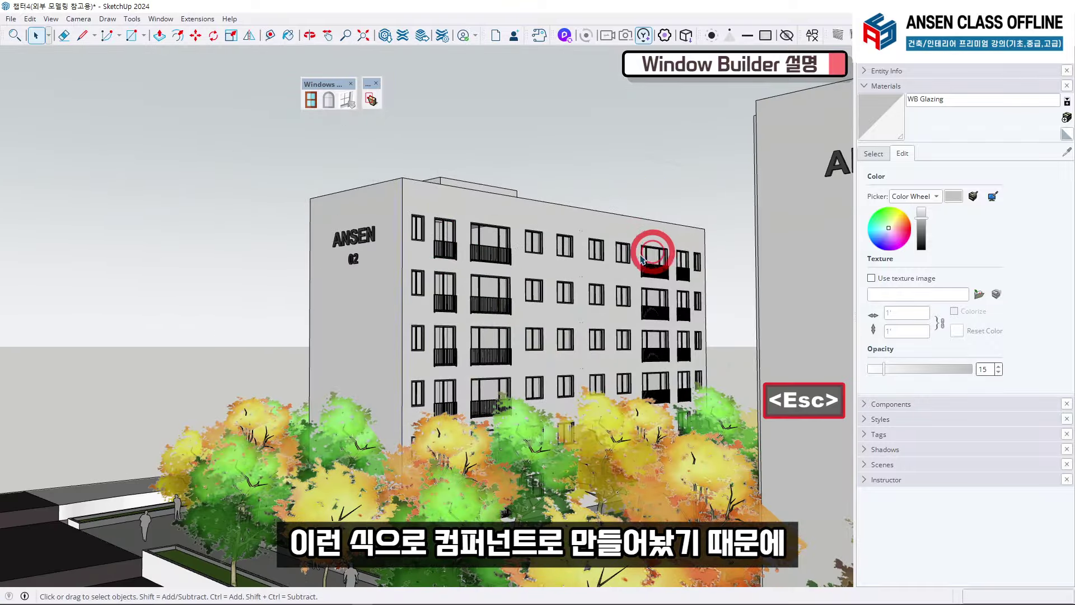
{"action": "double_click", "coordinate": [622, 278]}
{"action": "scroll", "coordinate": [623, 282], "scroll_direction": "down", "scroll_amount": 3}
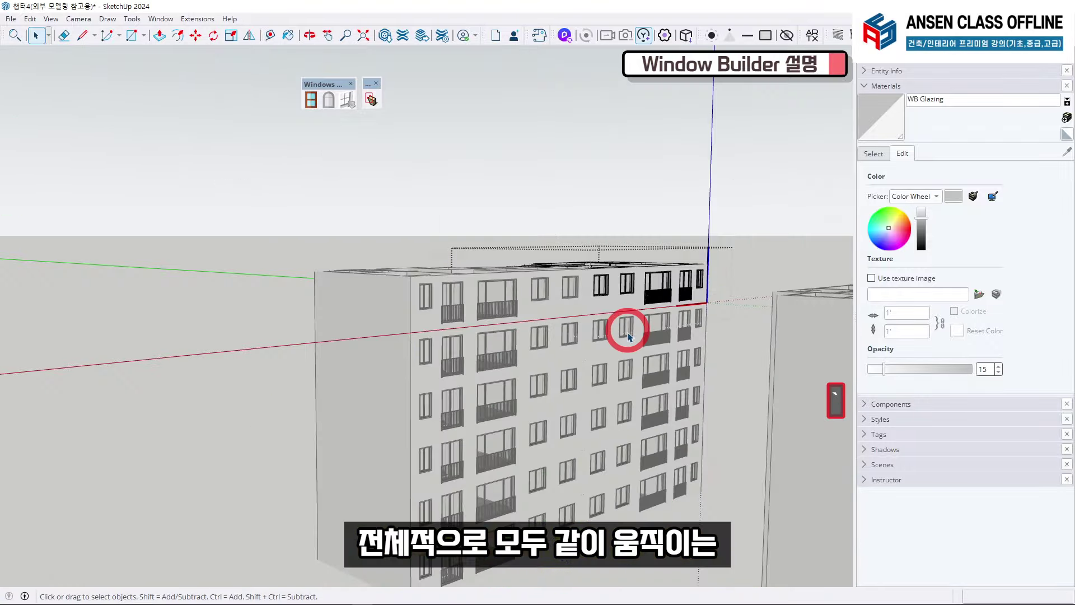
{"action": "key", "text": "Escape"}
{"action": "key", "text": "Escape"}
{"action": "scroll", "coordinate": [612, 319], "scroll_direction": "down", "scroll_amount": 3}
{"action": "middle_click_drag", "start_coordinate": [532, 379], "coordinate": [485, 358], "text": "shift"}
{"action": "scroll", "coordinate": [546, 339], "scroll_direction": "down", "scroll_amount": 2}
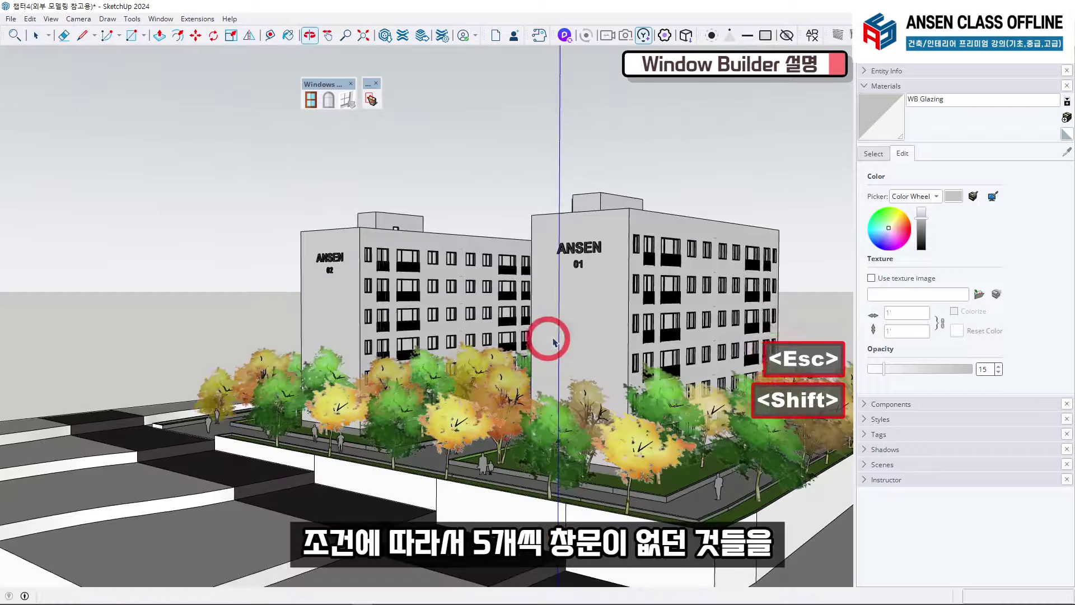
{"action": "scroll", "coordinate": [533, 302], "scroll_direction": "up", "scroll_amount": 6}
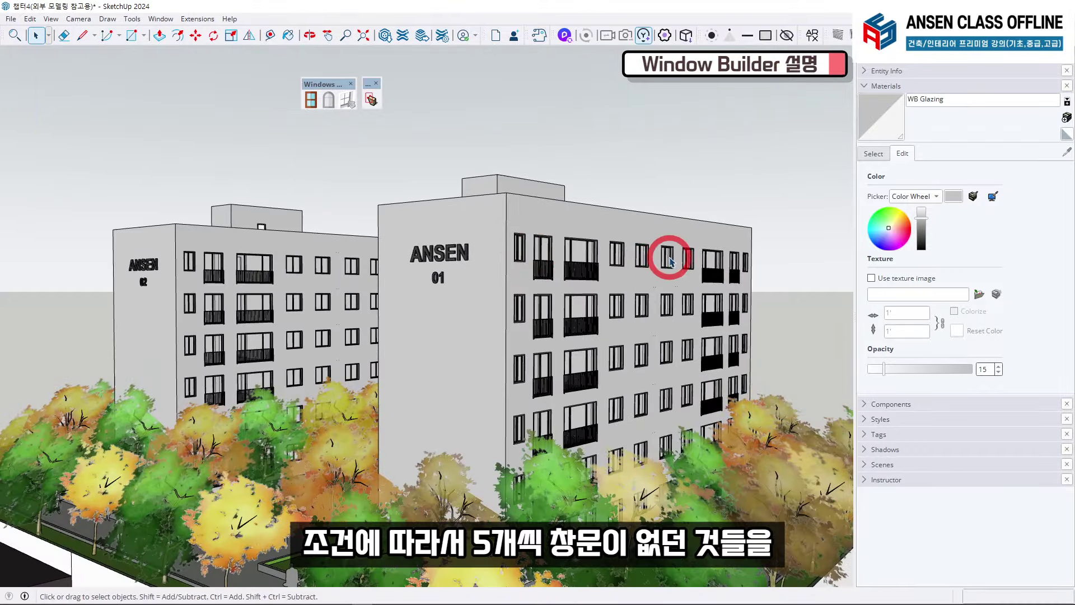
{"action": "middle_click_drag", "start_coordinate": [302, 284], "coordinate": [495, 340]}
{"action": "scroll", "coordinate": [305, 343], "scroll_direction": "up", "scroll_amount": 3, "text": "shift"}
{"action": "scroll", "coordinate": [419, 329], "scroll_direction": "up", "scroll_amount": 3, "text": "shift"}
{"action": "scroll", "coordinate": [448, 369], "scroll_direction": "up", "scroll_amount": 2, "text": "shift"}
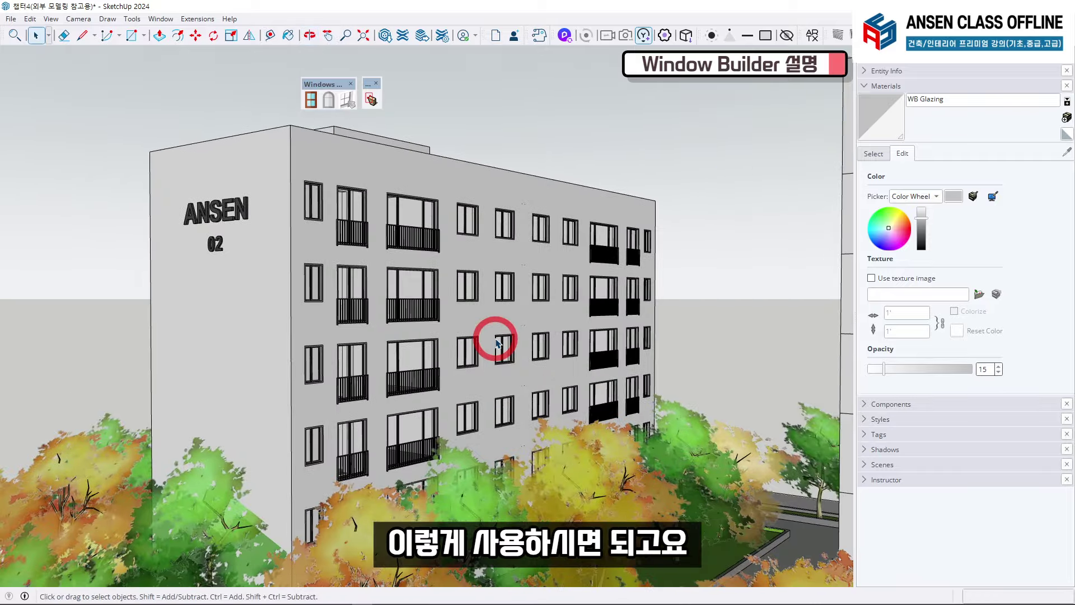
{"action": "left_click_drag", "start_coordinate": [335, 84], "coordinate": [332, 82]}
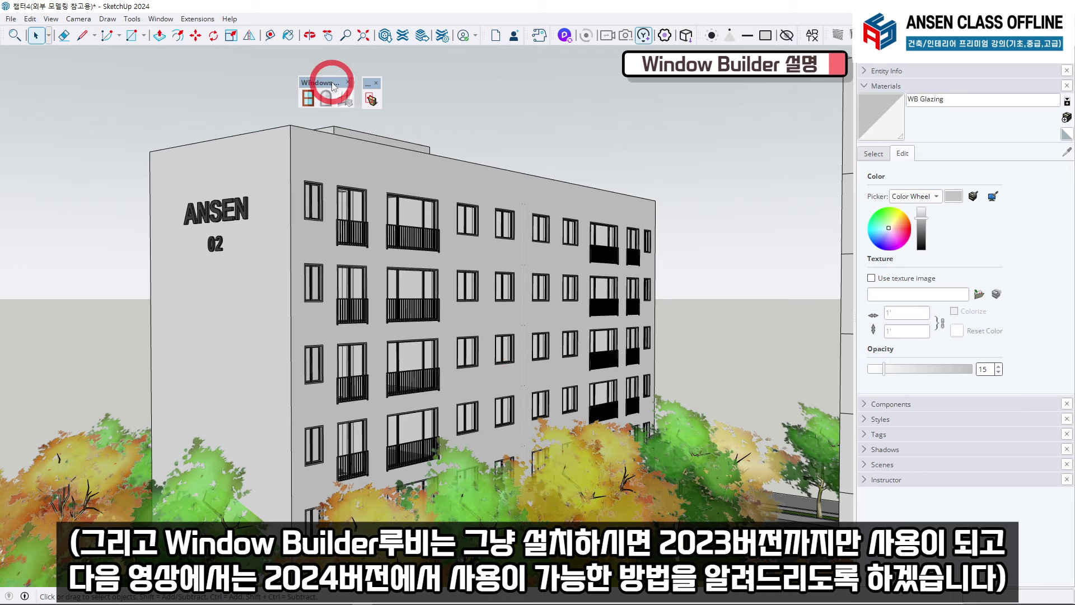